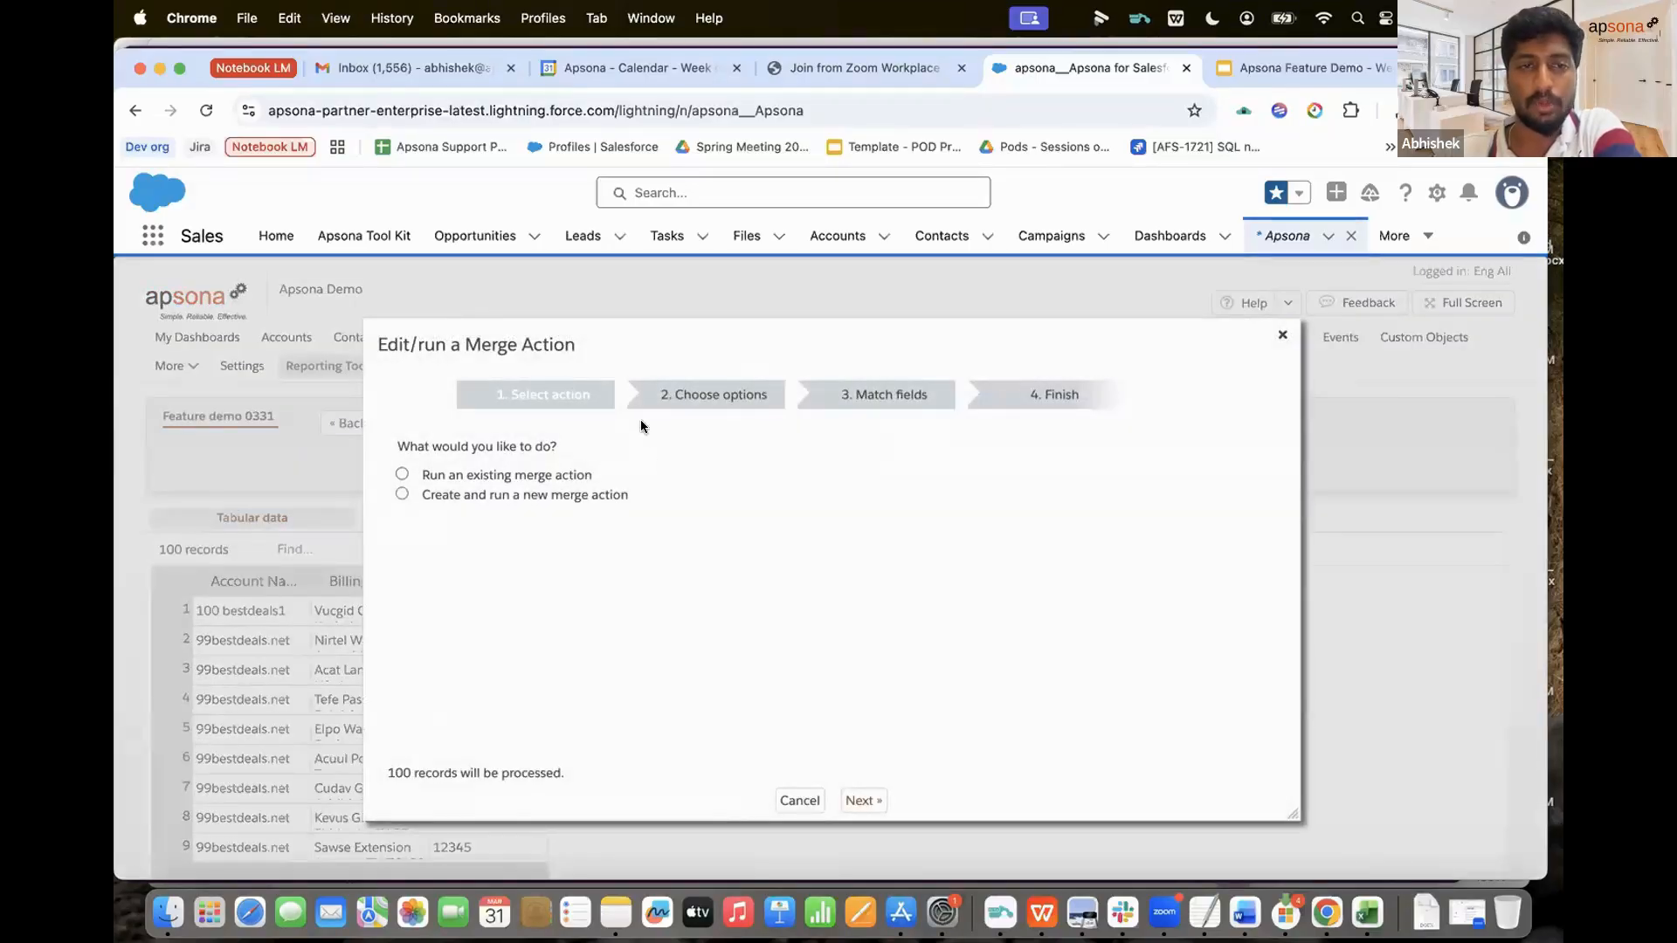
Step: Create a new document merge action that uses ThankyouLetter_0331.docx from Salesforce Documents as its template
left_click(552, 494)
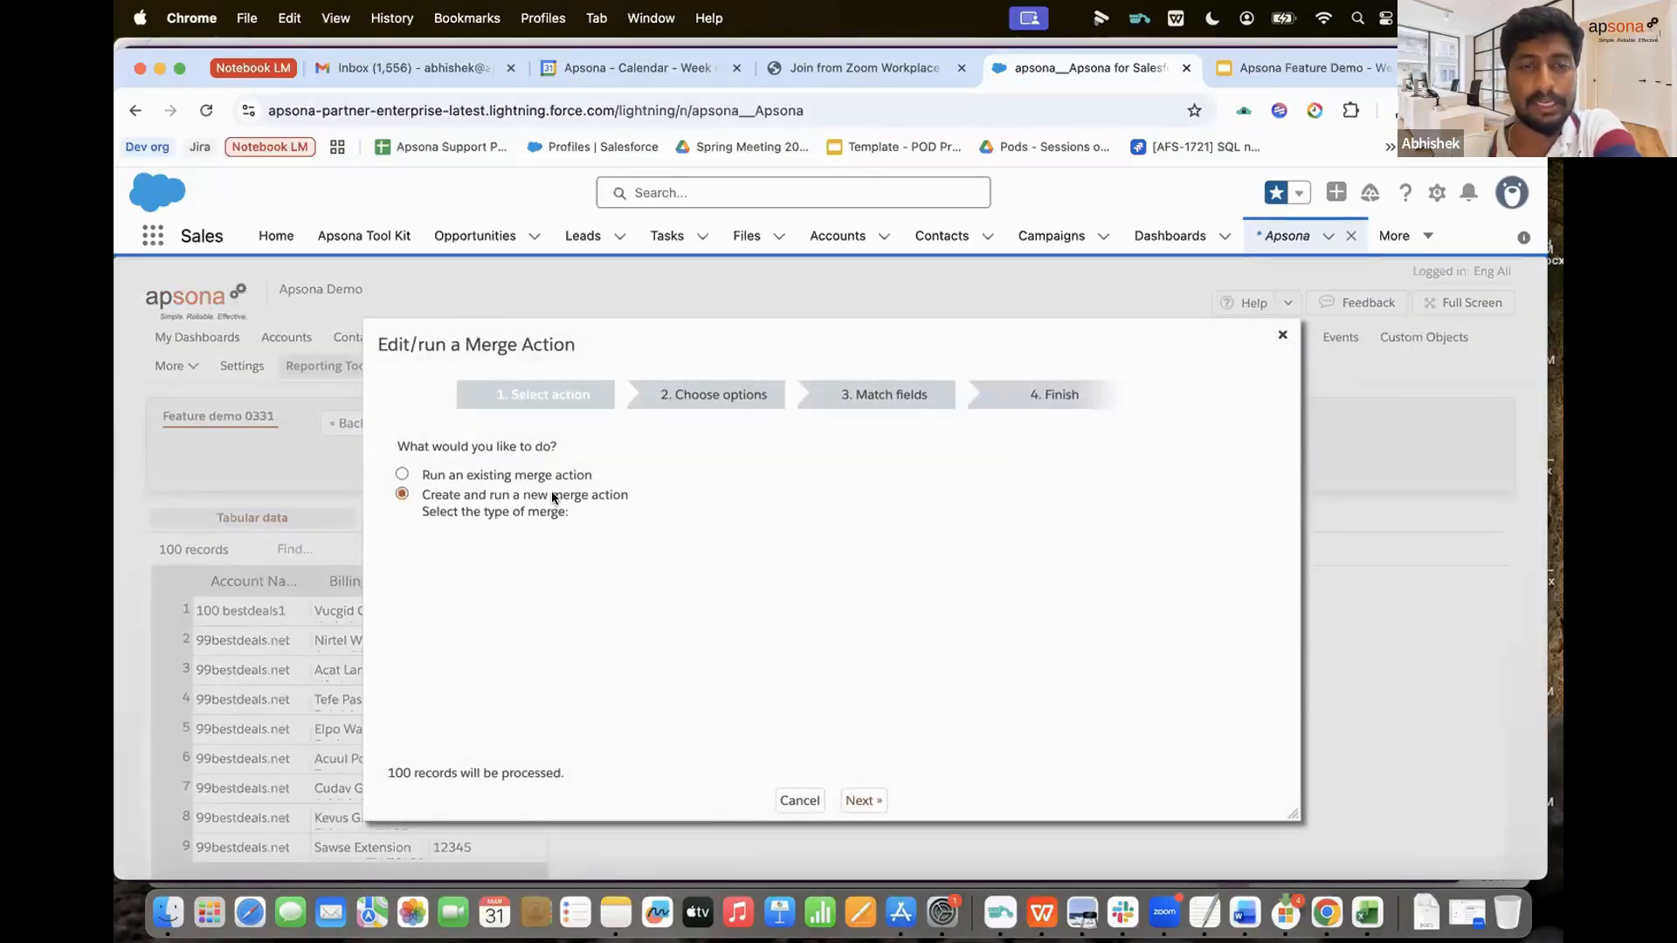
left_click(860, 800)
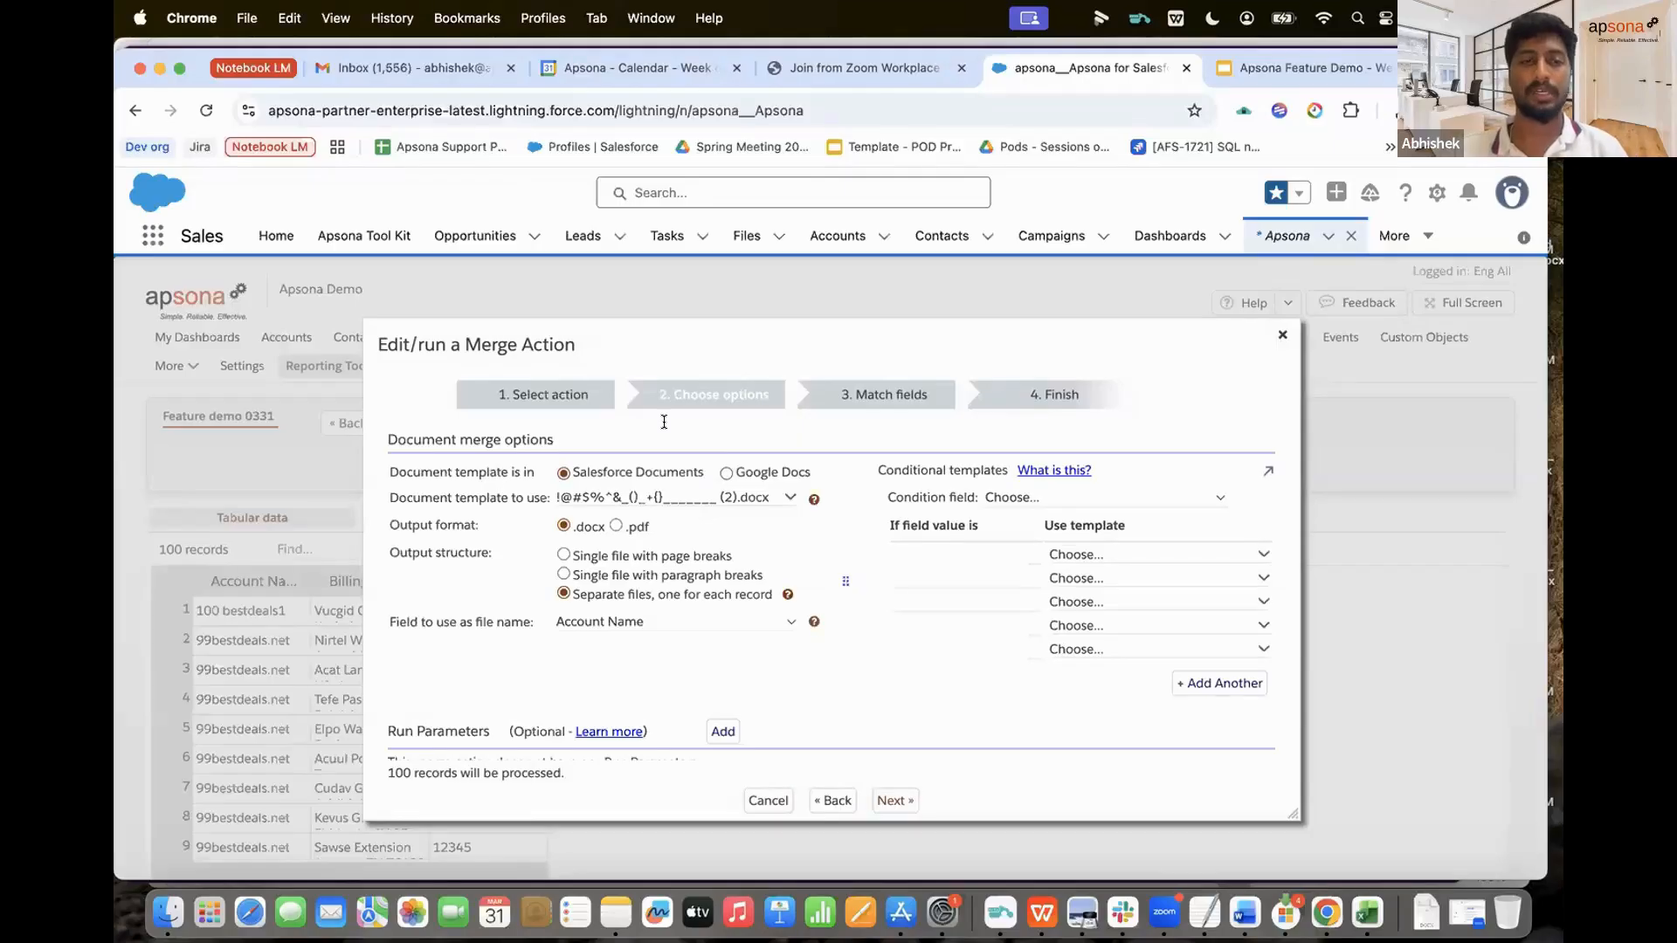
left_click(687, 500)
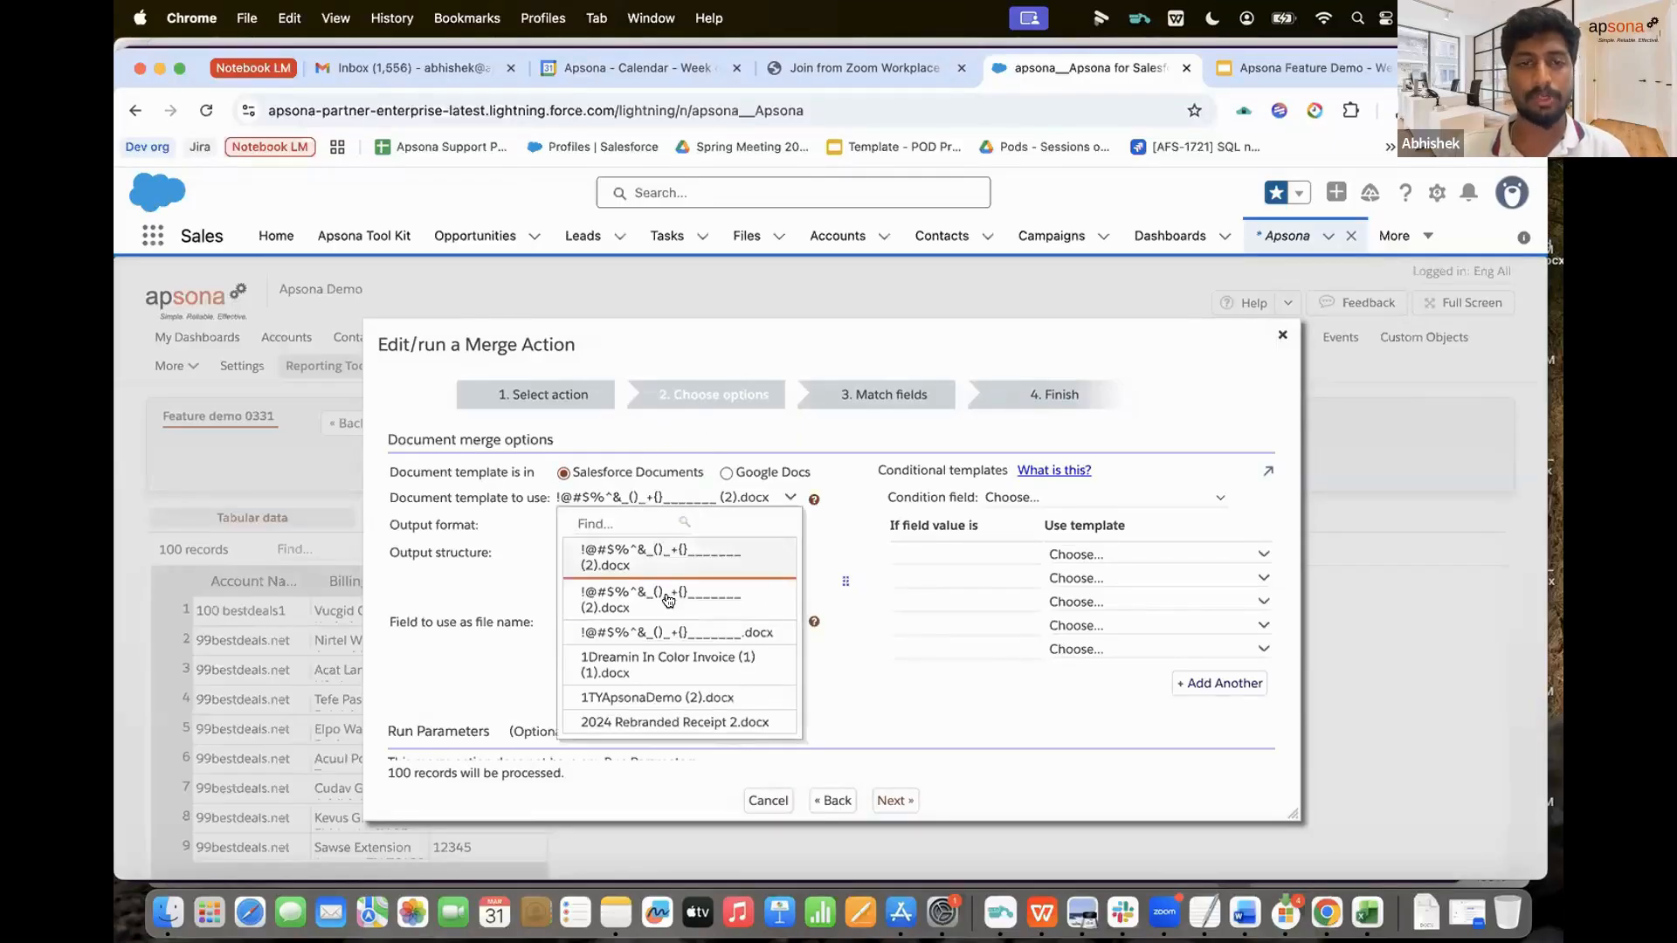
scroll(668, 600, "down", 10)
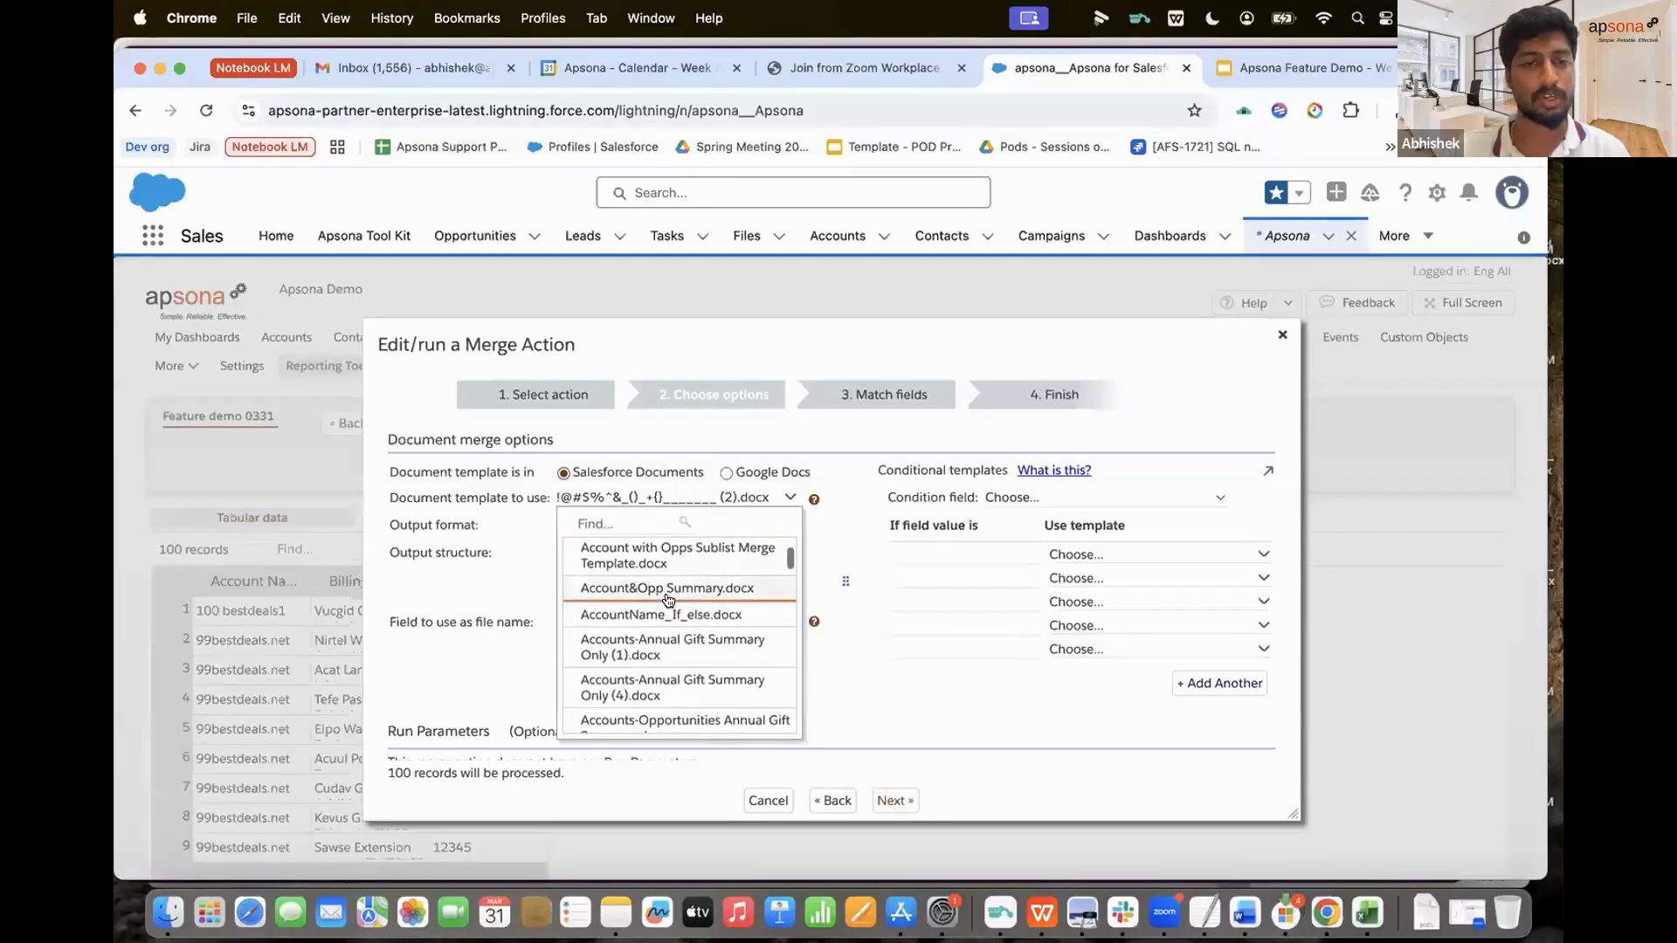
scroll(668, 599, "up", 10)
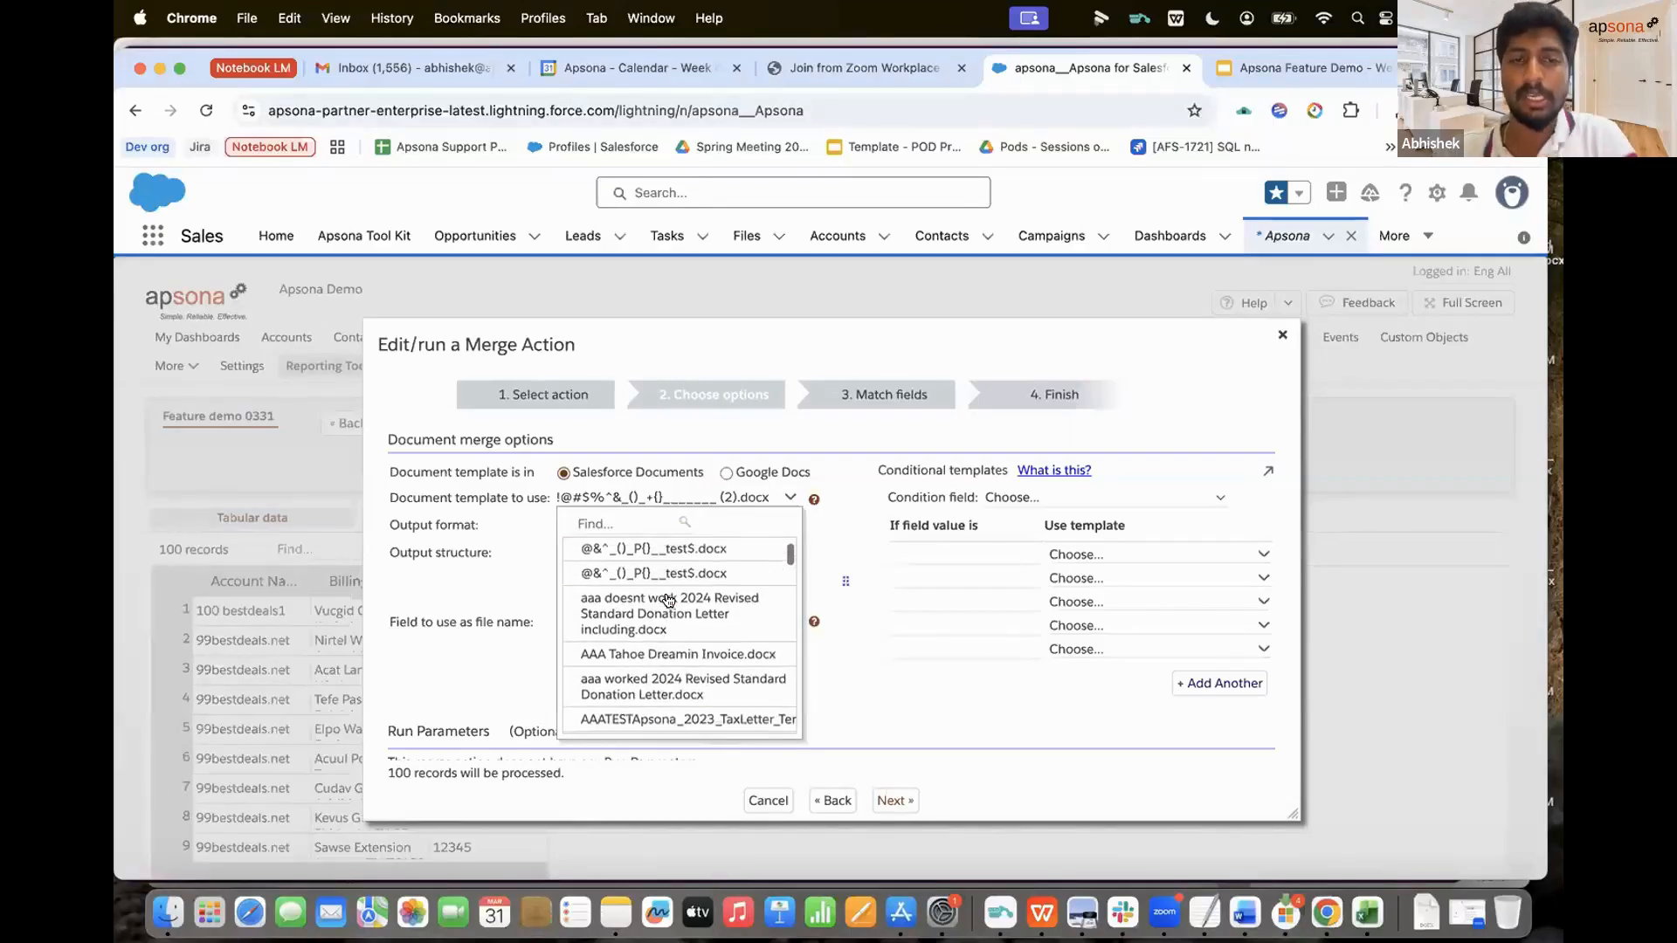
left_click(623, 516)
type("thank yo")
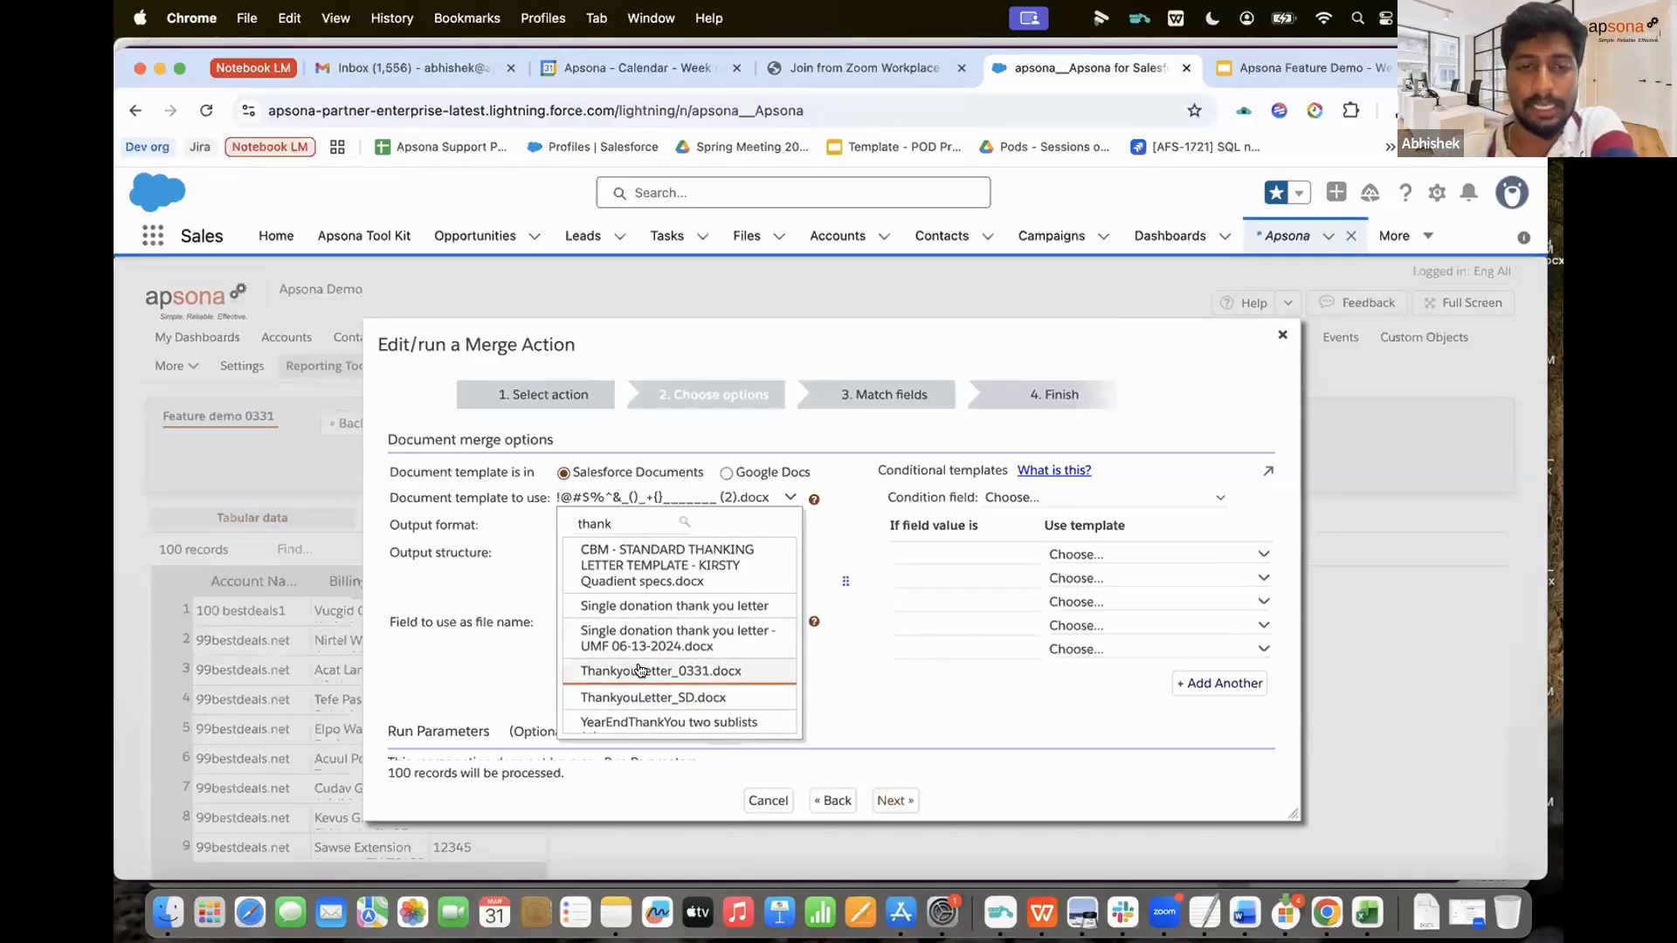
left_click(690, 670)
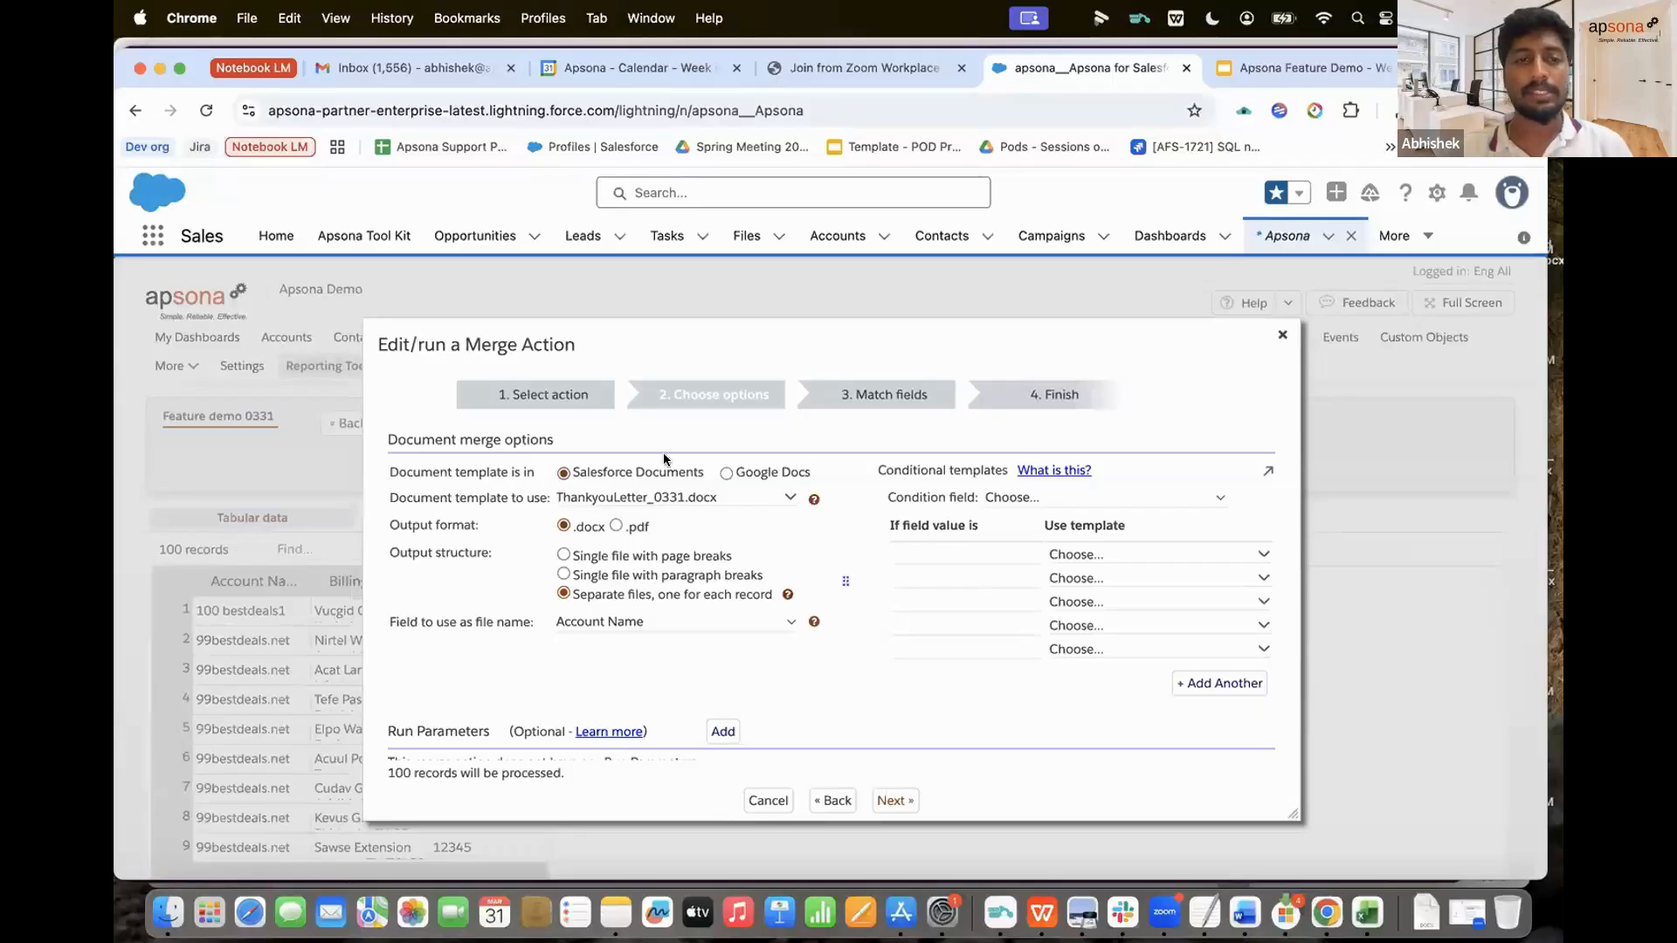
Step: Add a conditional template on the Account Name field that uses ThankyouLetter_0331.docx when the value is A, and proceed to field matching
left_click(1055, 499)
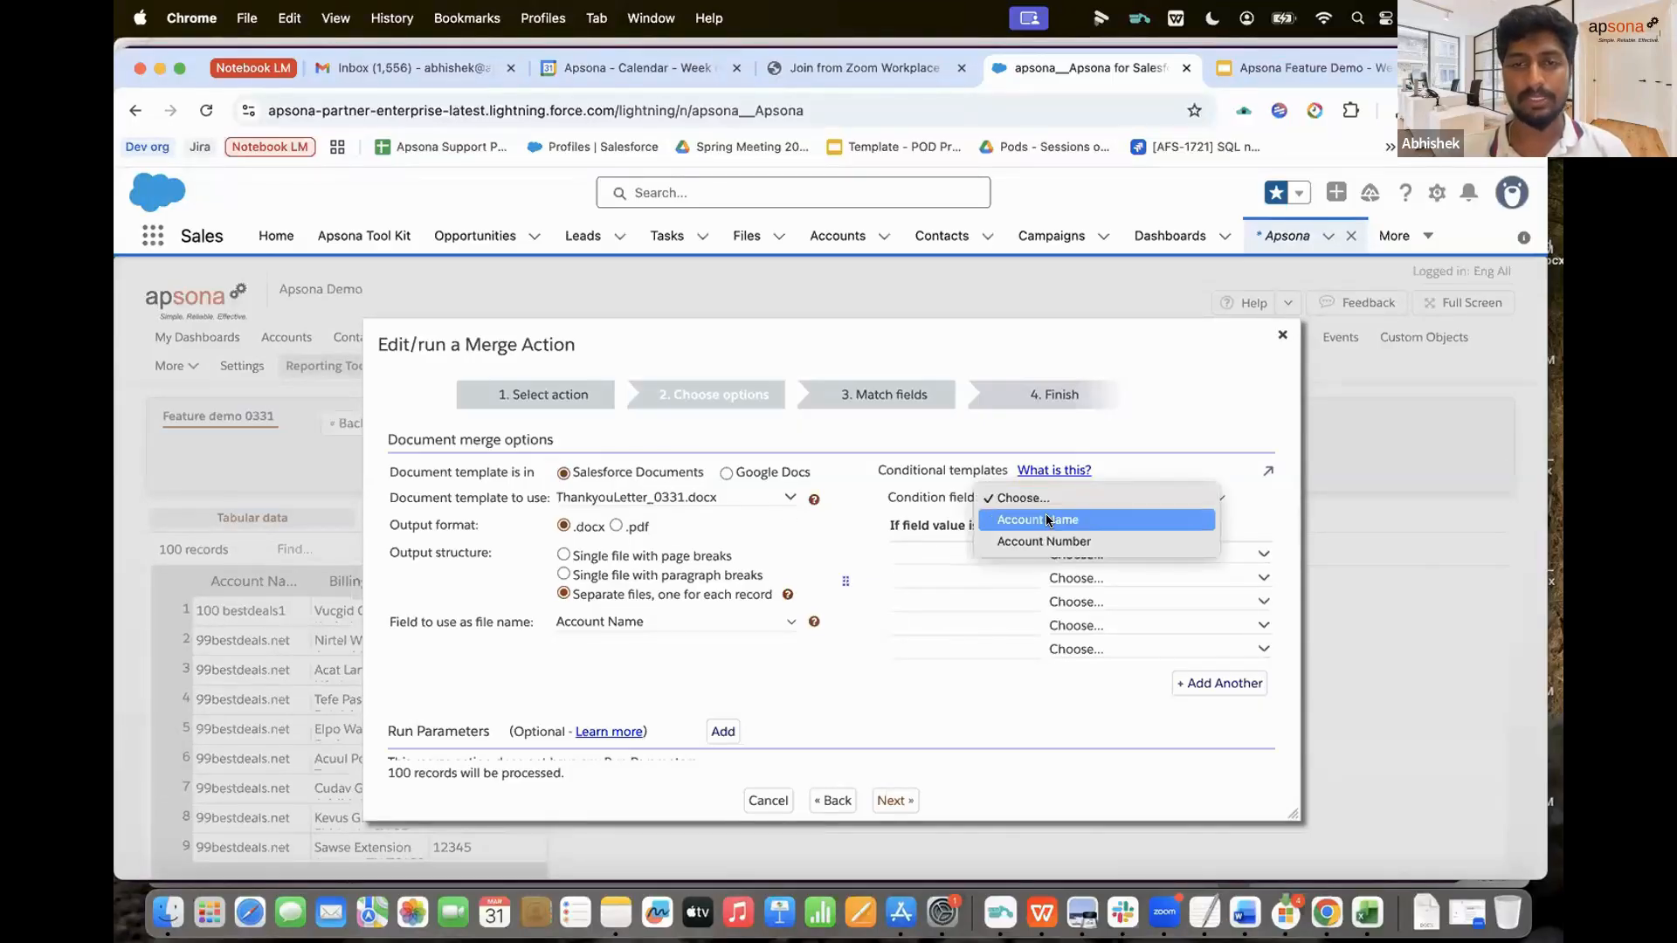
left_click(1048, 521)
left_click(954, 554)
type("A")
left_click(1147, 556)
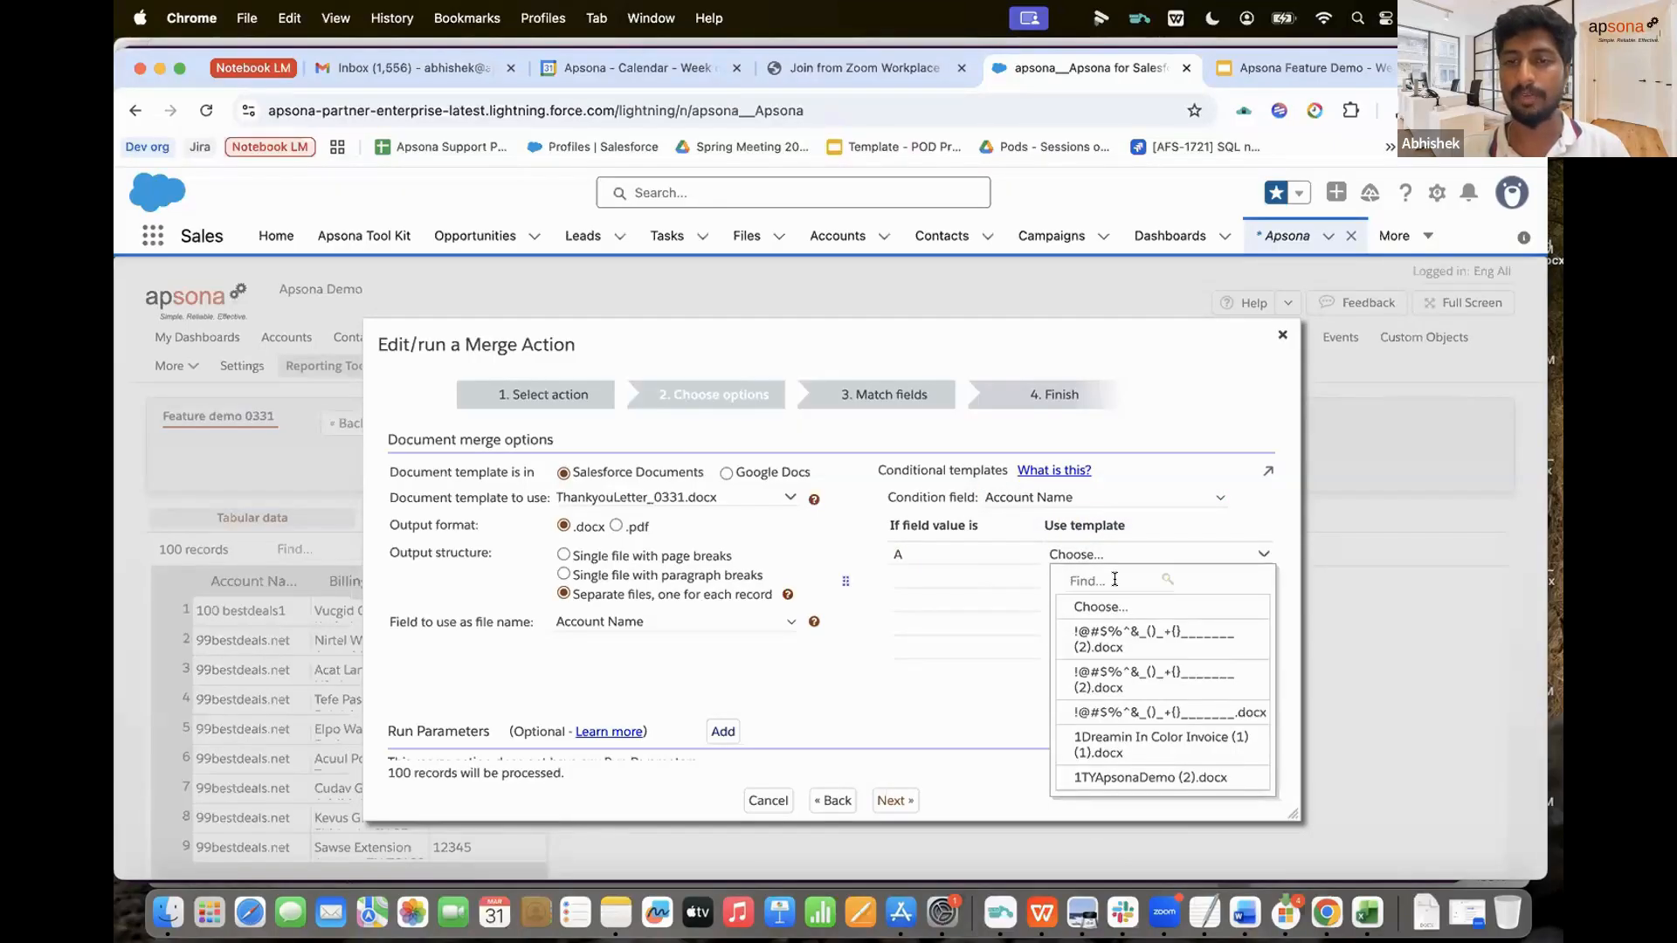
type("thank")
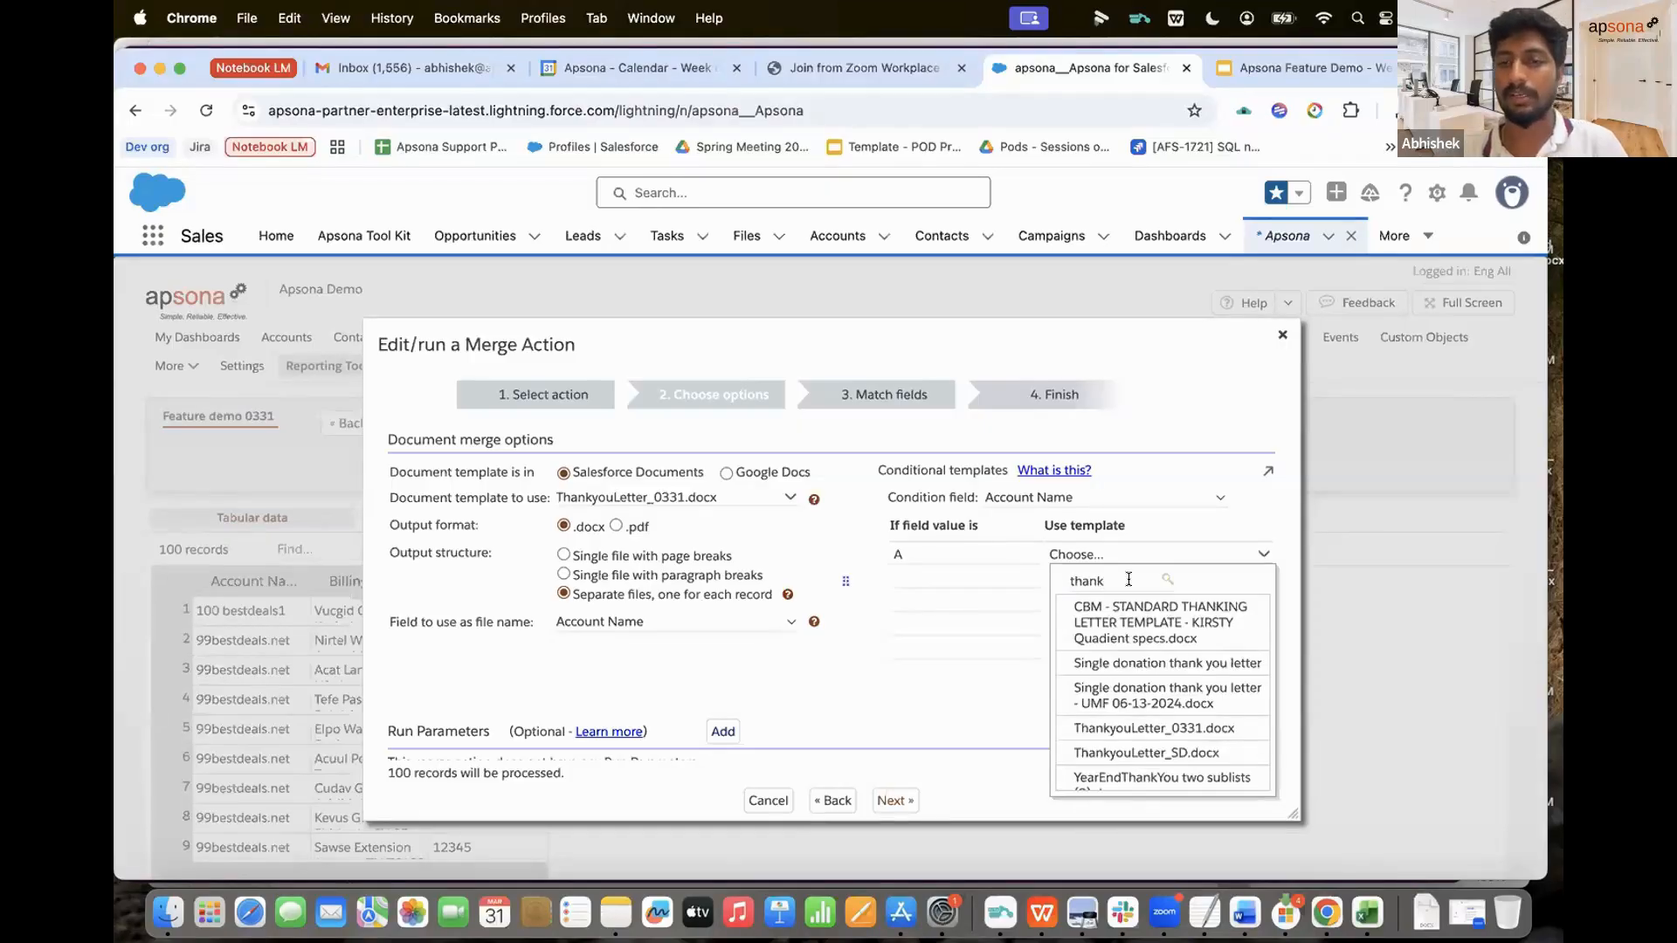
left_click(1129, 731)
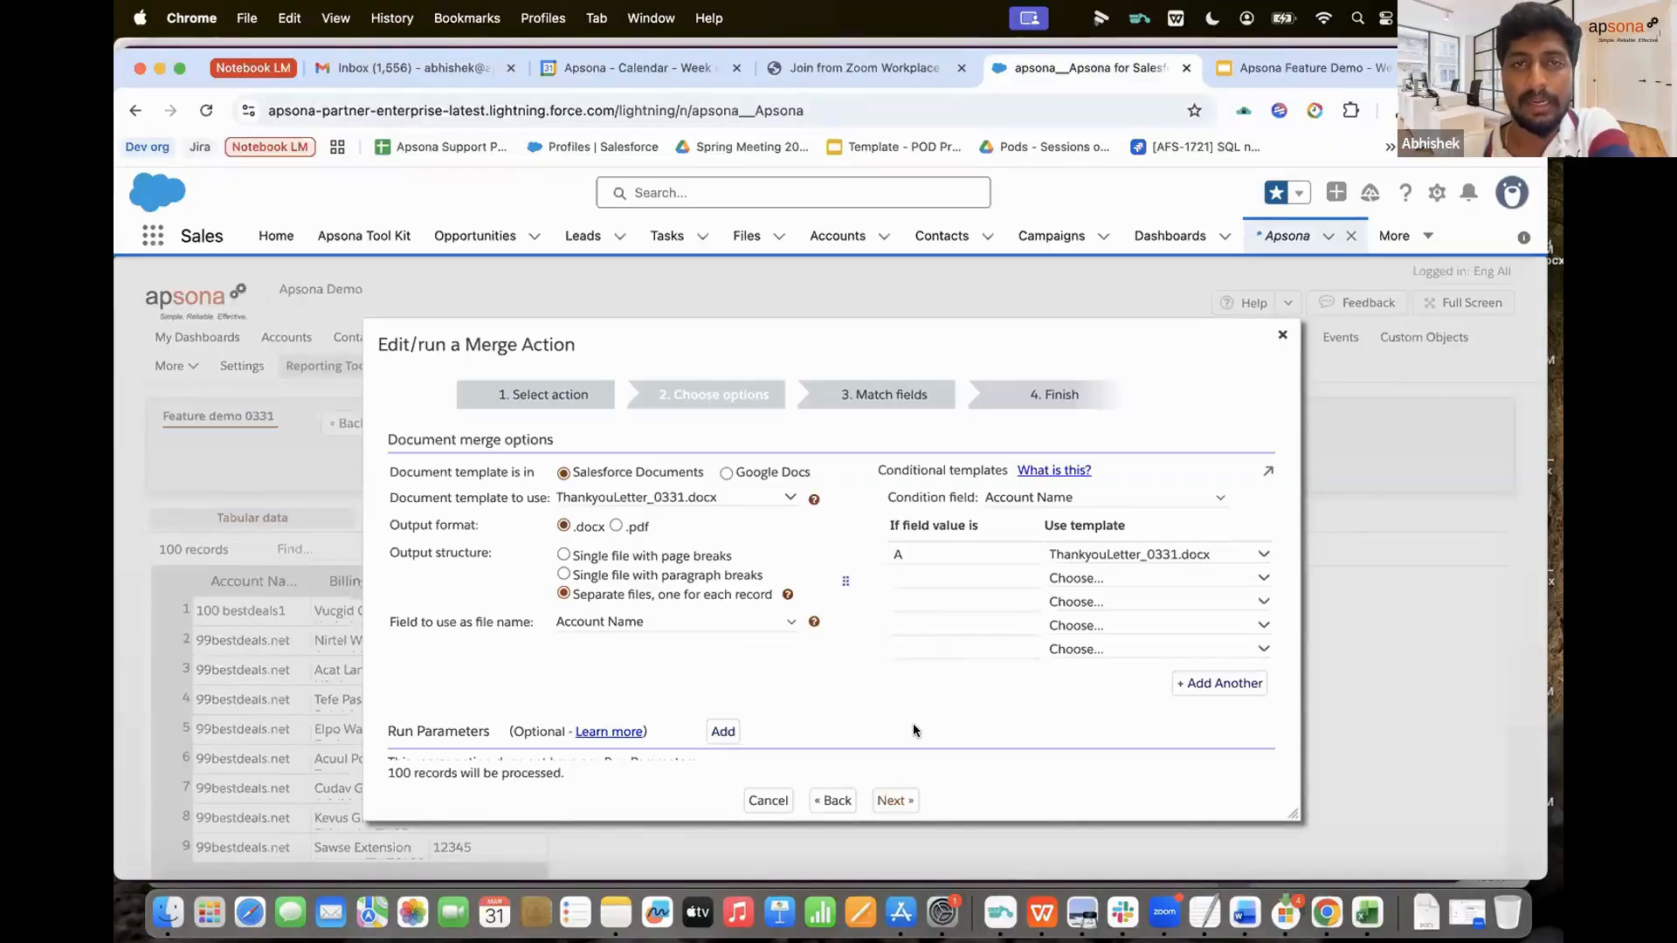
left_click(895, 800)
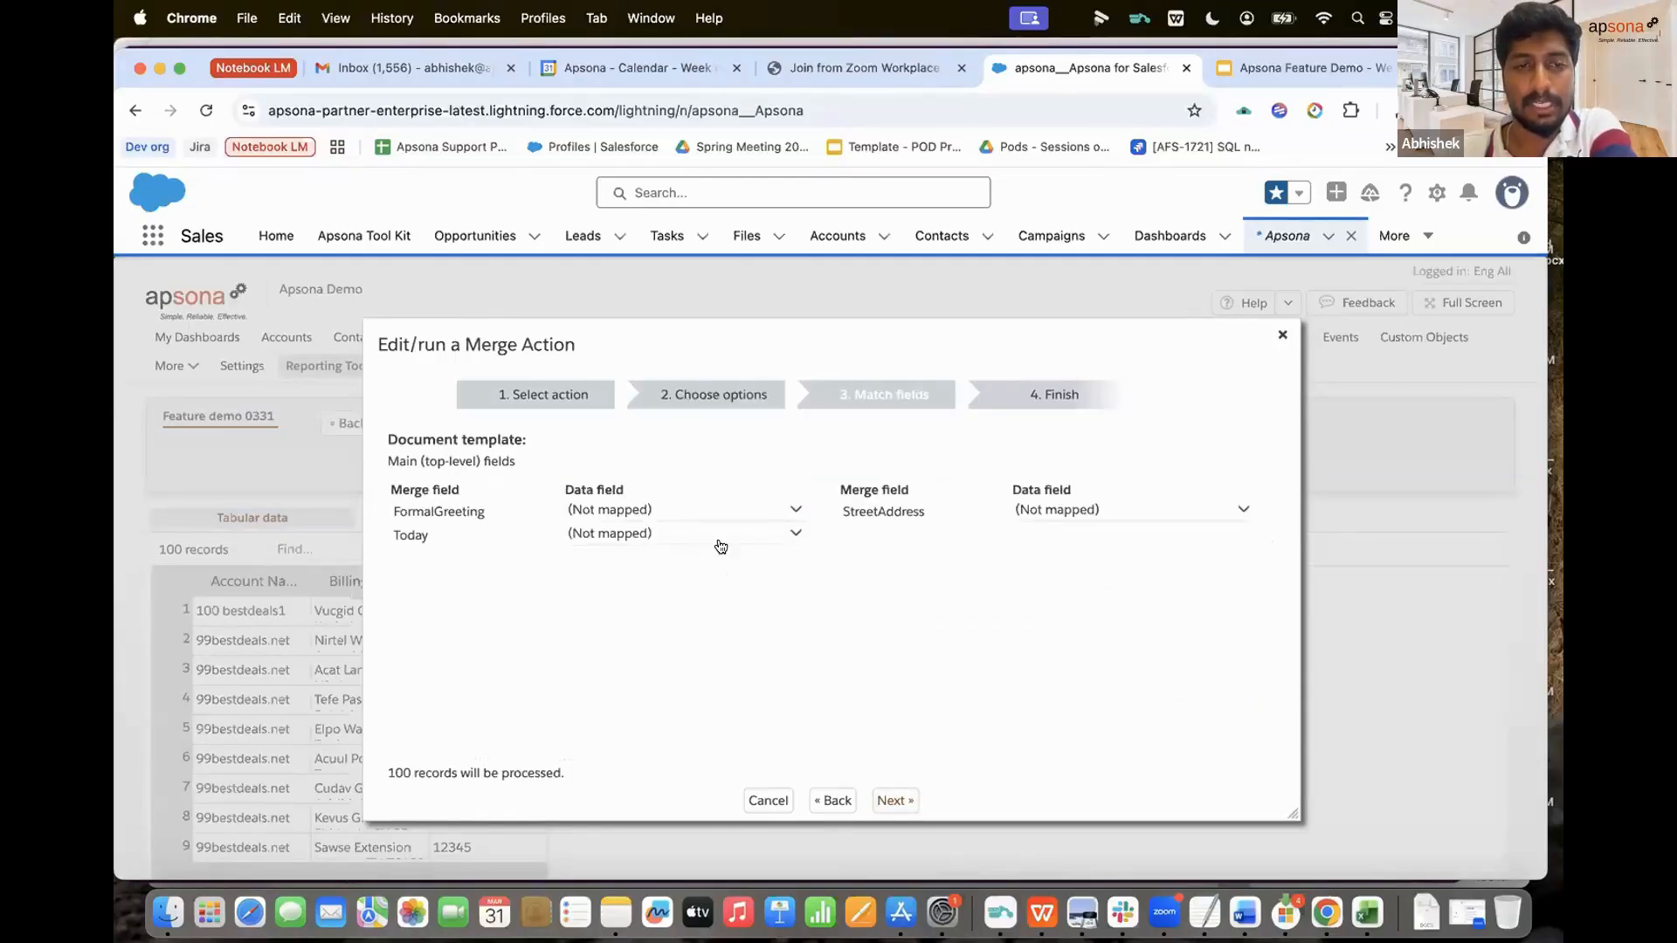
Step: Map FormalGreeting to Account Name, StreetAddress to Billing Address and Today to Today's date, and proceed to the finishing options
left_click(620, 521)
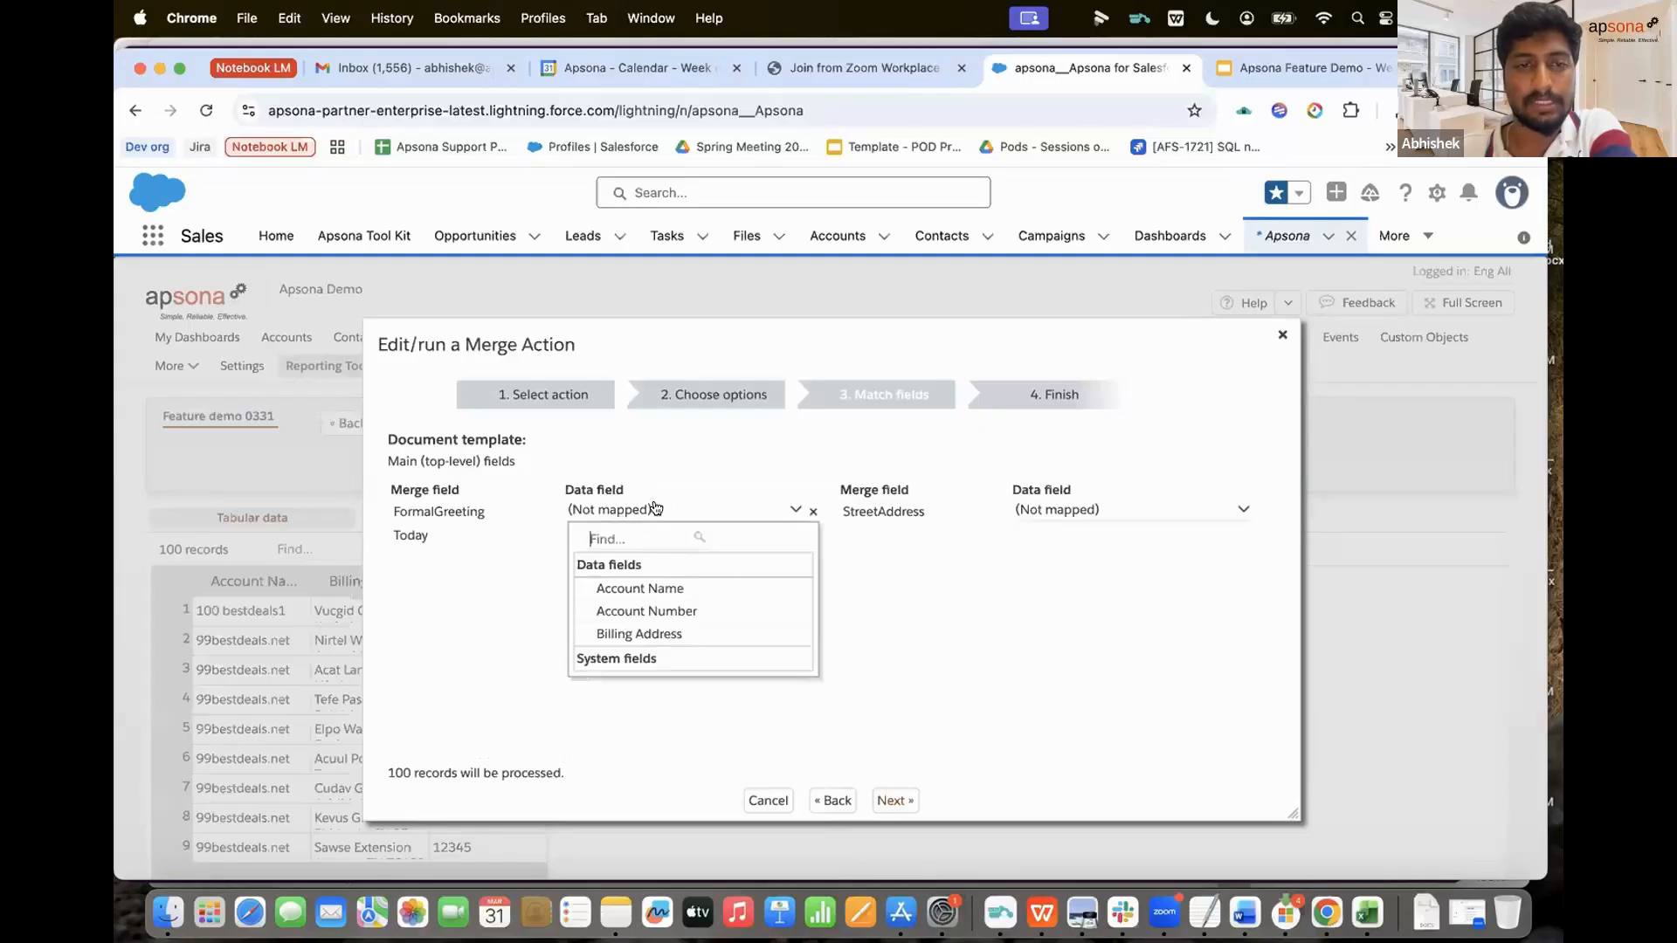
left_click(650, 588)
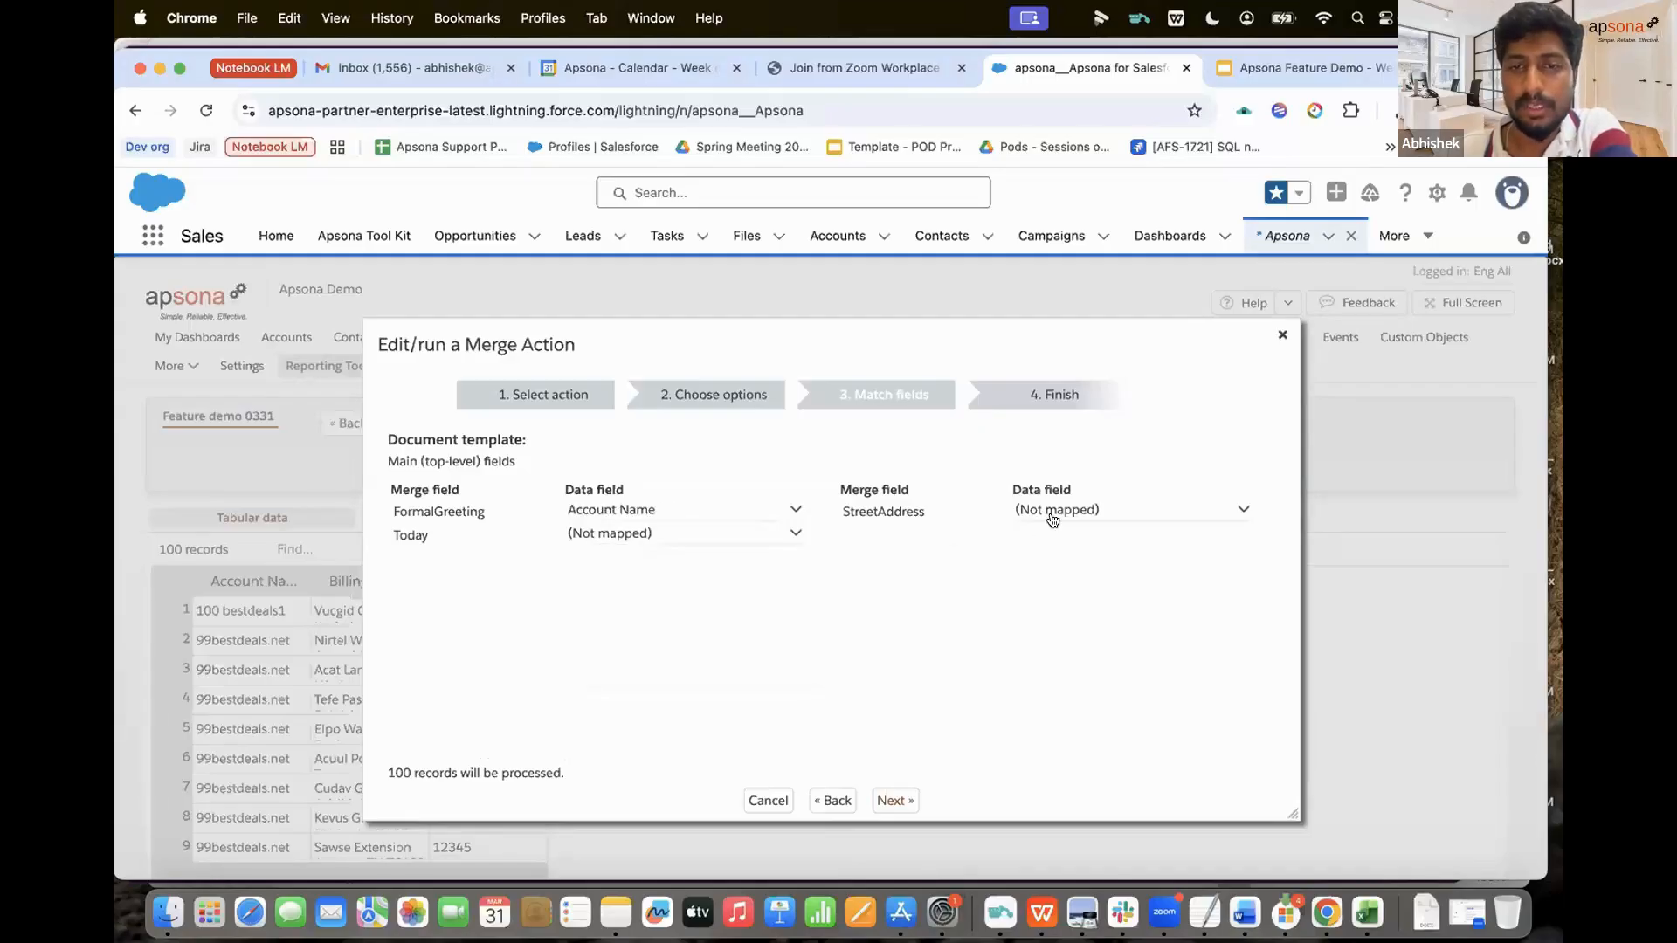
left_click(1051, 513)
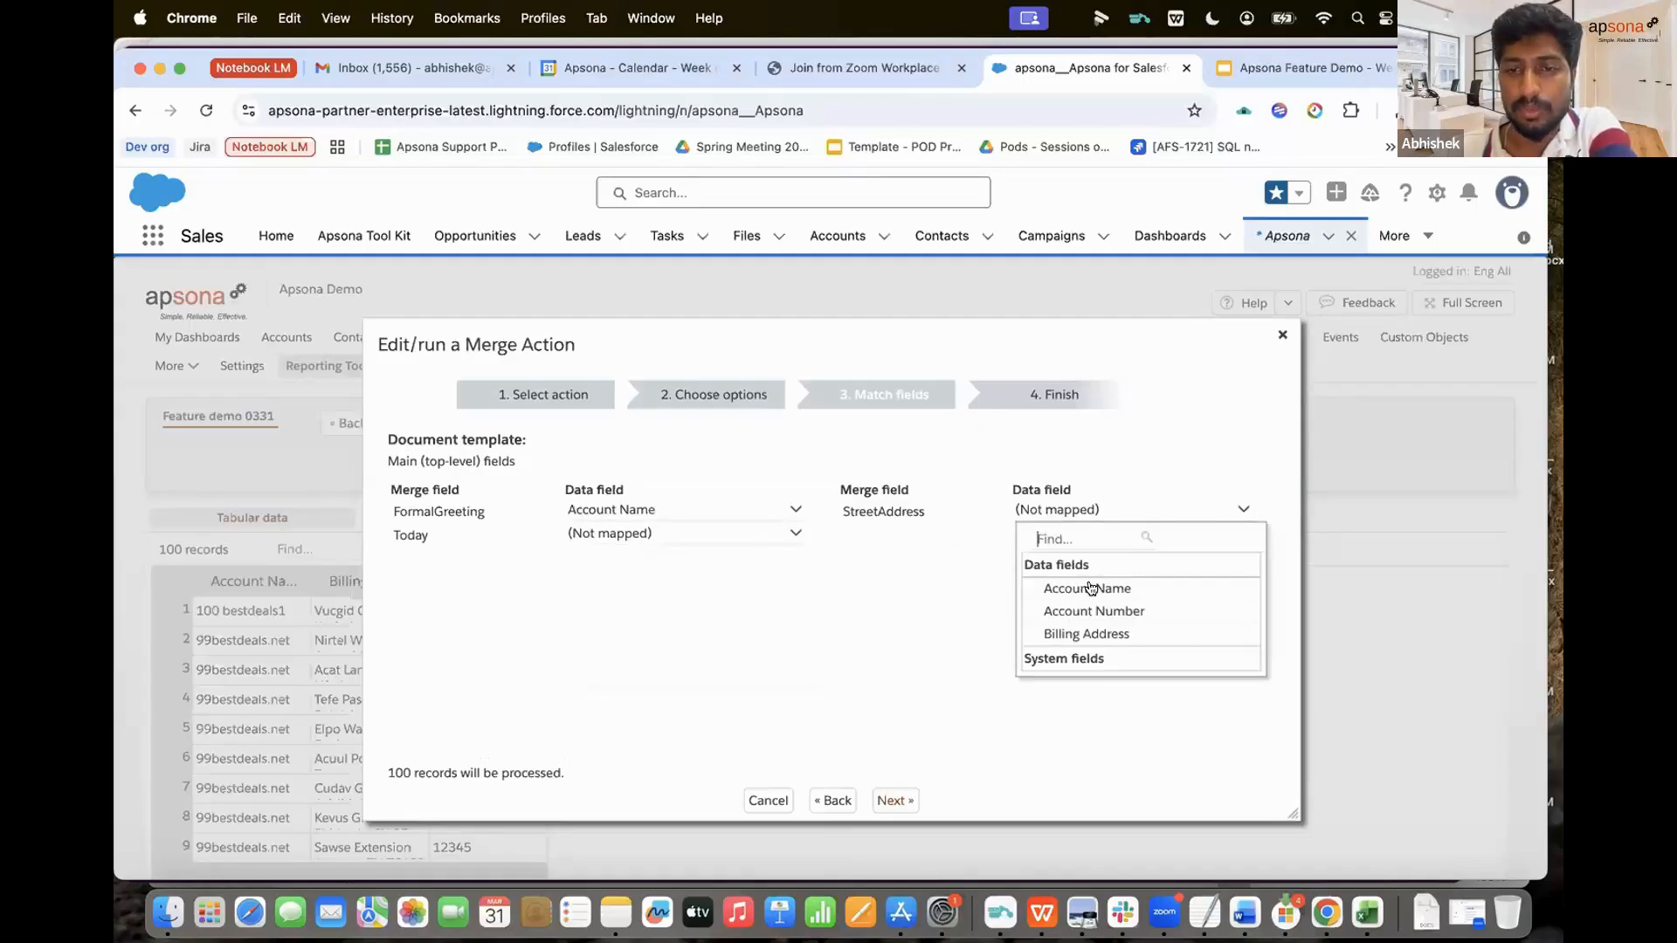
left_click(1072, 632)
left_click(722, 541)
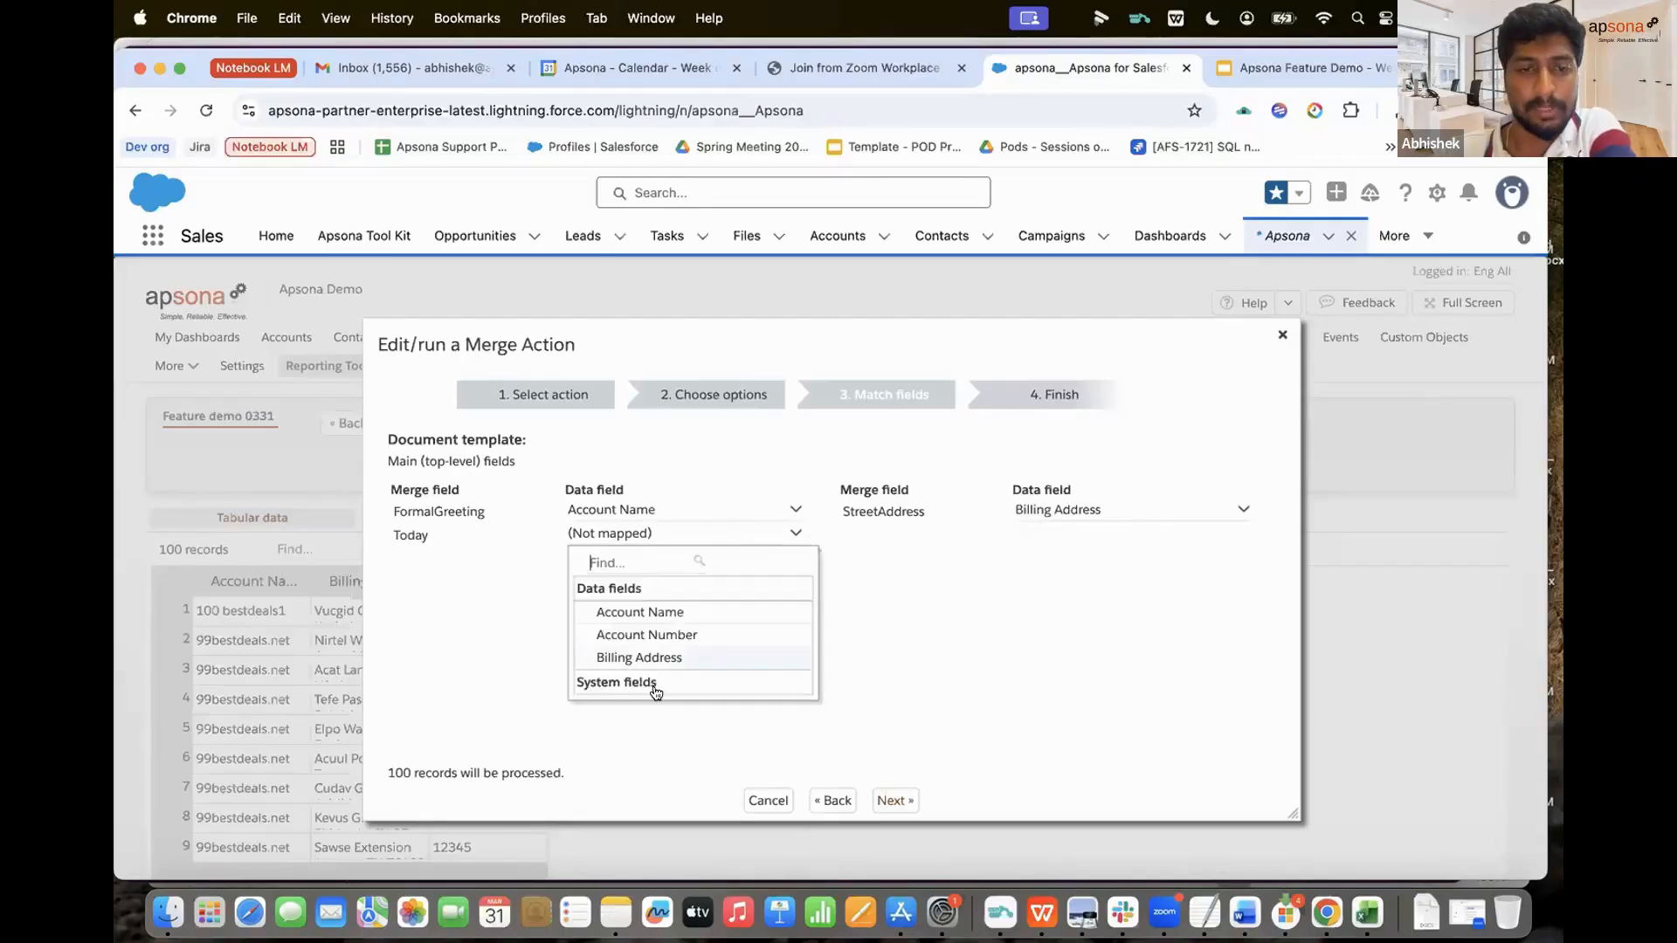
left_click(642, 679)
left_click(659, 706)
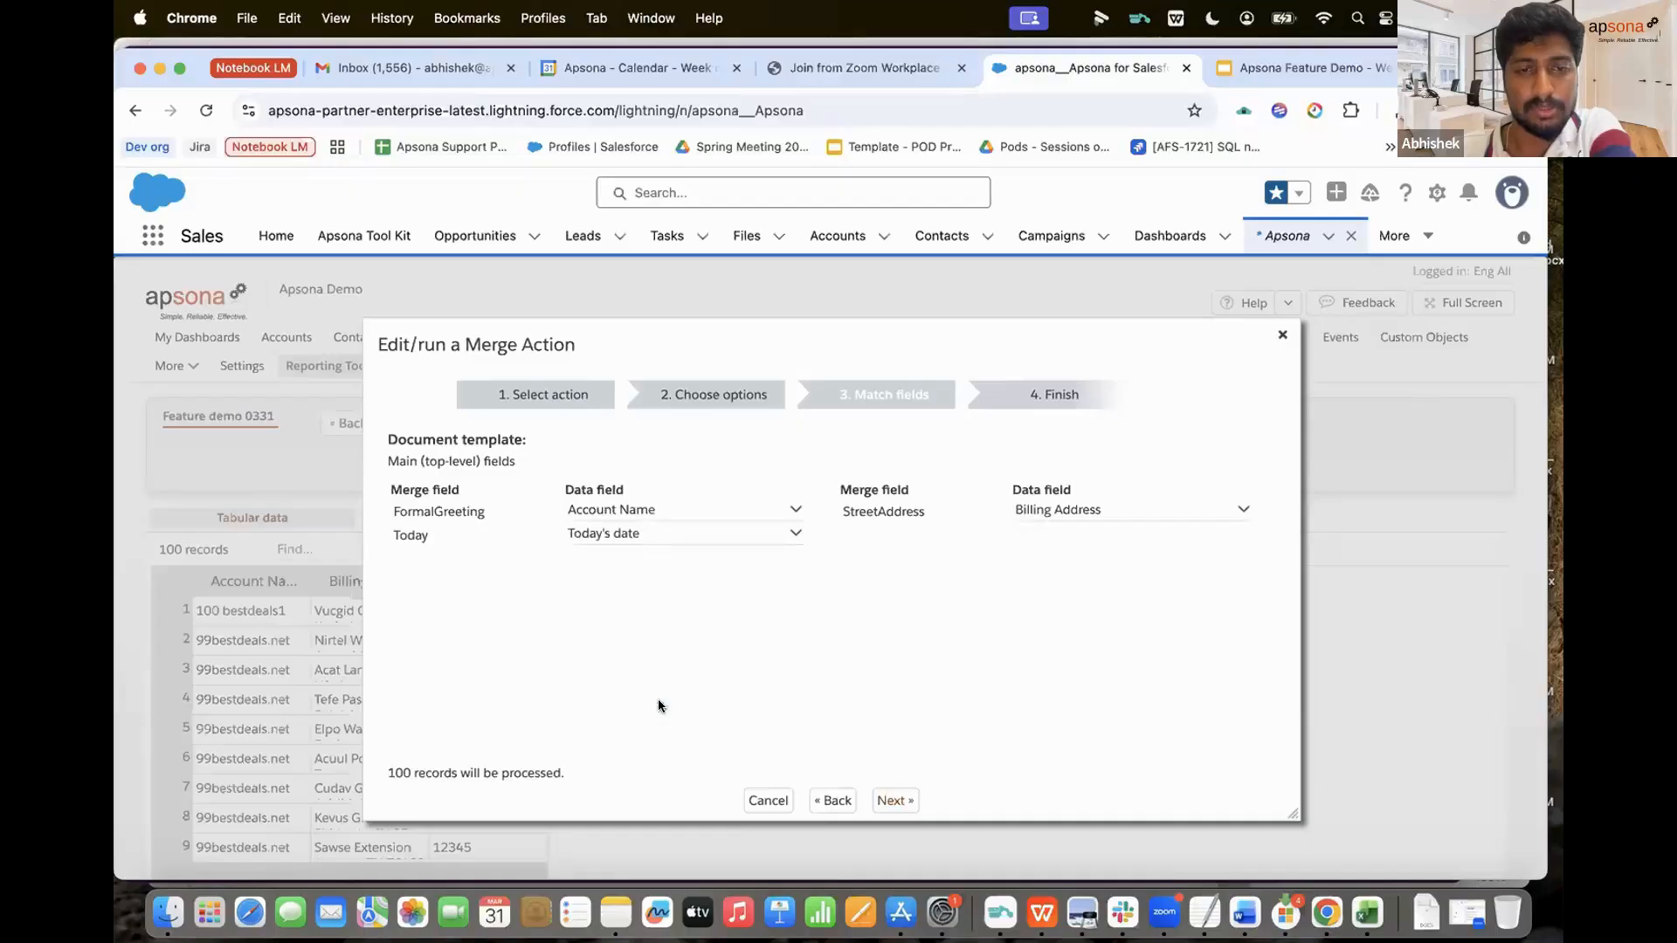
left_click(889, 798)
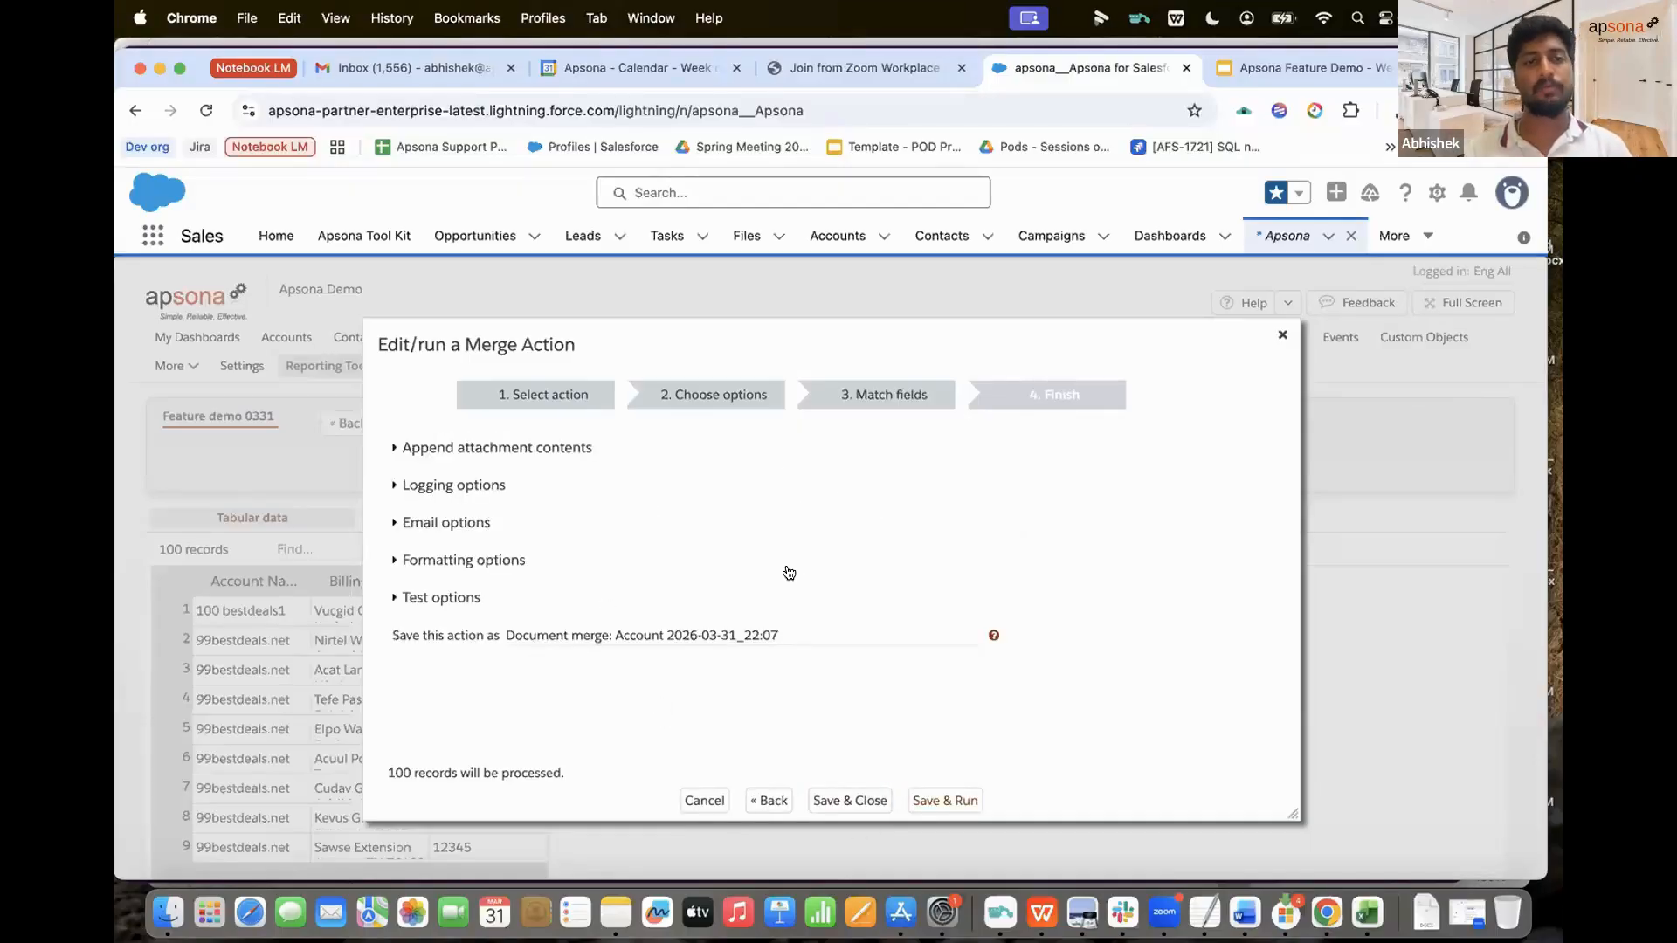
Step: Replace the default name of the merge action with "test Demo"
left_click(786, 627)
key("super+a")
type("te")
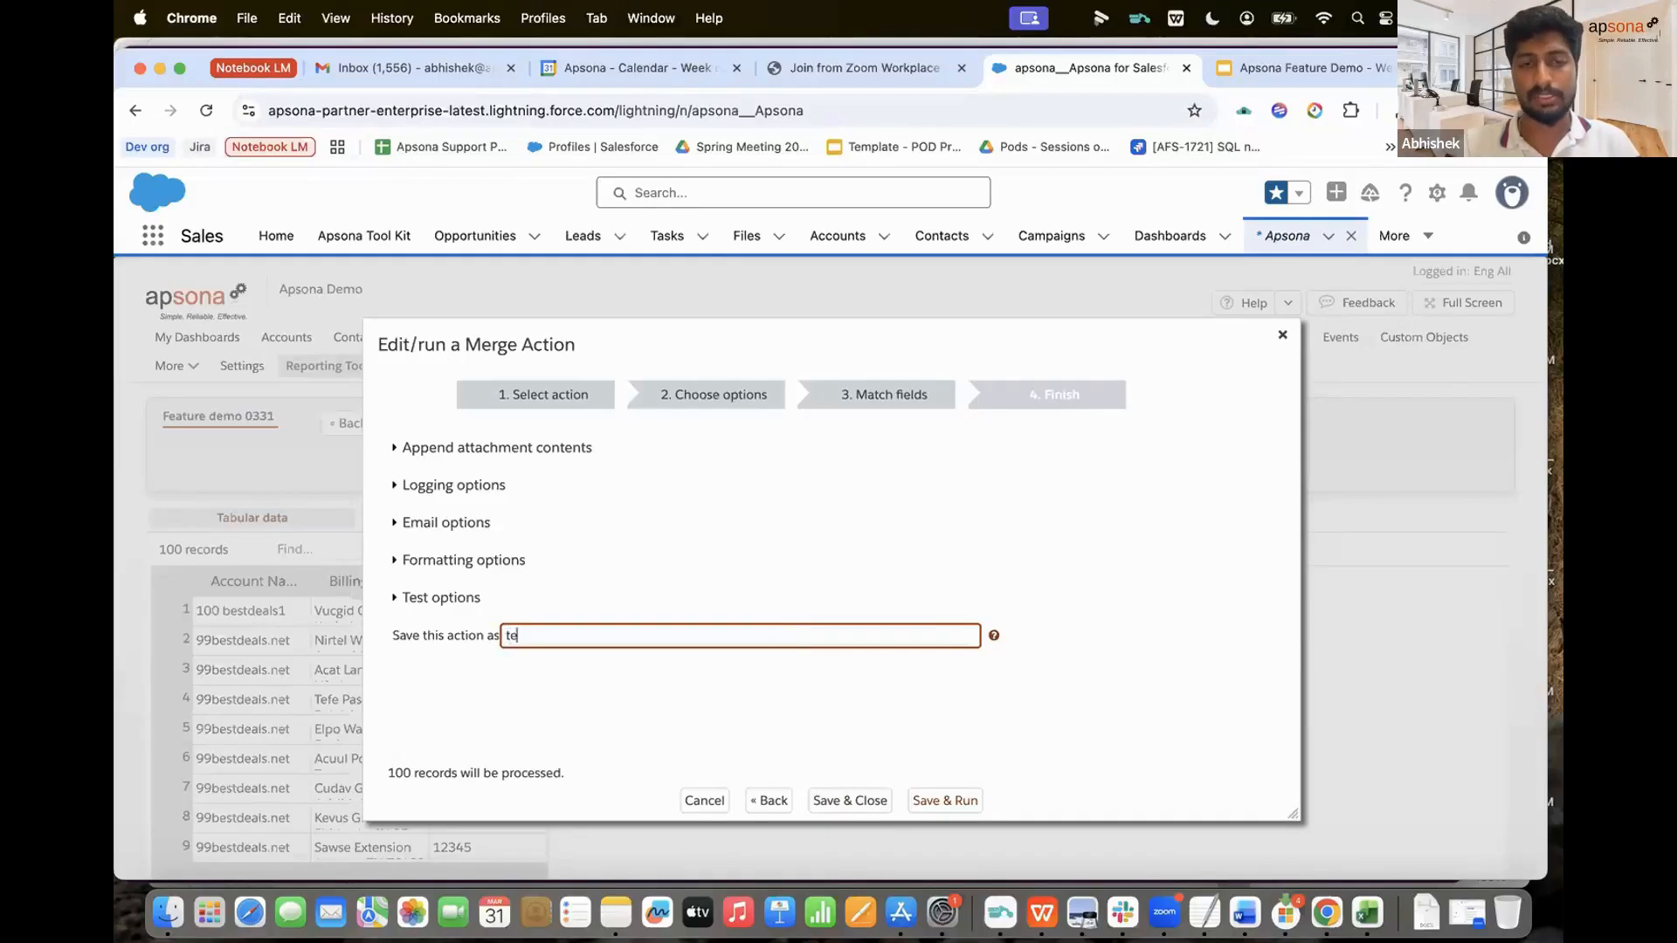
type("st Demo")
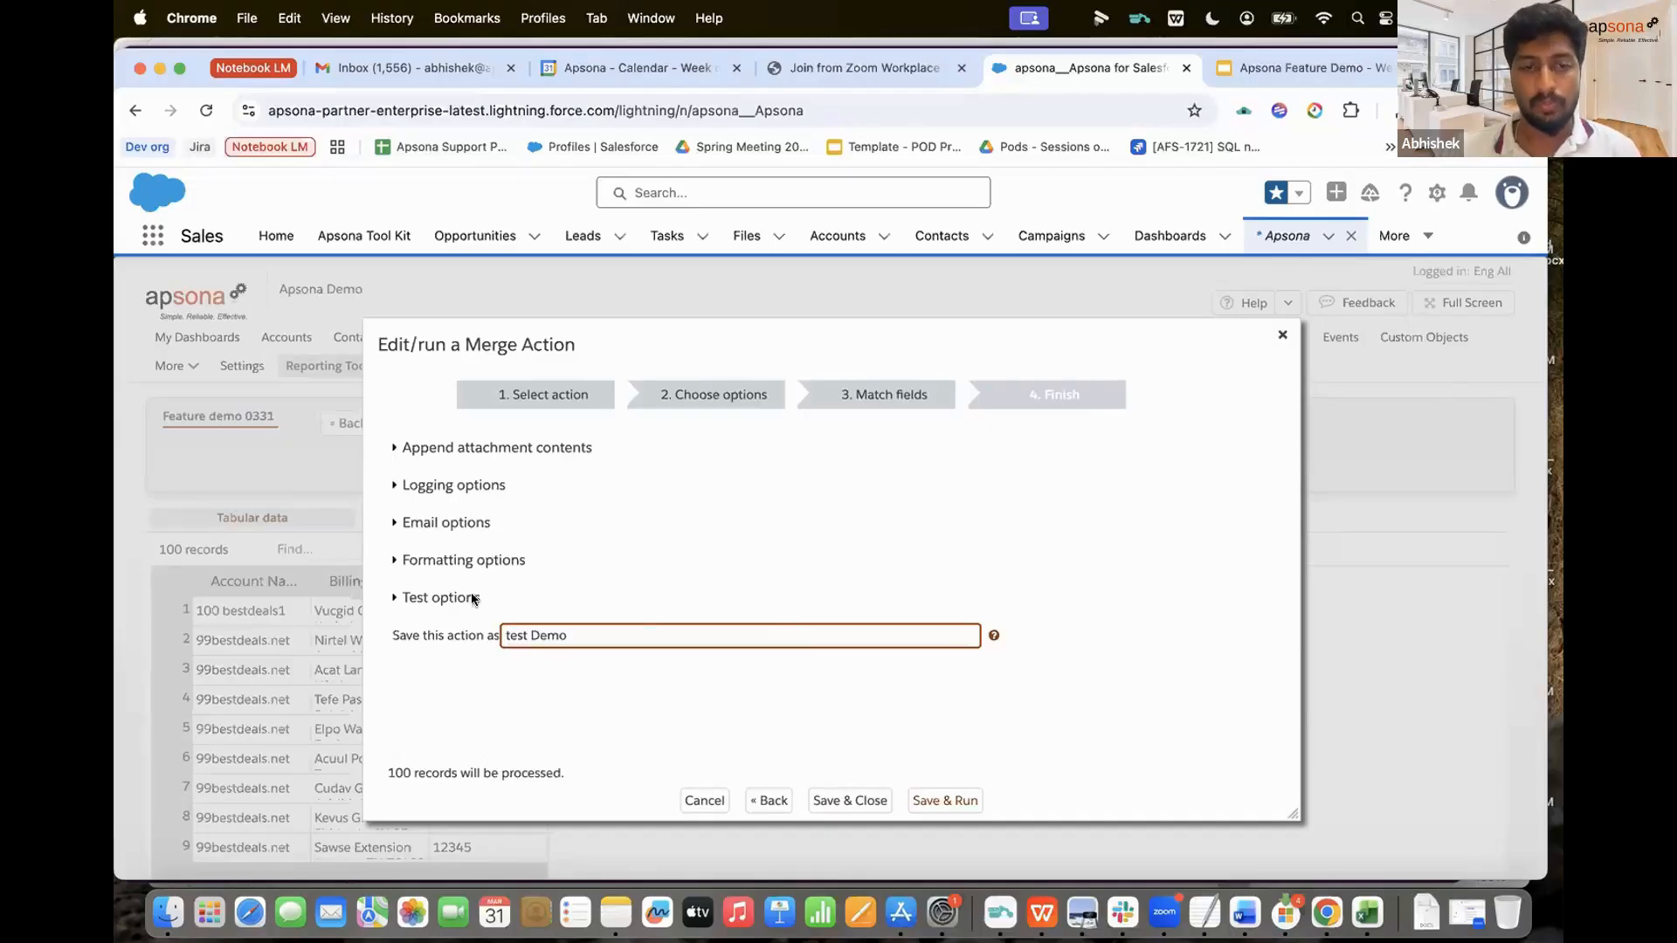
Step: Generate a preview document from the test options and open the downloaded file in Microsoft Word
left_click(390, 598)
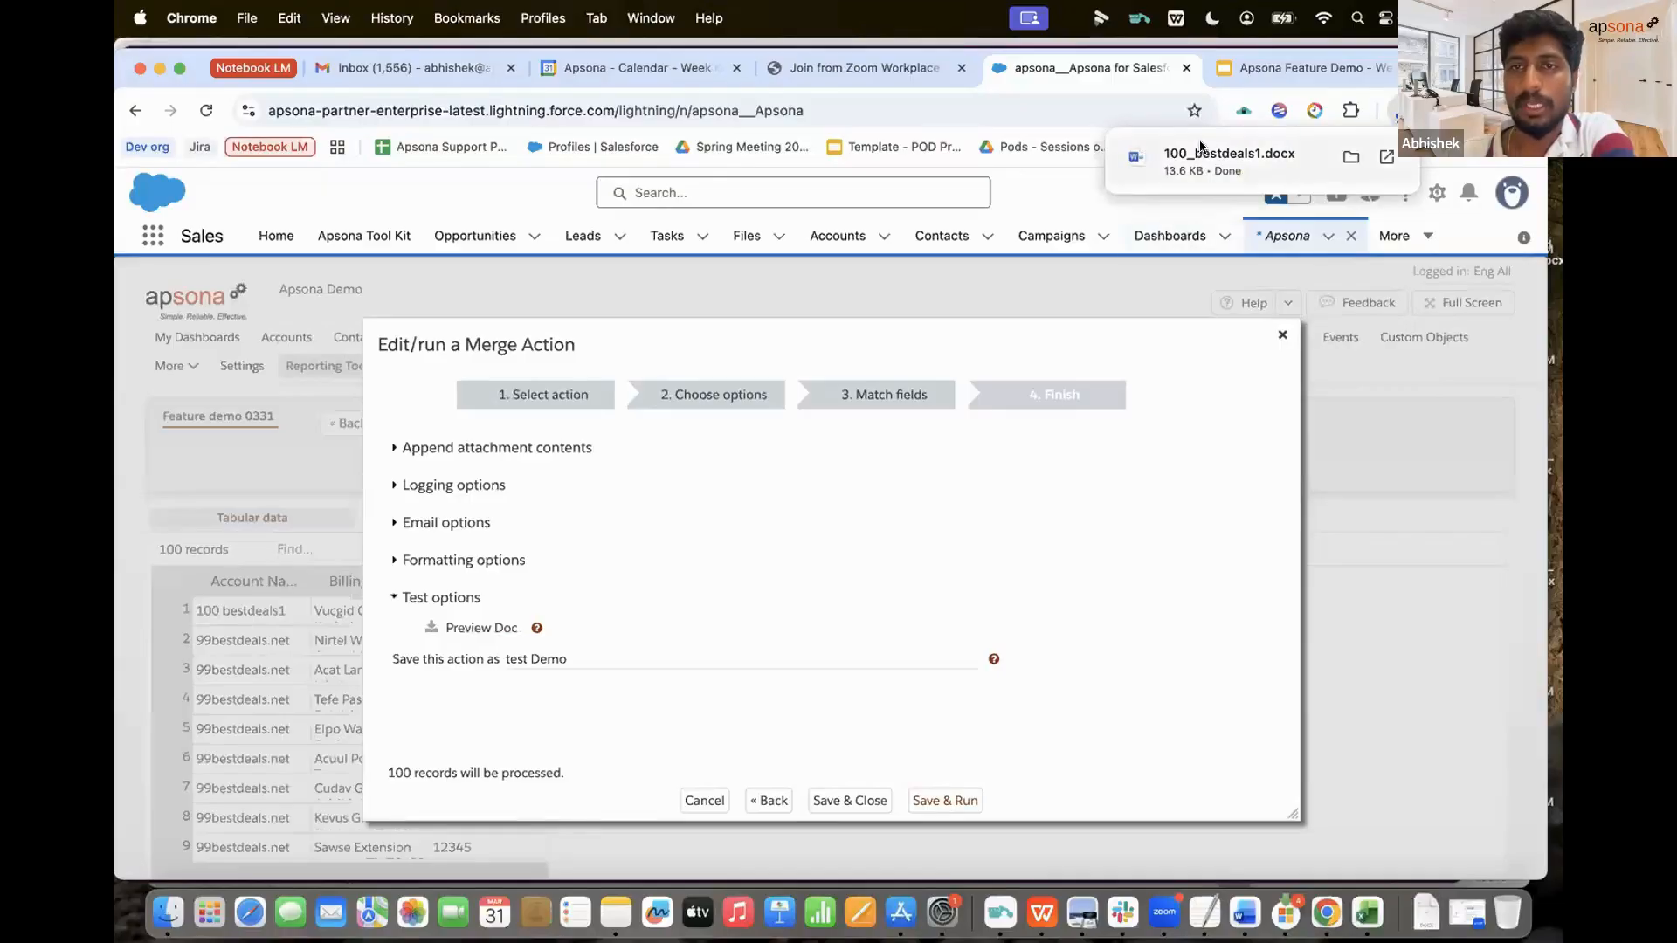
left_click(1349, 155)
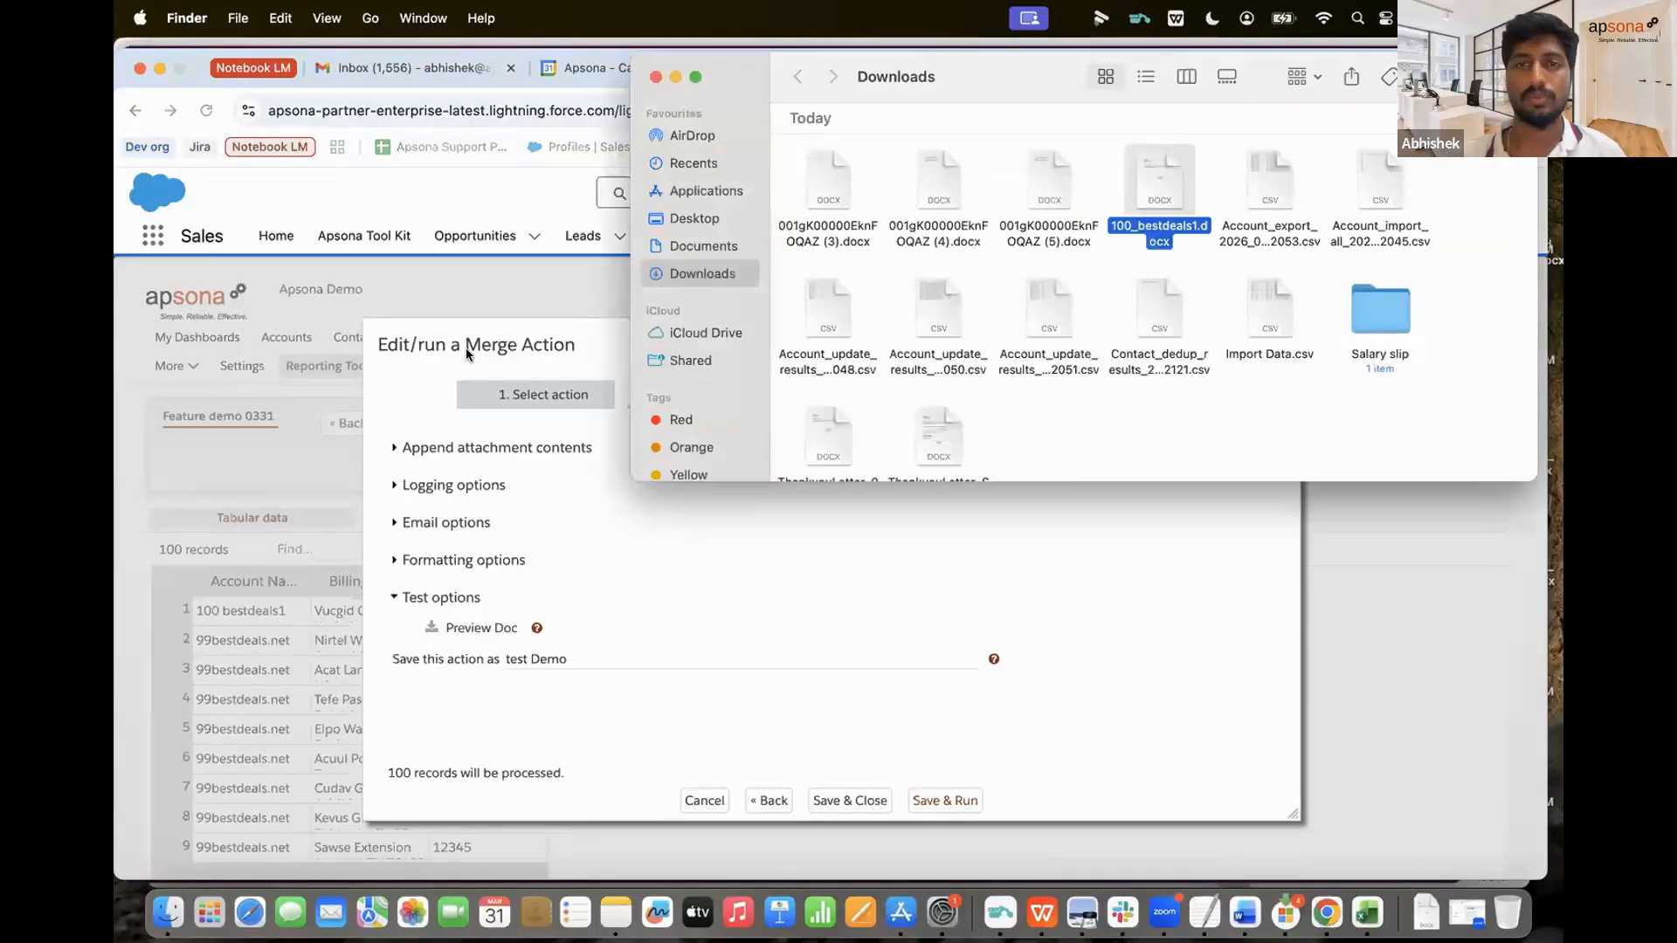
right_click(1144, 180)
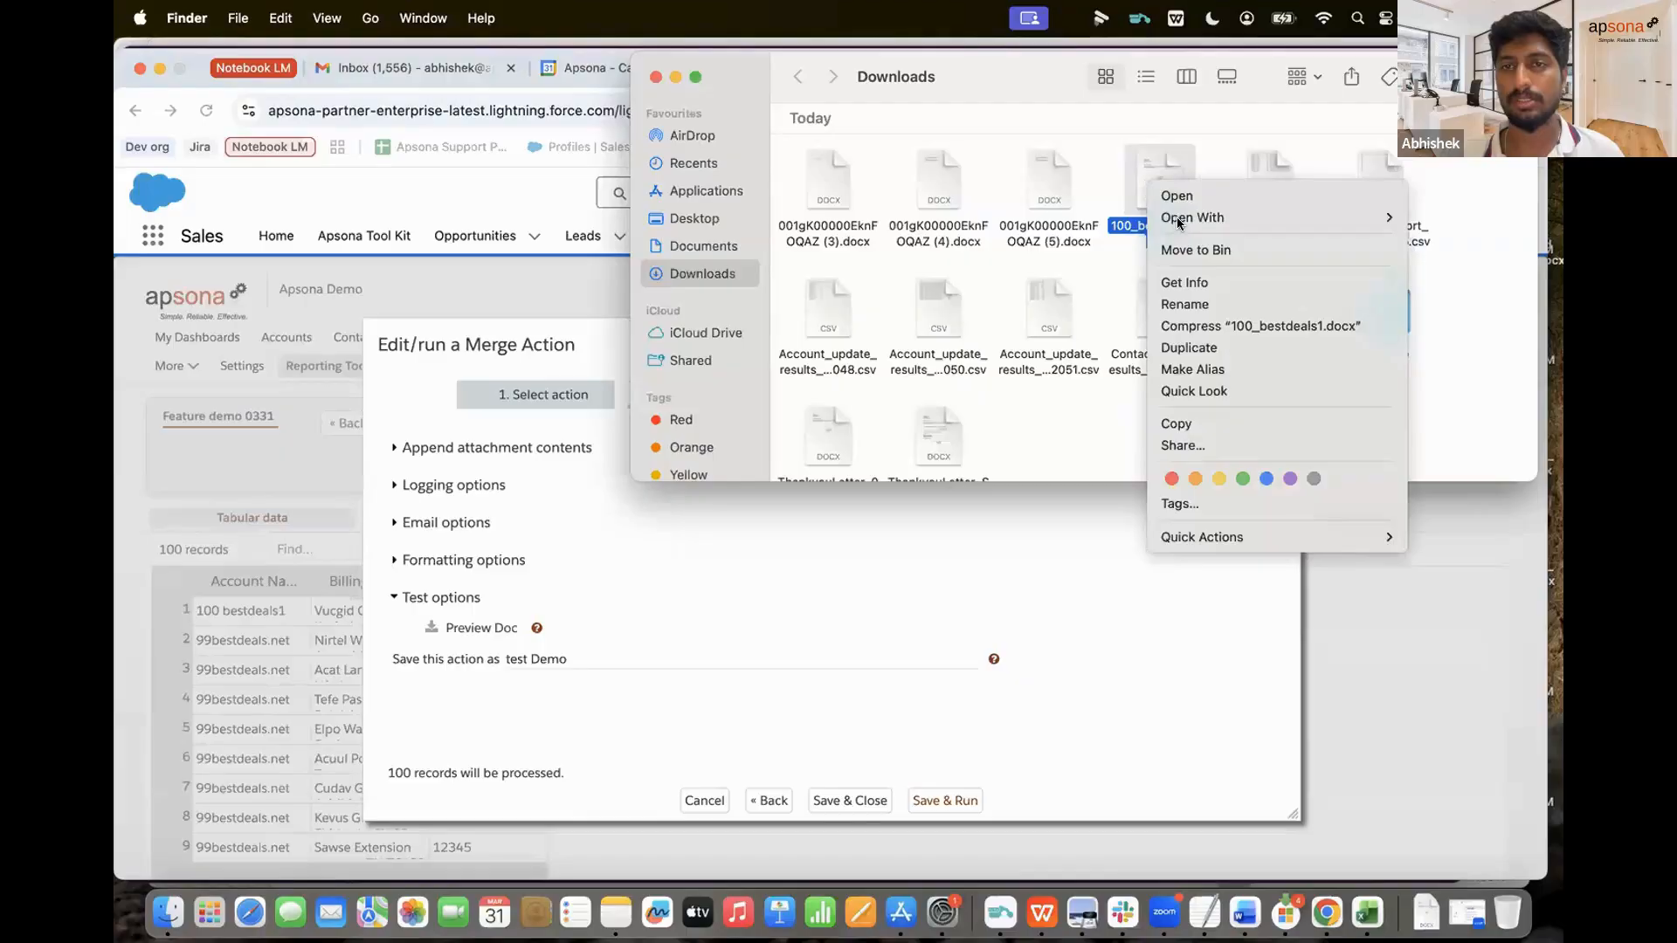
mouse_move(1178, 220)
left_click(1057, 271)
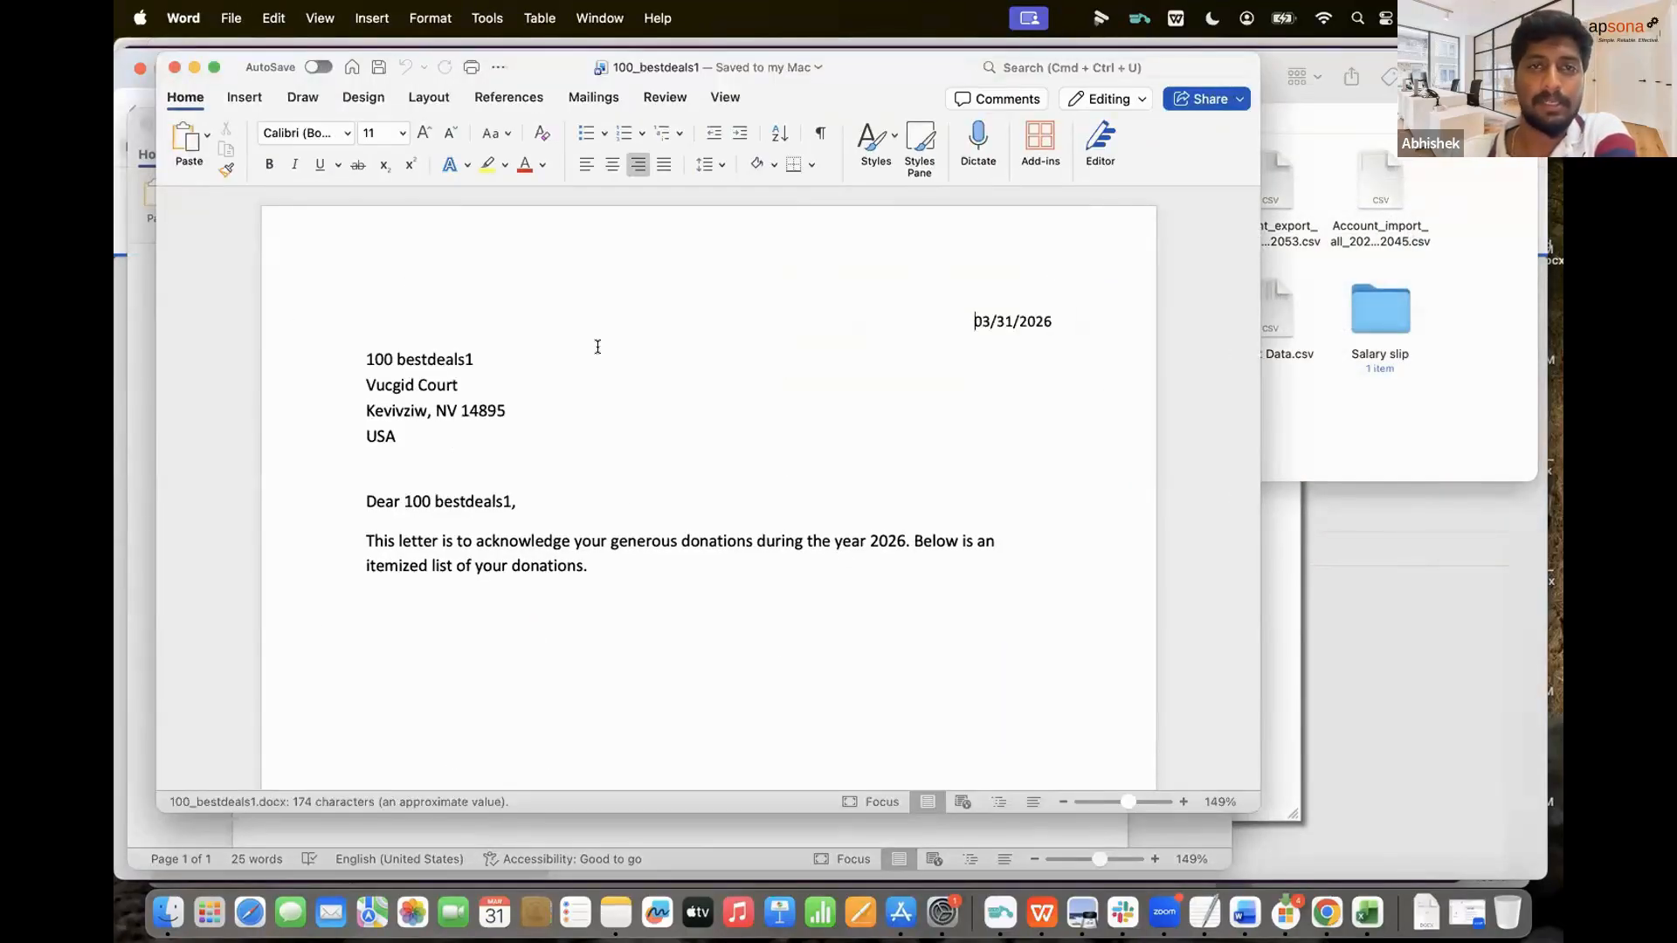
Step: Check the merged date, address and greeting in the preview letter, close it and return to the merge action in Chrome
left_click(470, 359)
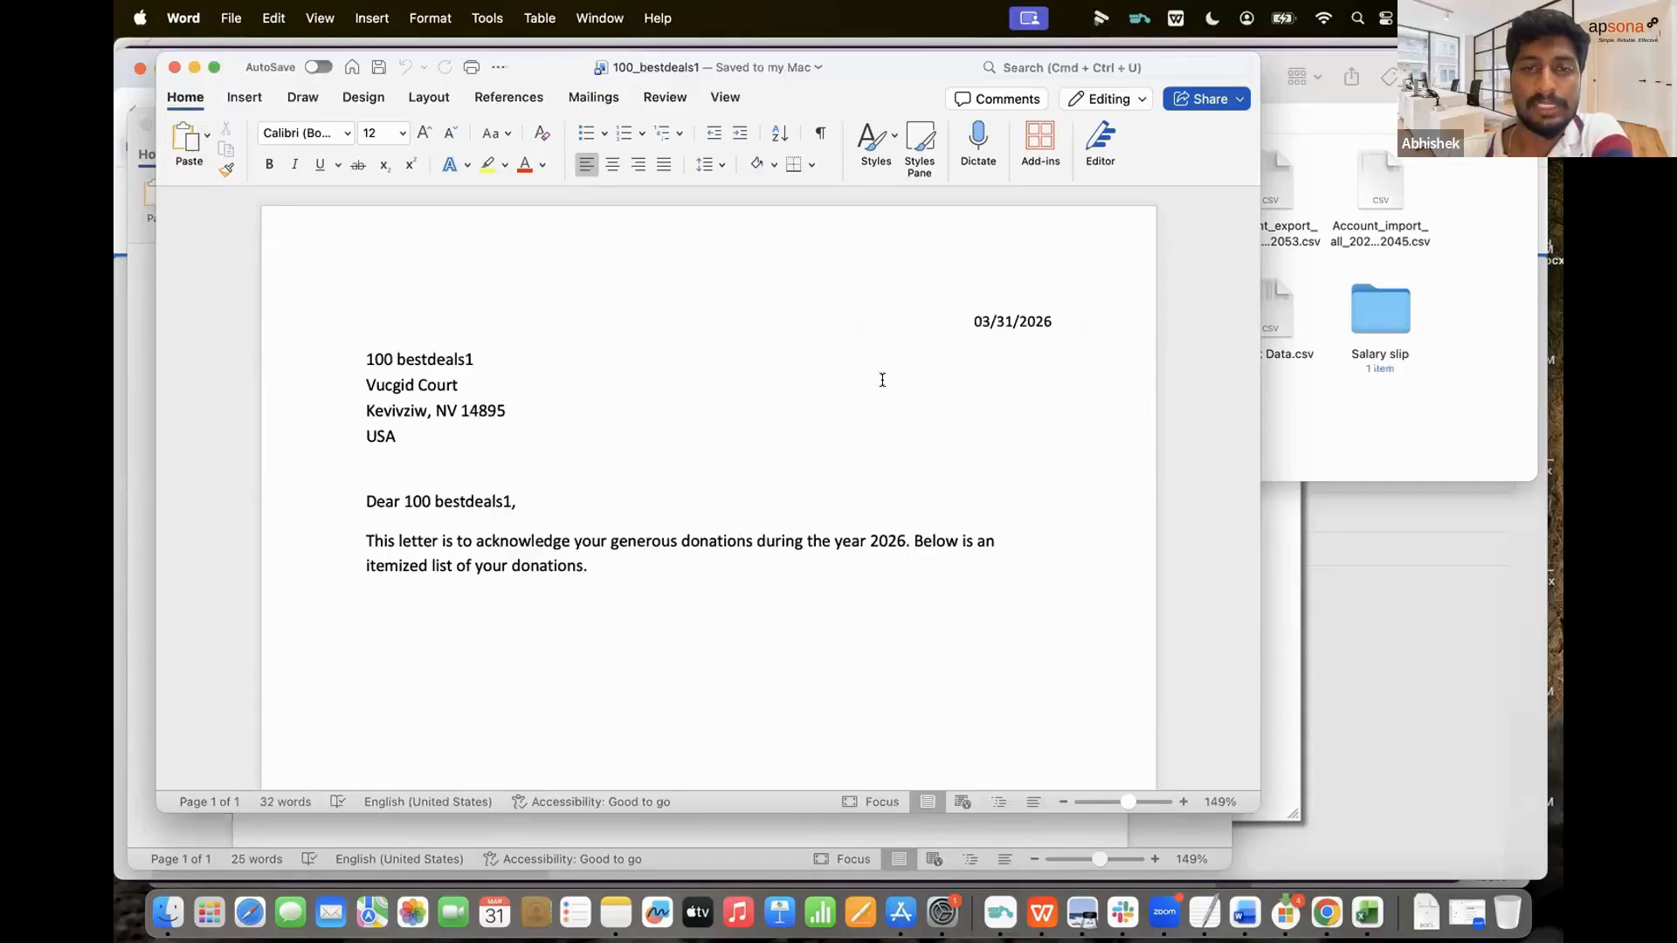
left_click(173, 70)
left_click(1348, 720)
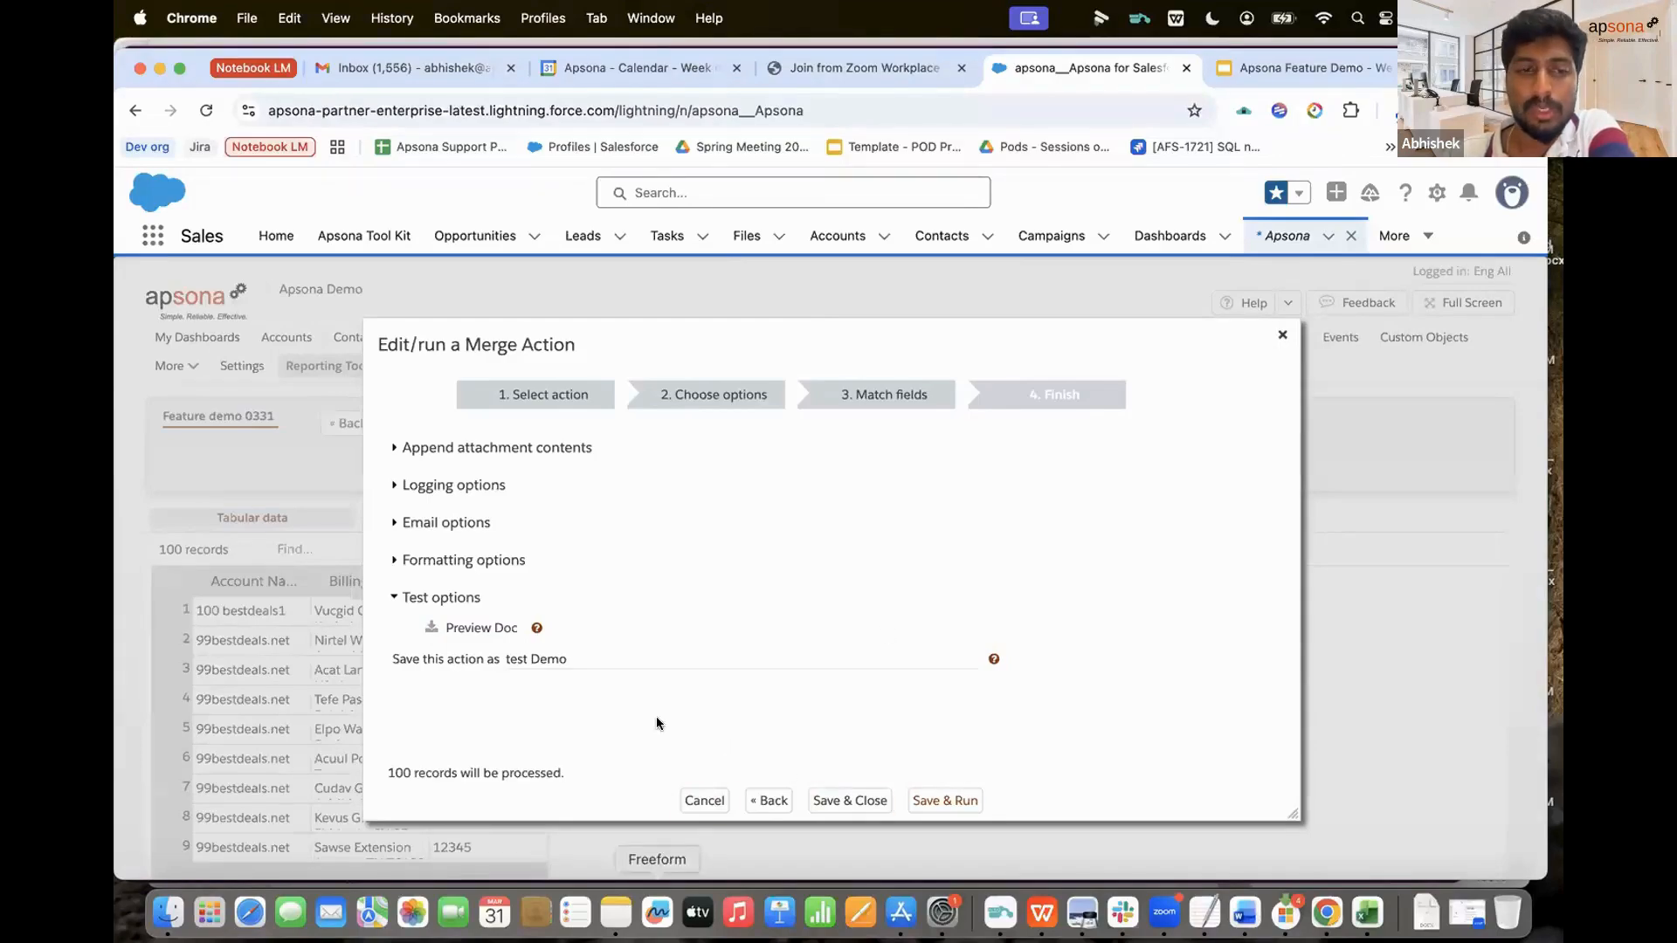
Step: Extend the merge action's name to "test Demo 0331" and save it without running it
left_click(594, 662)
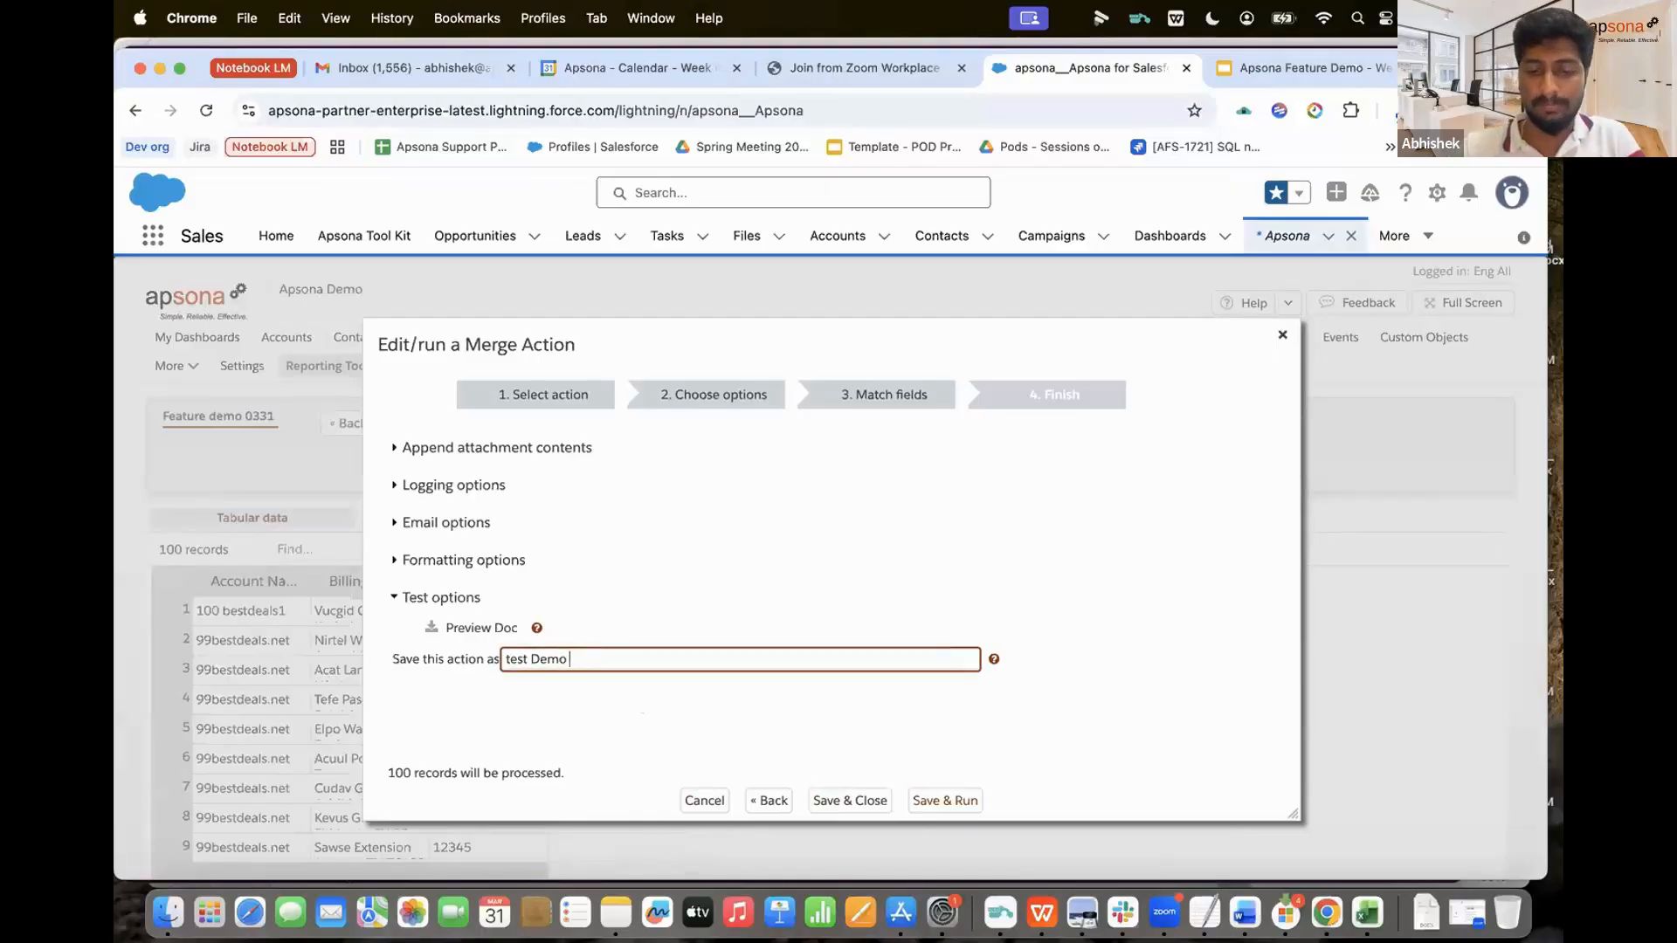
type("0331")
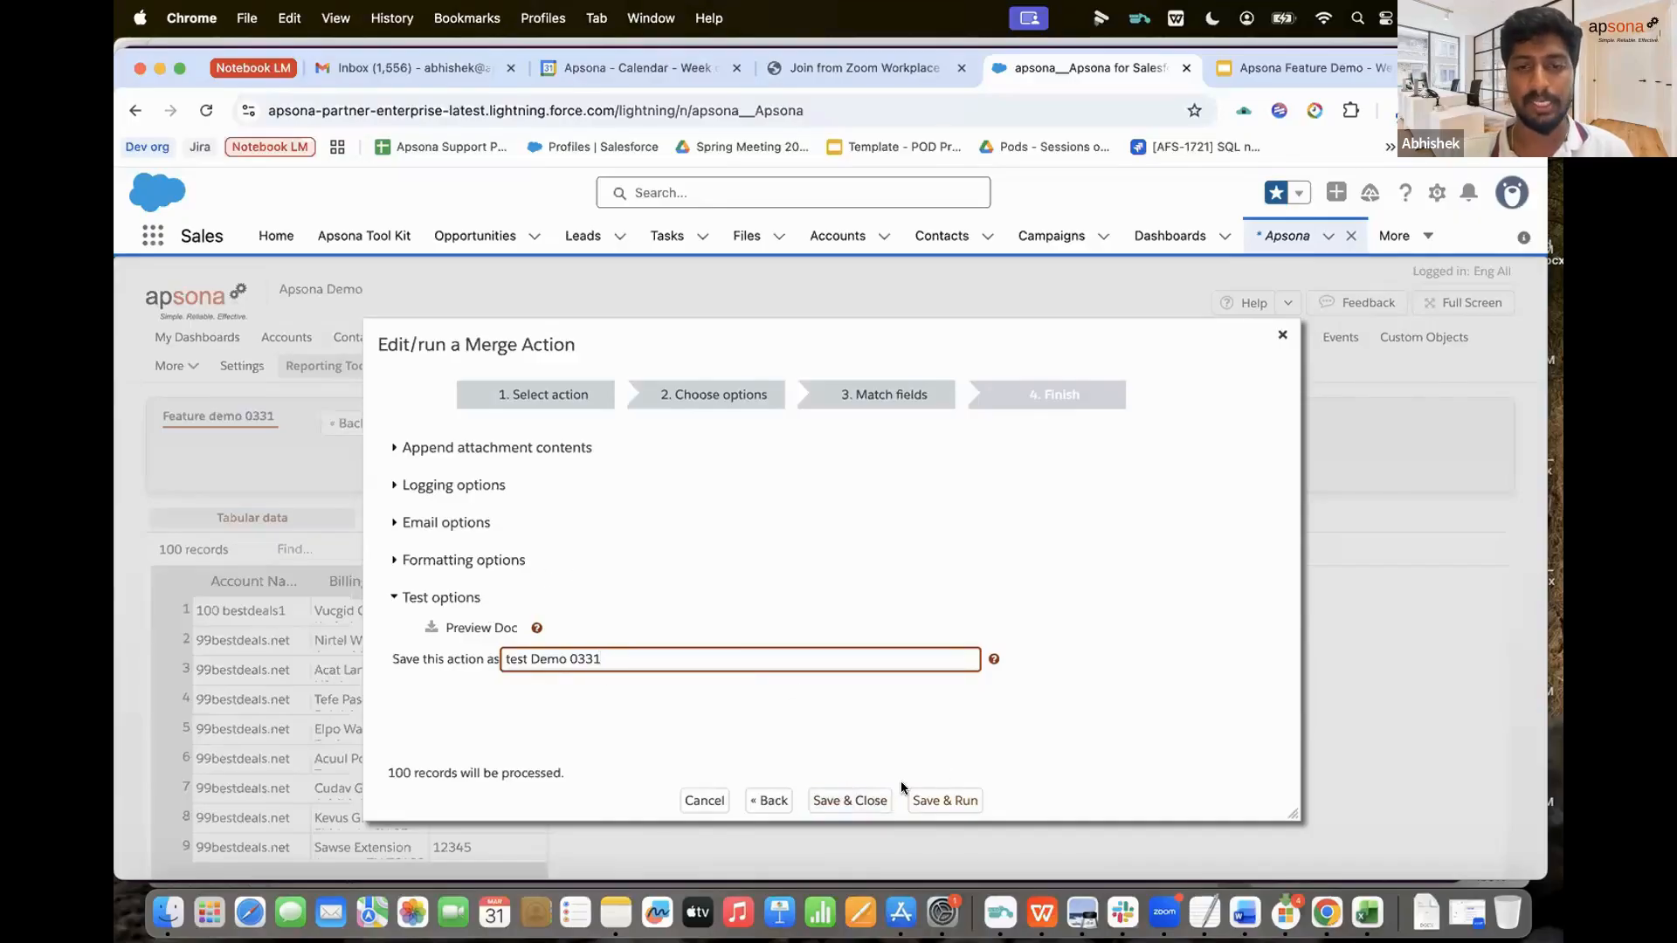
left_click(858, 802)
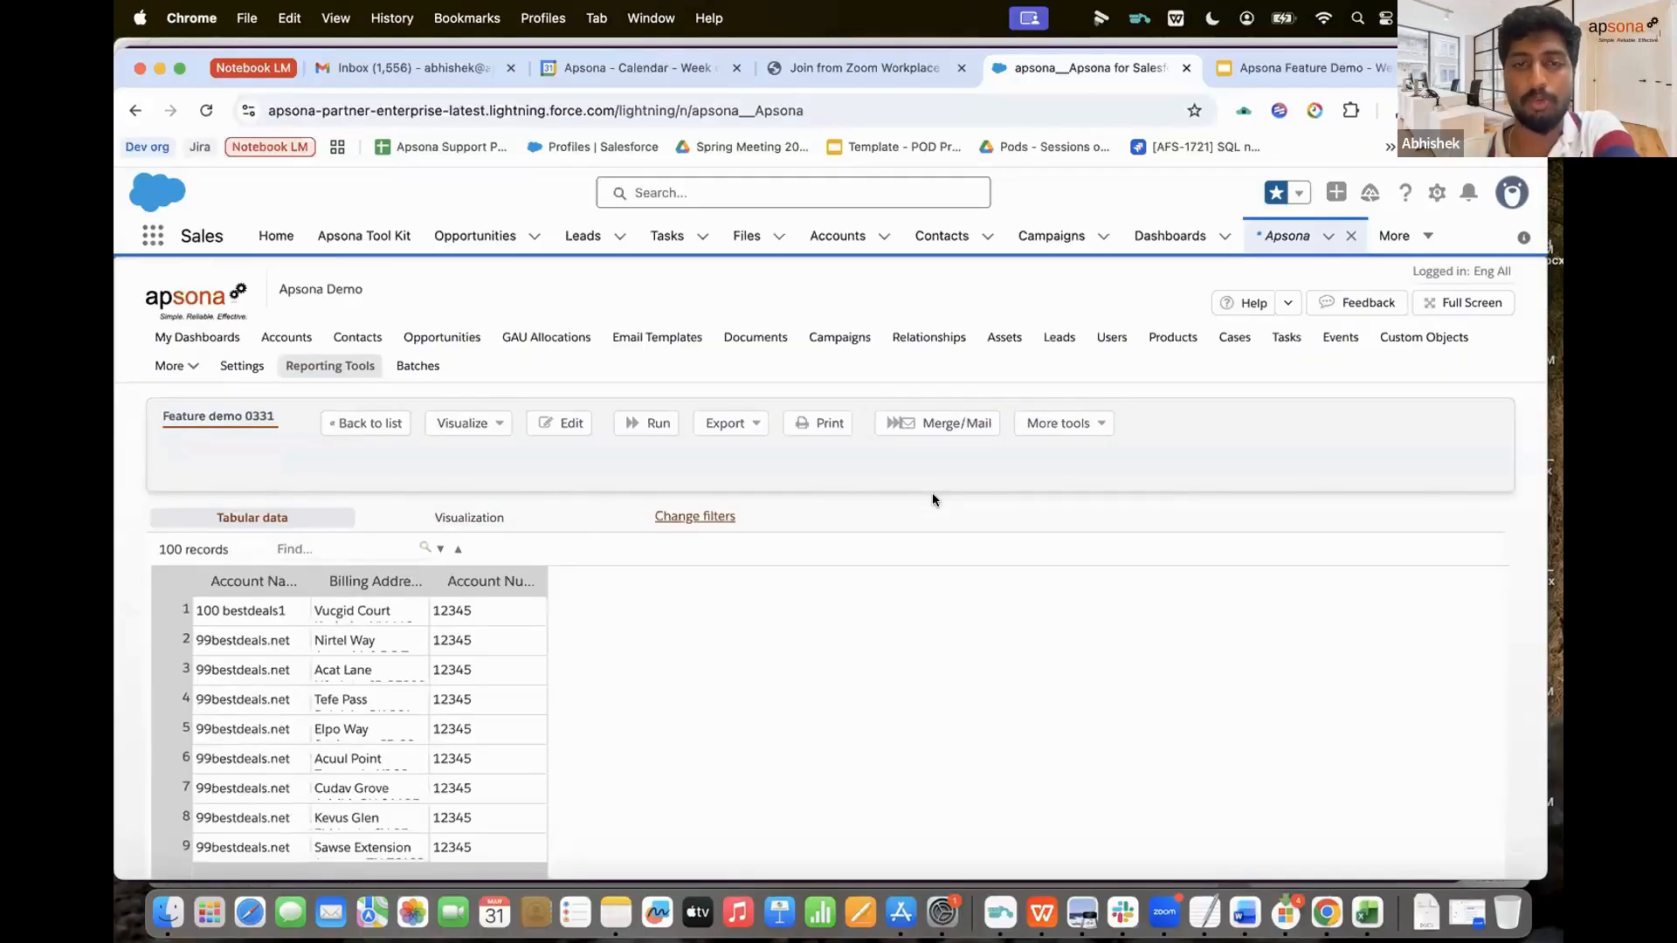
Step: Start a merge for only the first report record, 100 bestdeals1, with the existing action "test Demo 0331"
left_click(967, 423)
left_click(460, 474)
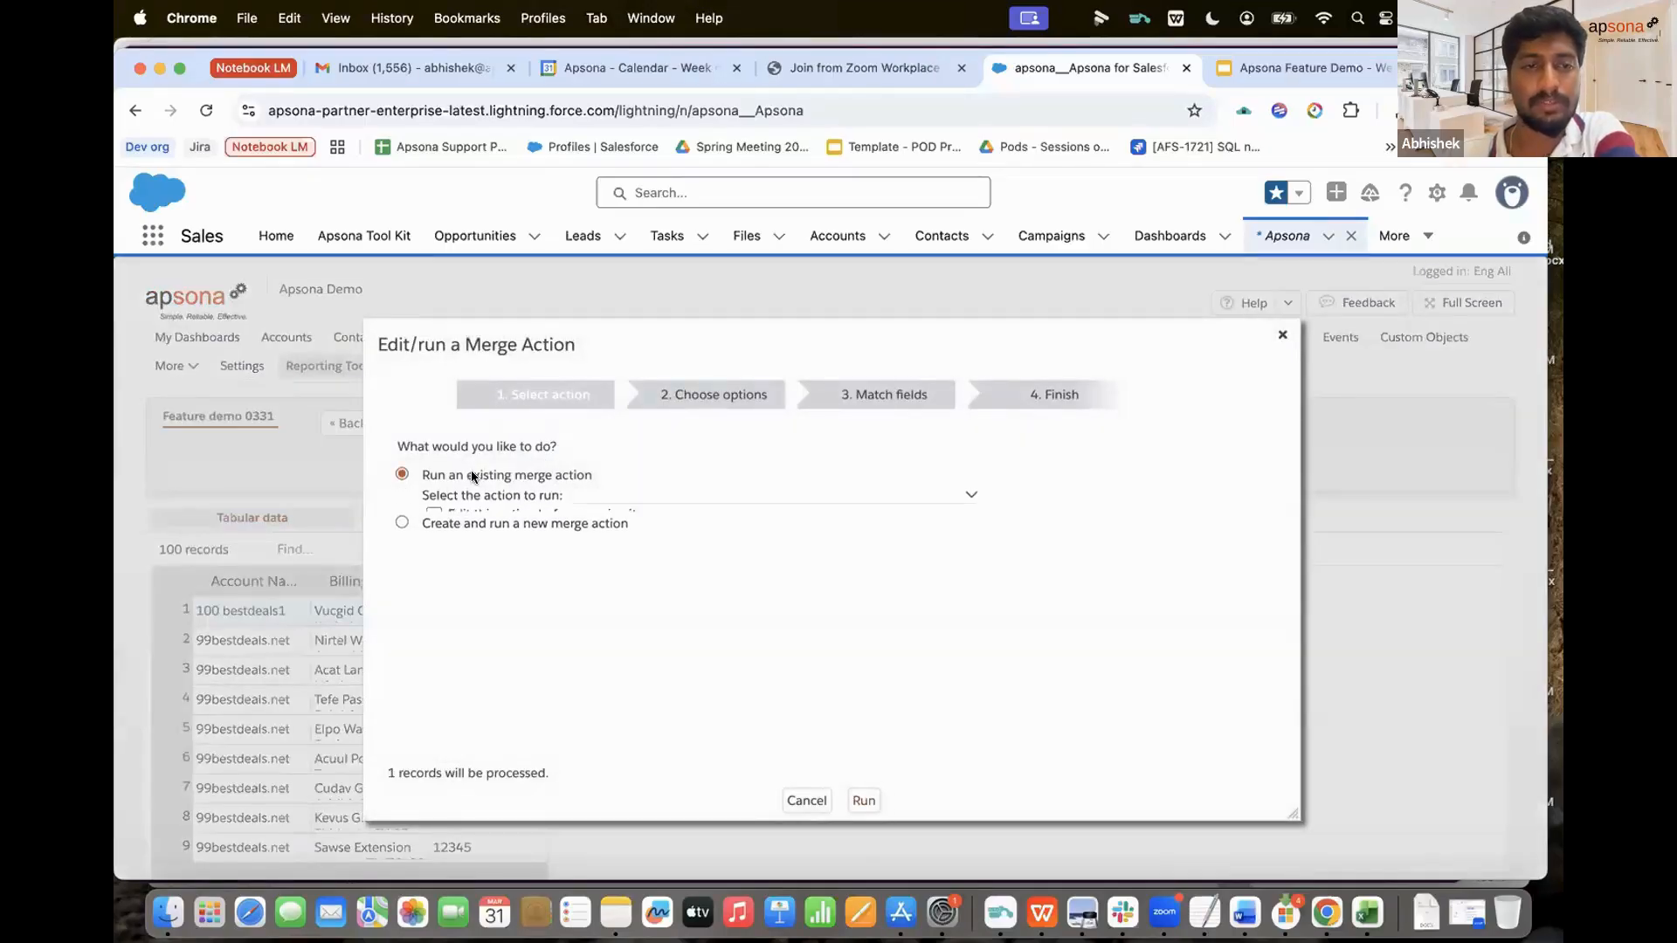
left_click(670, 501)
left_click(647, 546)
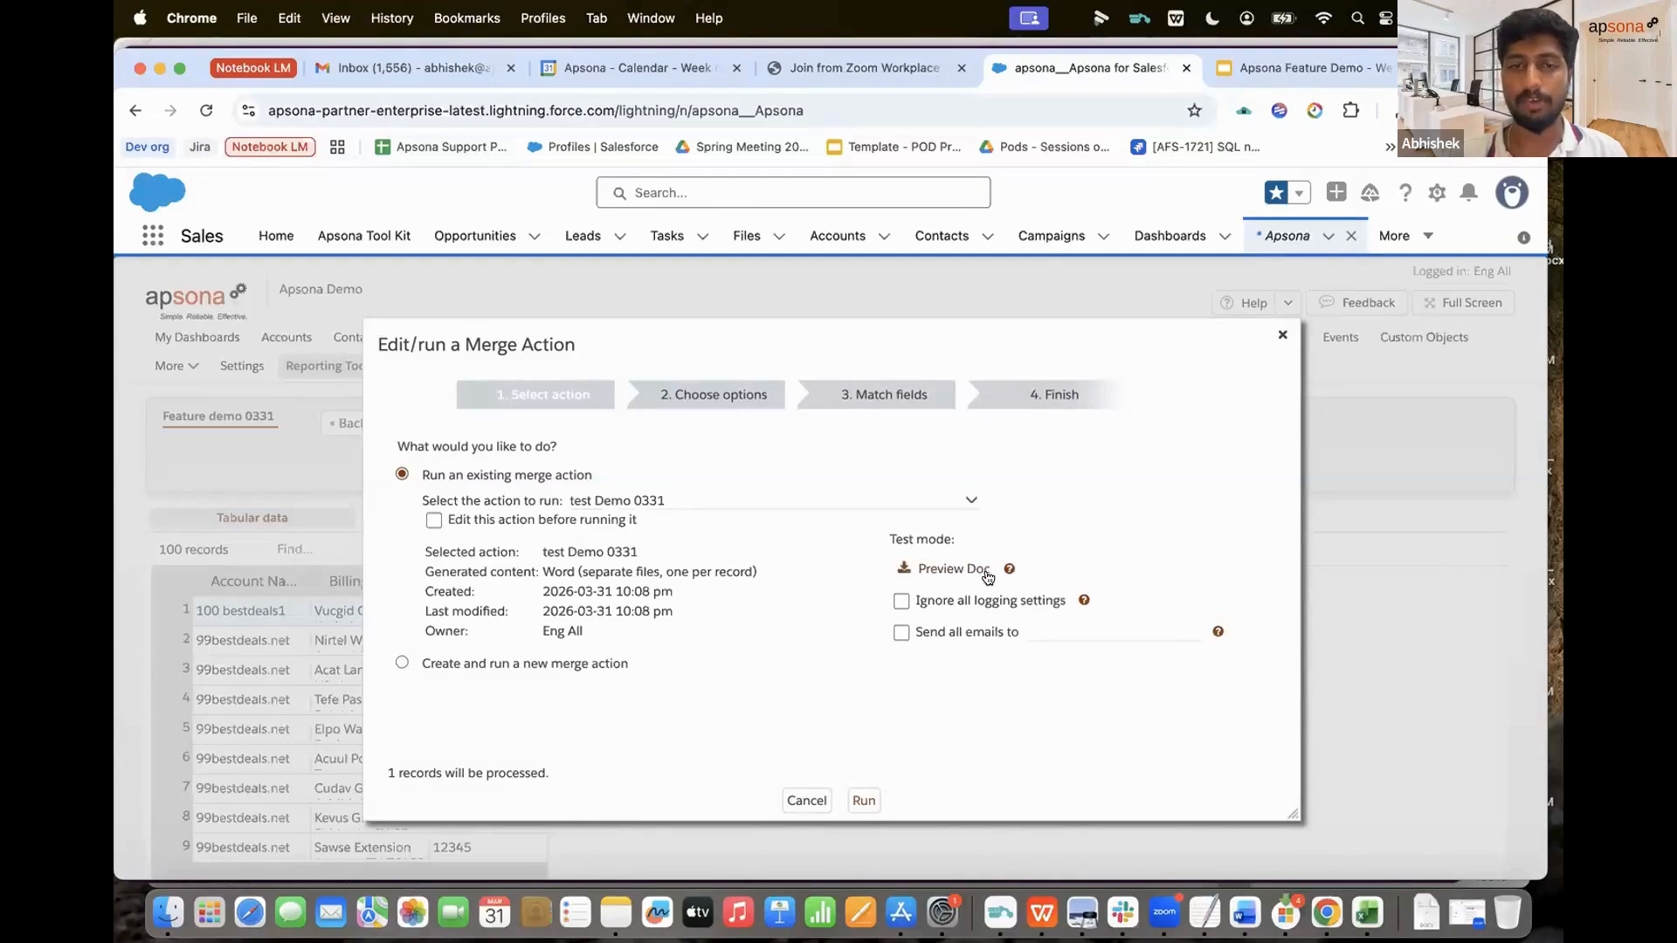
Step: Generate a test-mode preview of the existing merge action and open the newly downloaded document in Microsoft Word
left_click(953, 570)
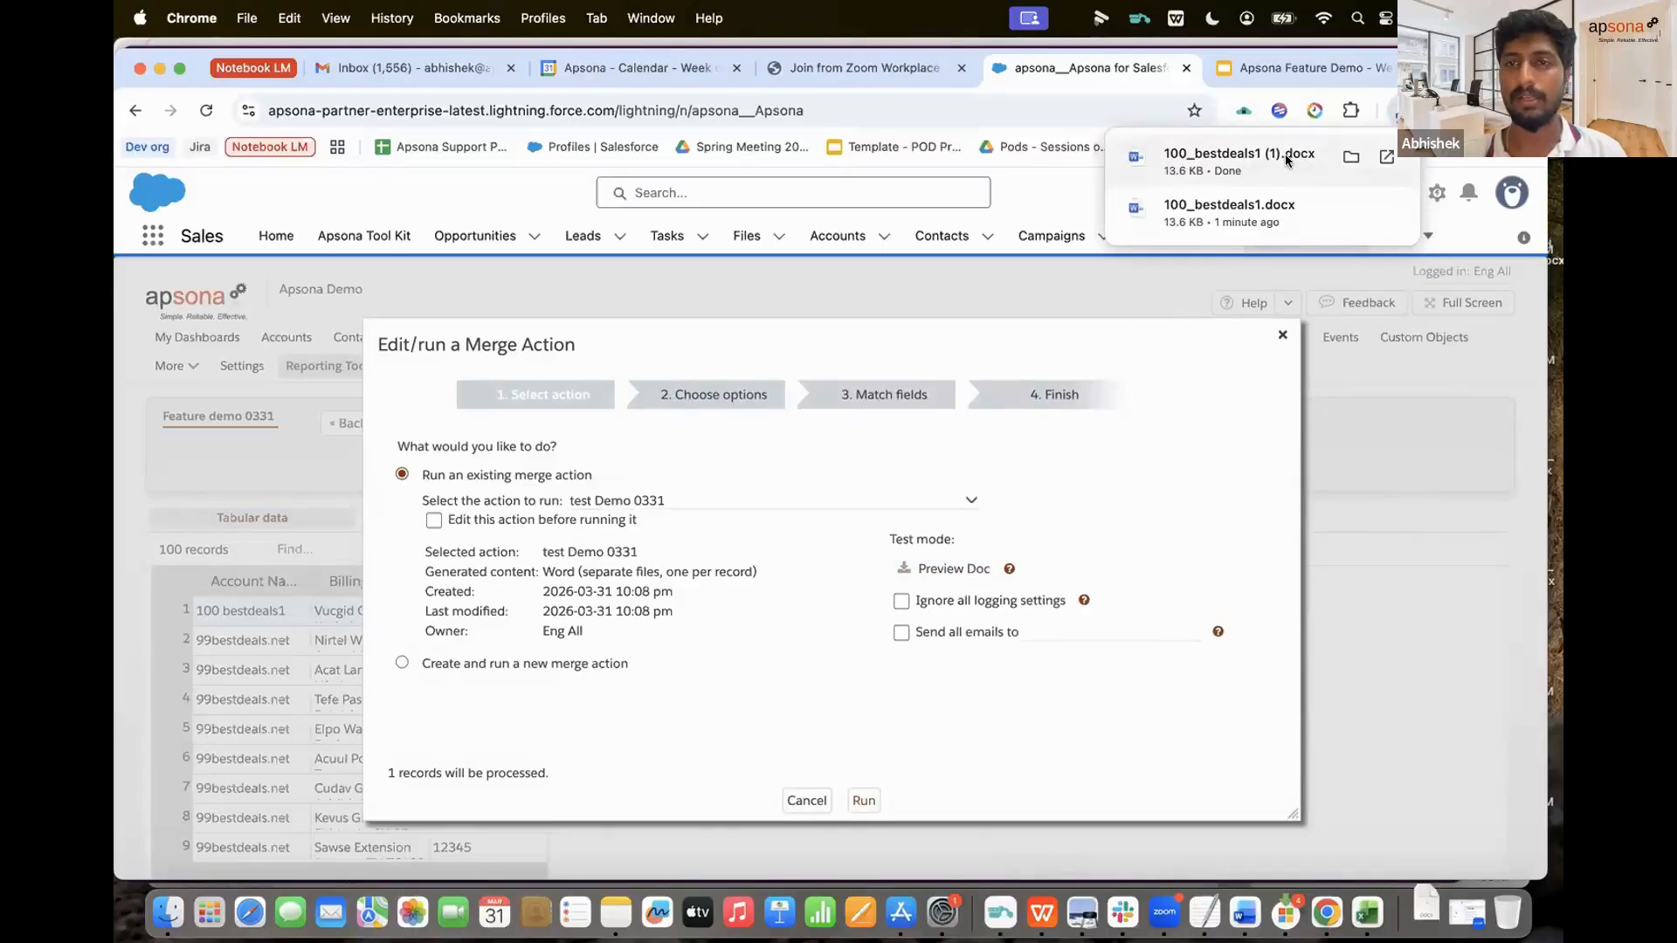
left_click(1349, 156)
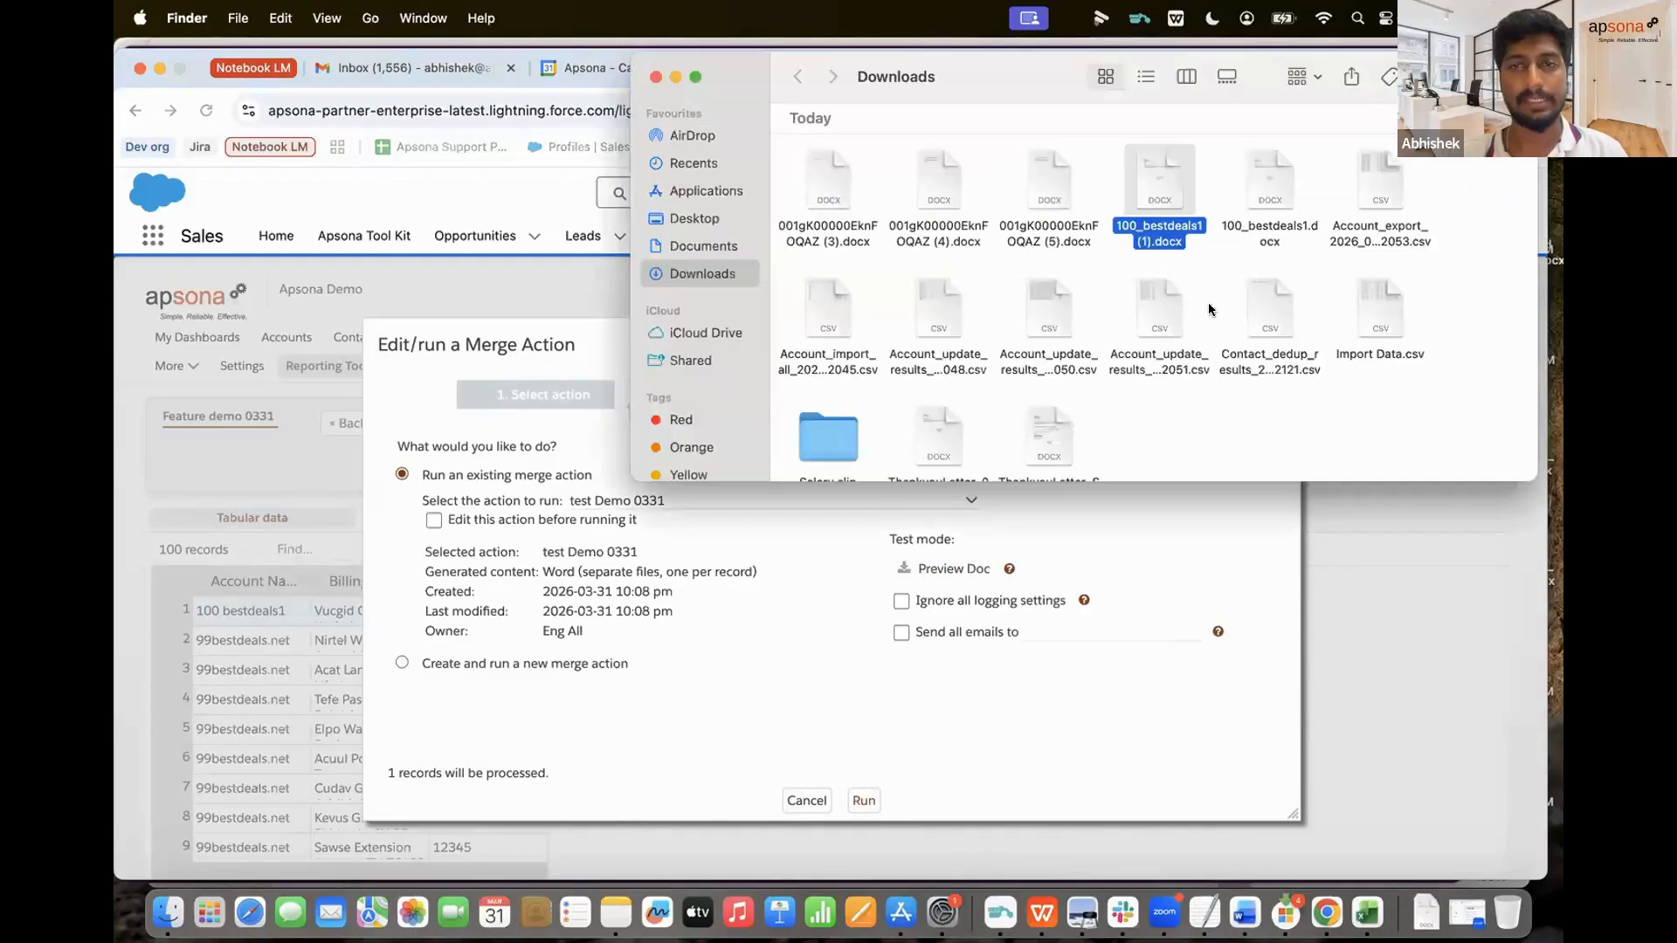
right_click(1172, 182)
mouse_move(1222, 218)
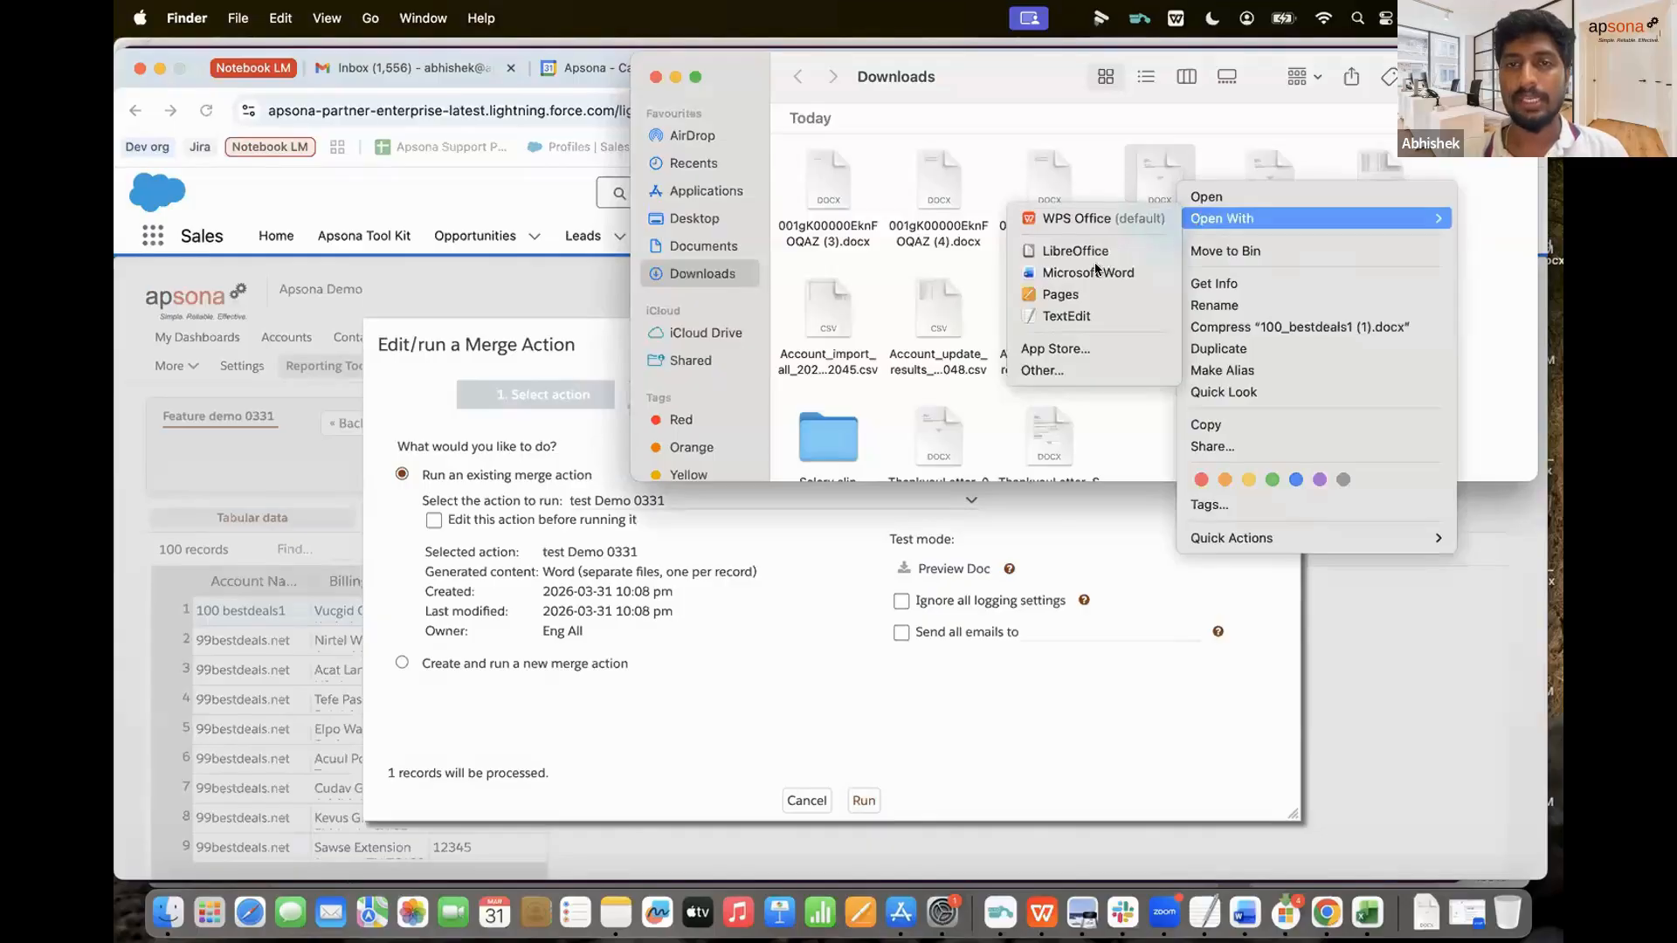
left_click(1094, 272)
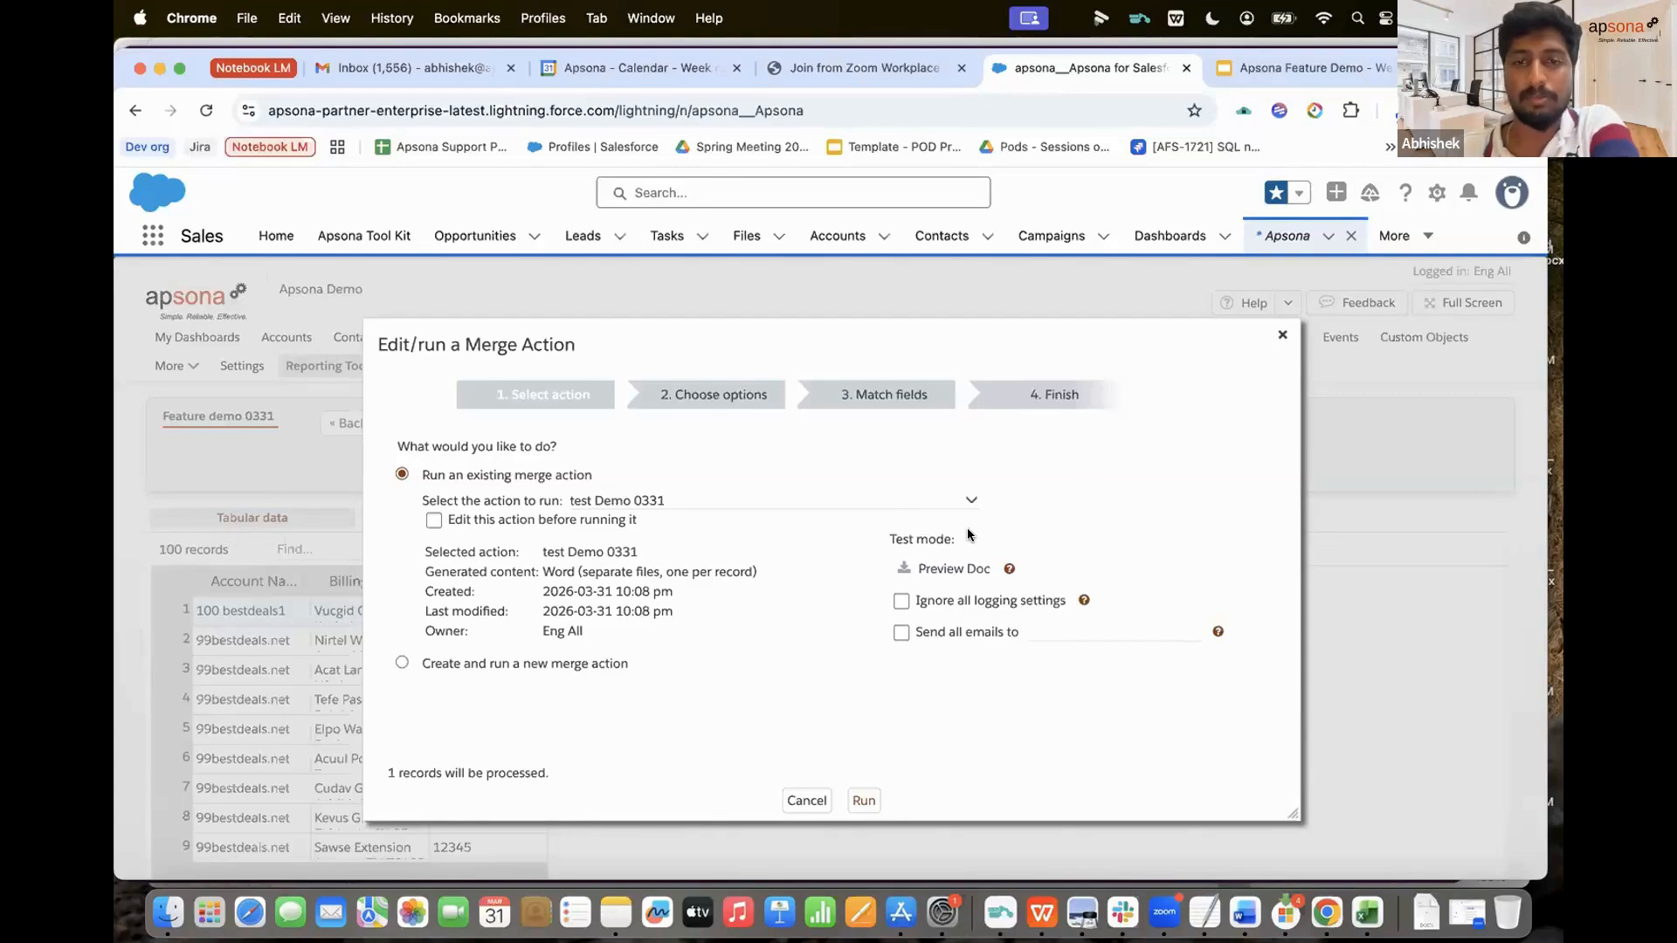
Step: Close the merge dialog without running it and present the slide "How to Create a New Folder in Apsona Document Object", ending the slideshow after viewing
left_click(797, 802)
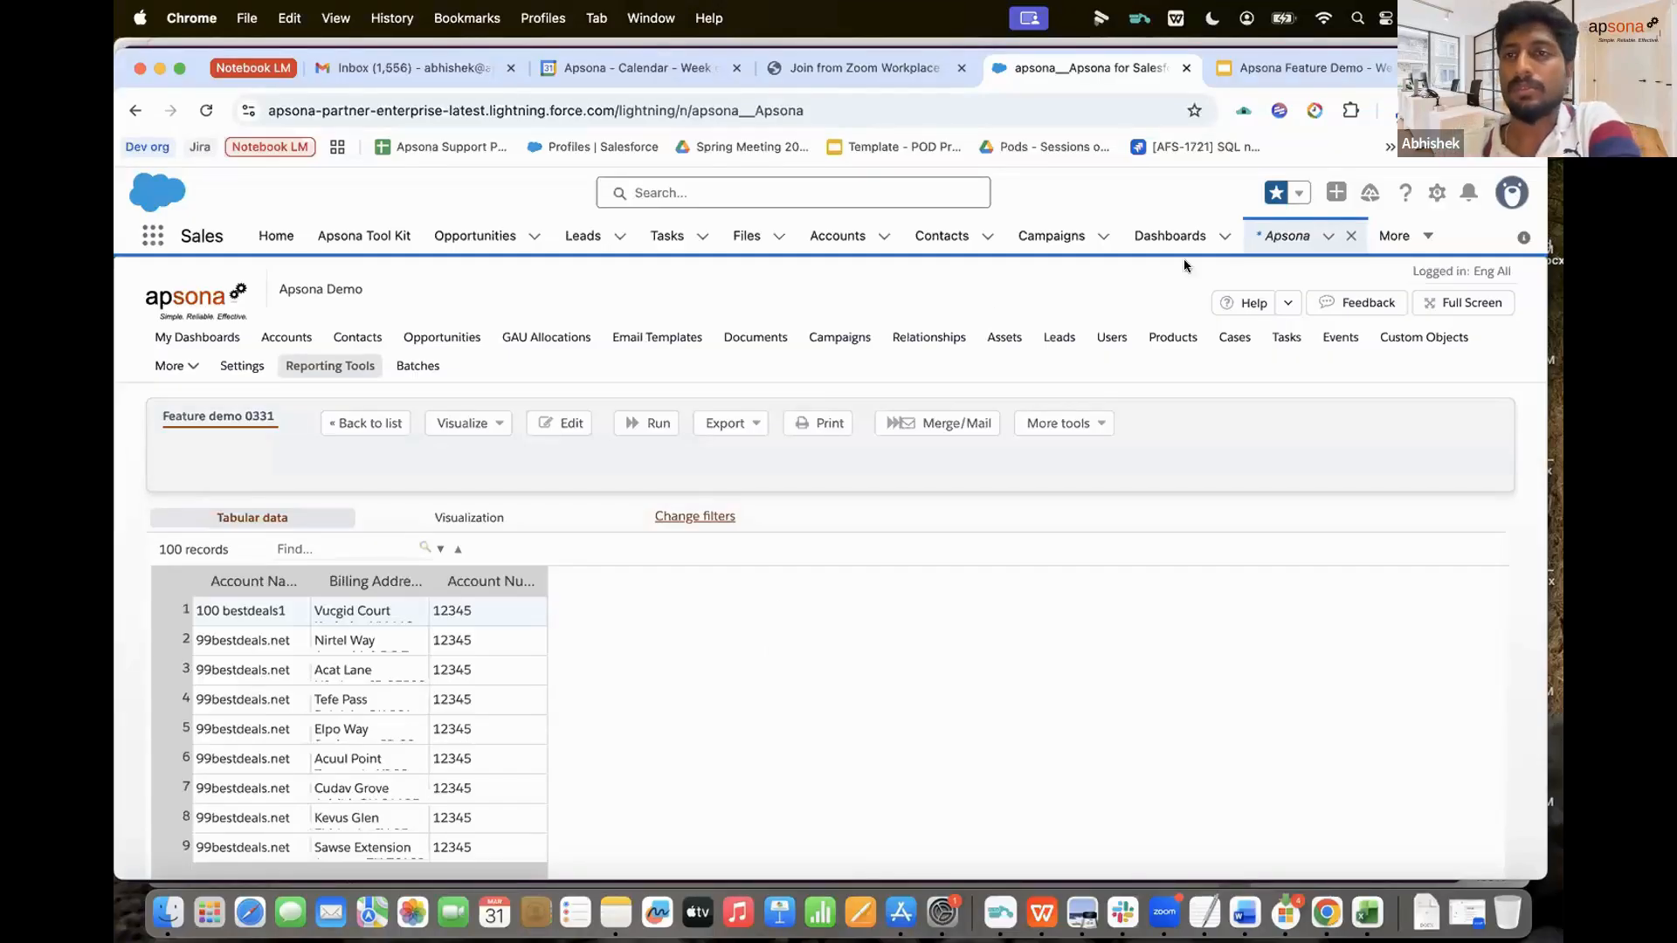
left_click(1276, 68)
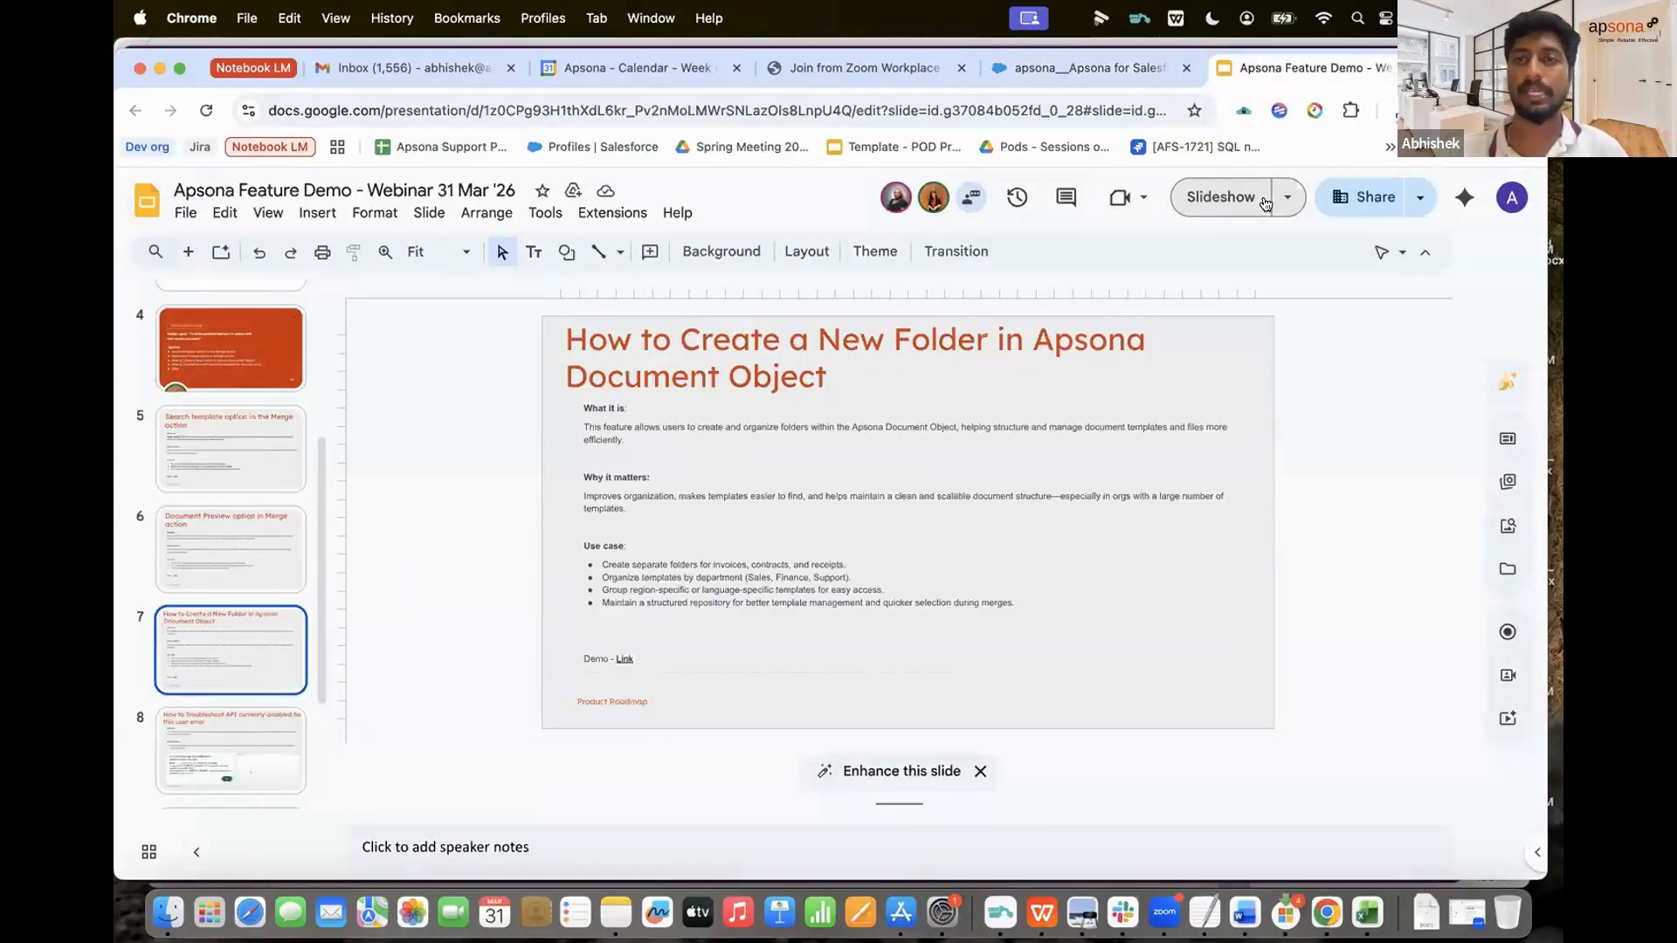
left_click(1220, 198)
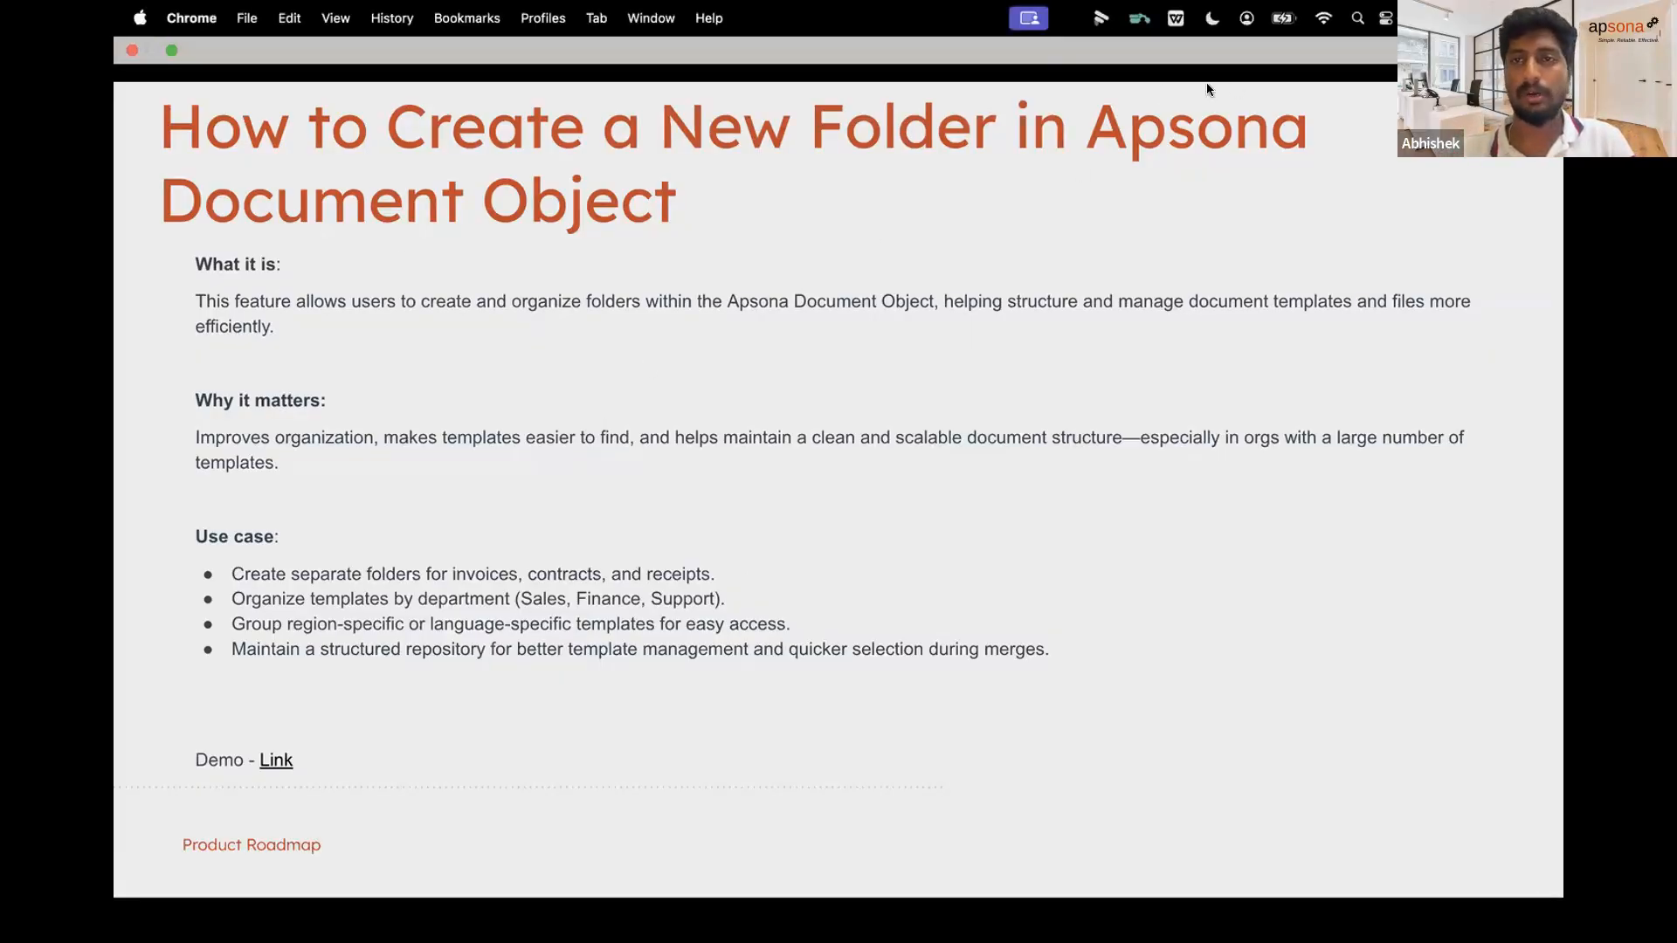
key("Right")
key("Escape")
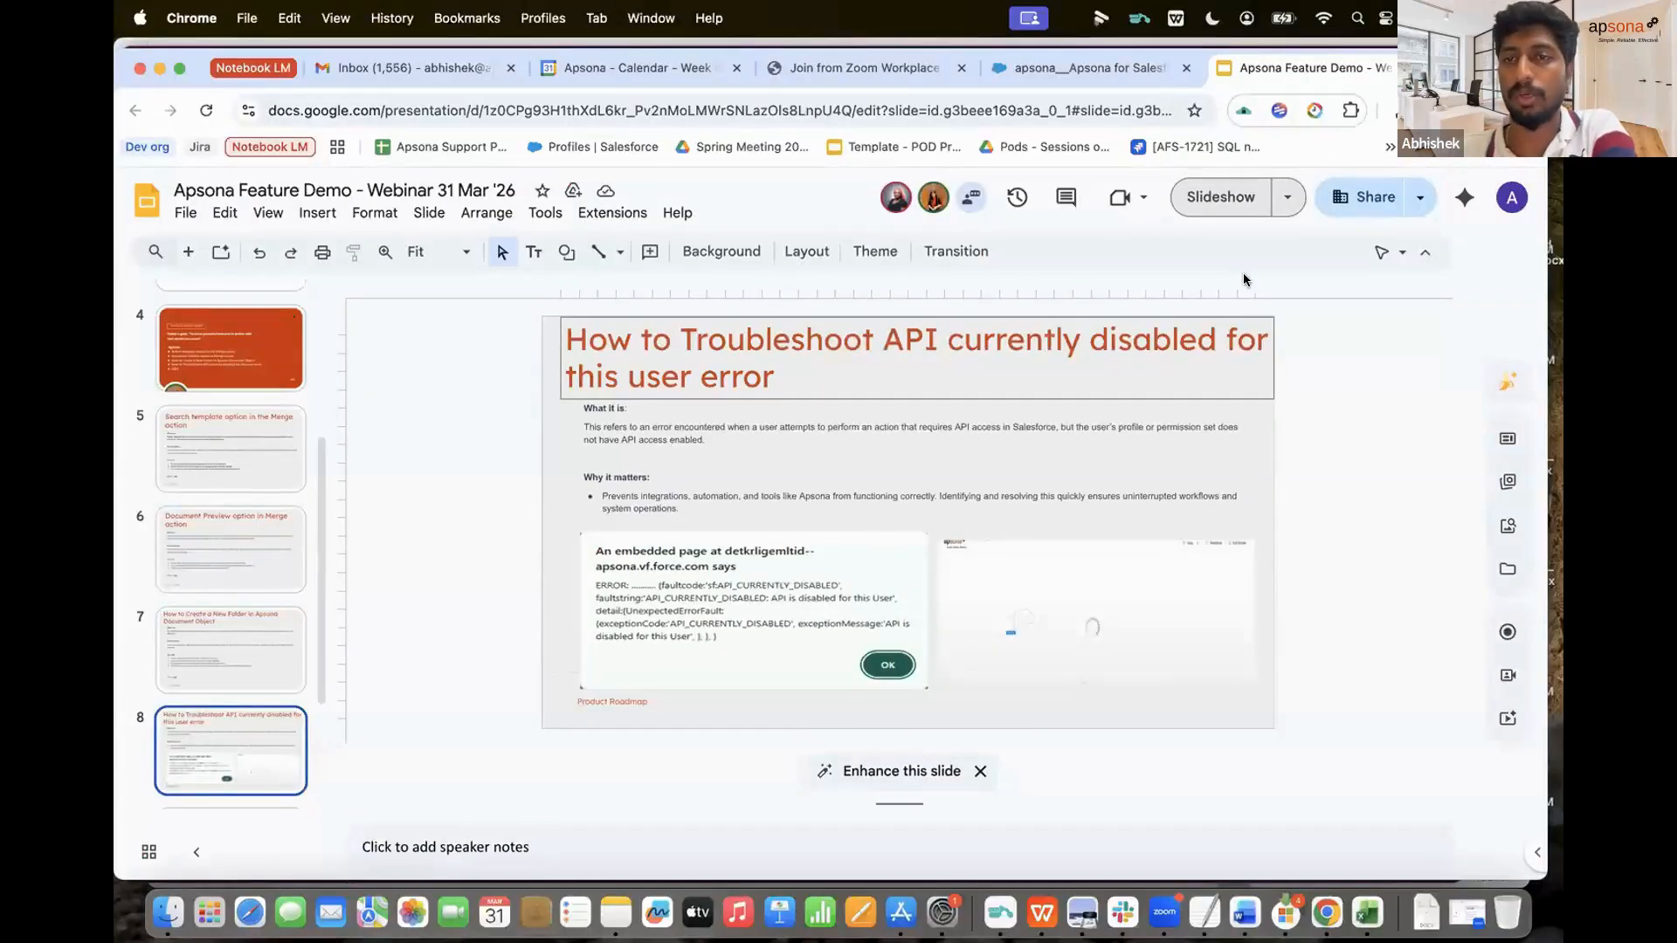
Step: Return to the Apsona page in Salesforce and switch the org to Salesforce Classic
left_click(1070, 67)
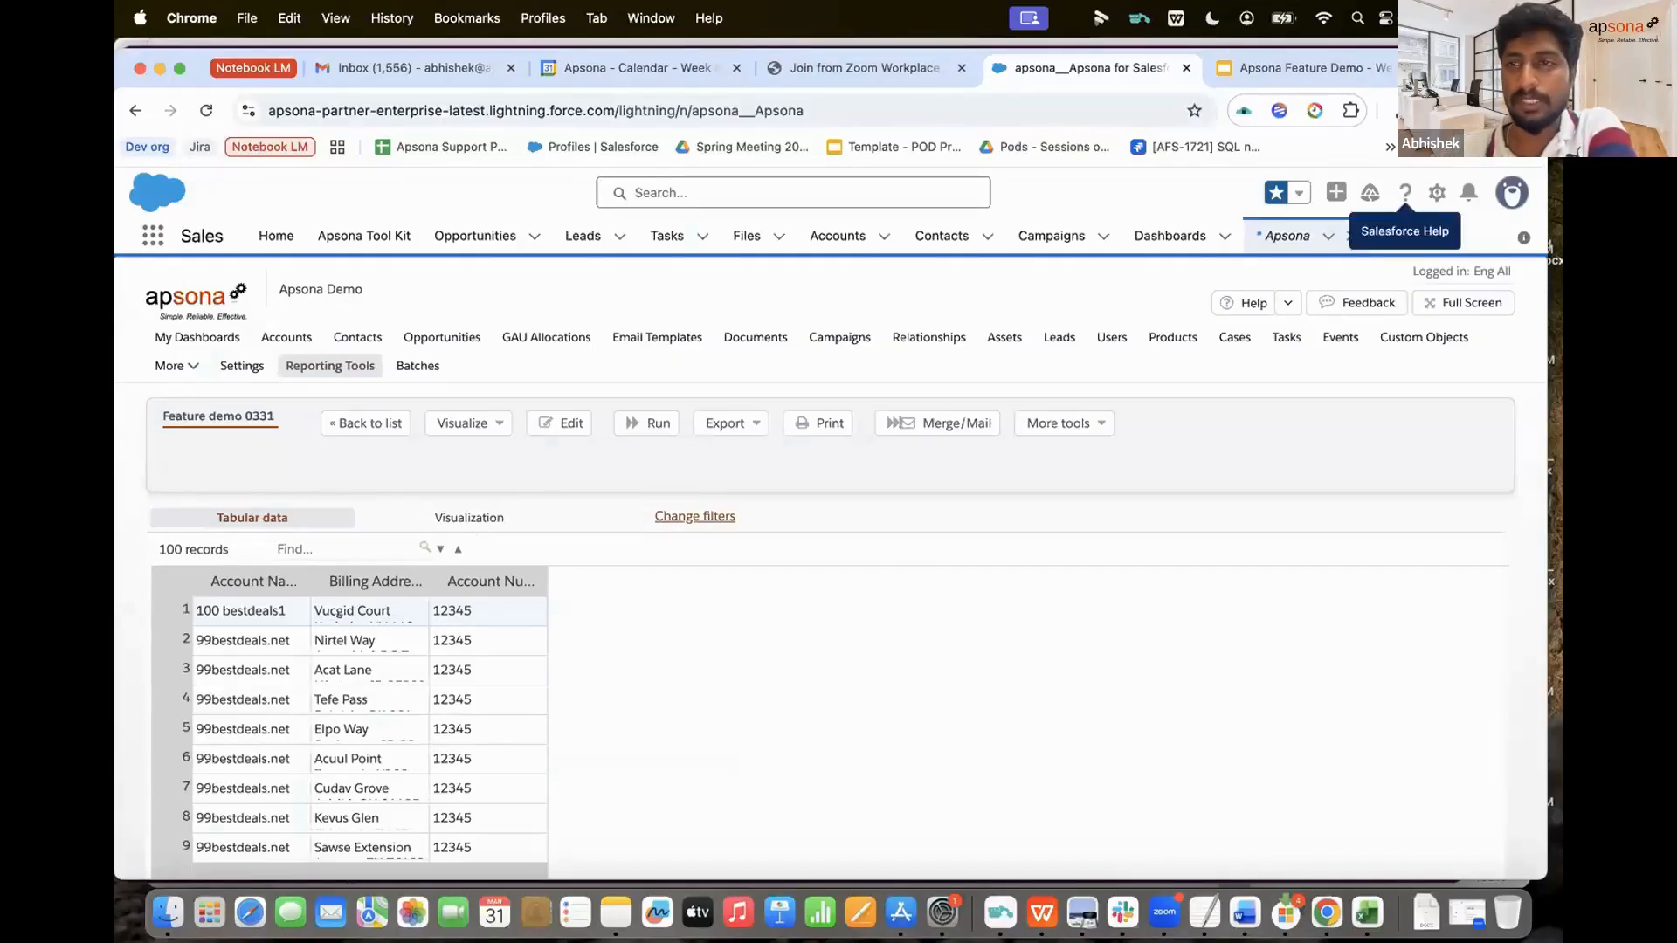
left_click(1510, 191)
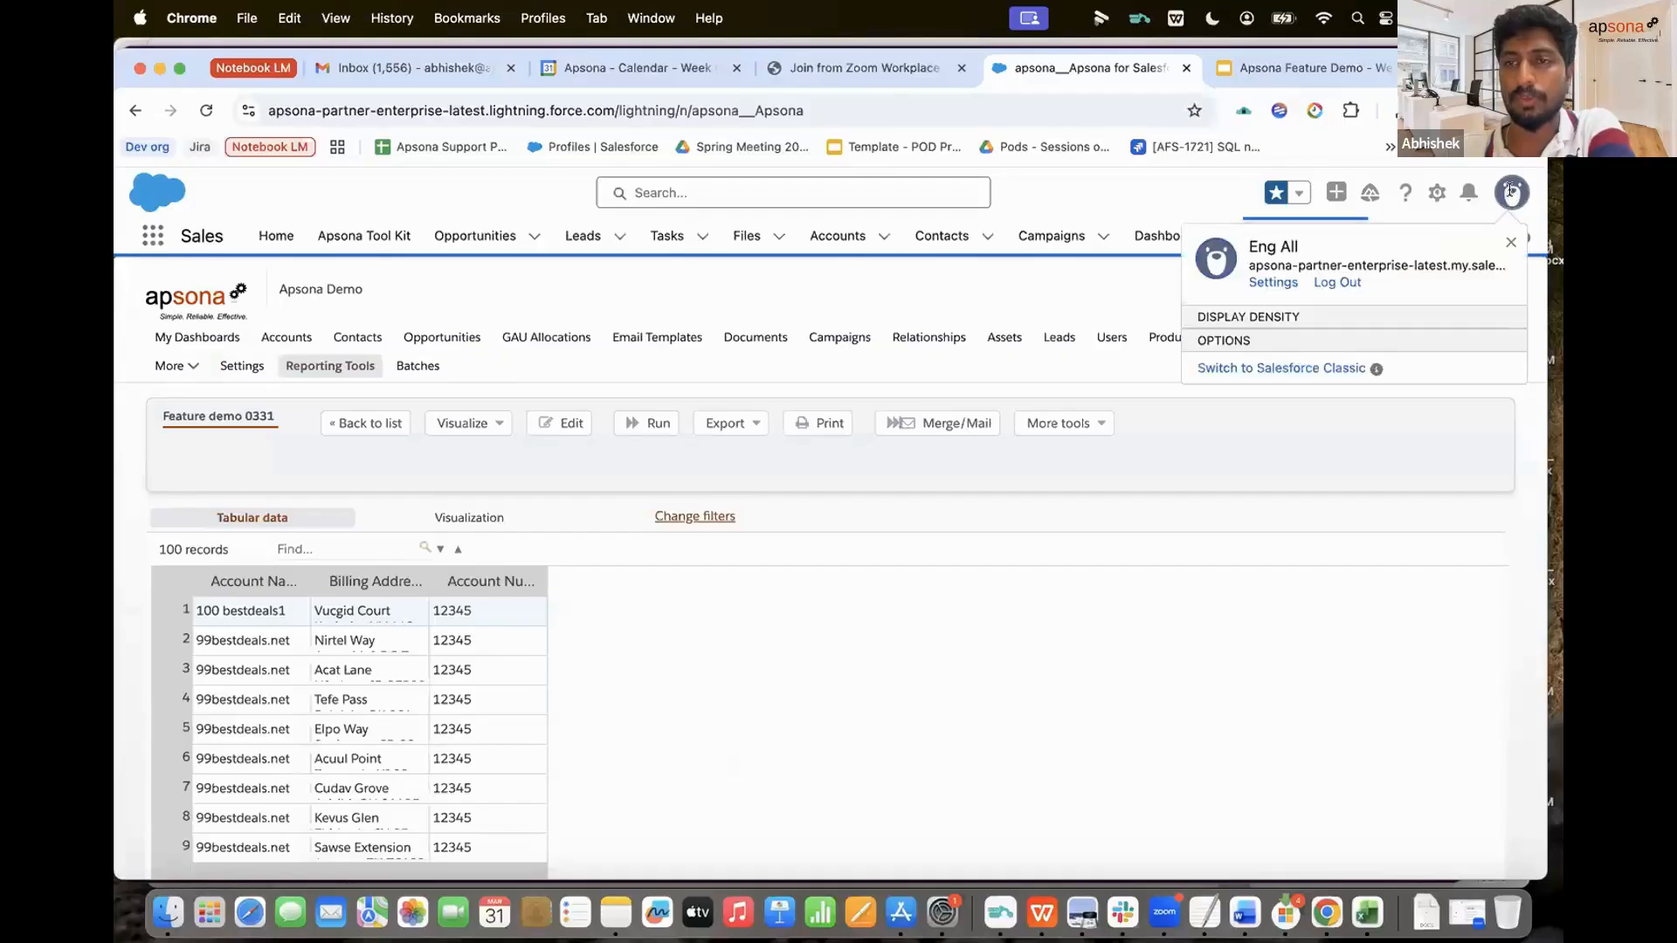
left_click(1249, 450)
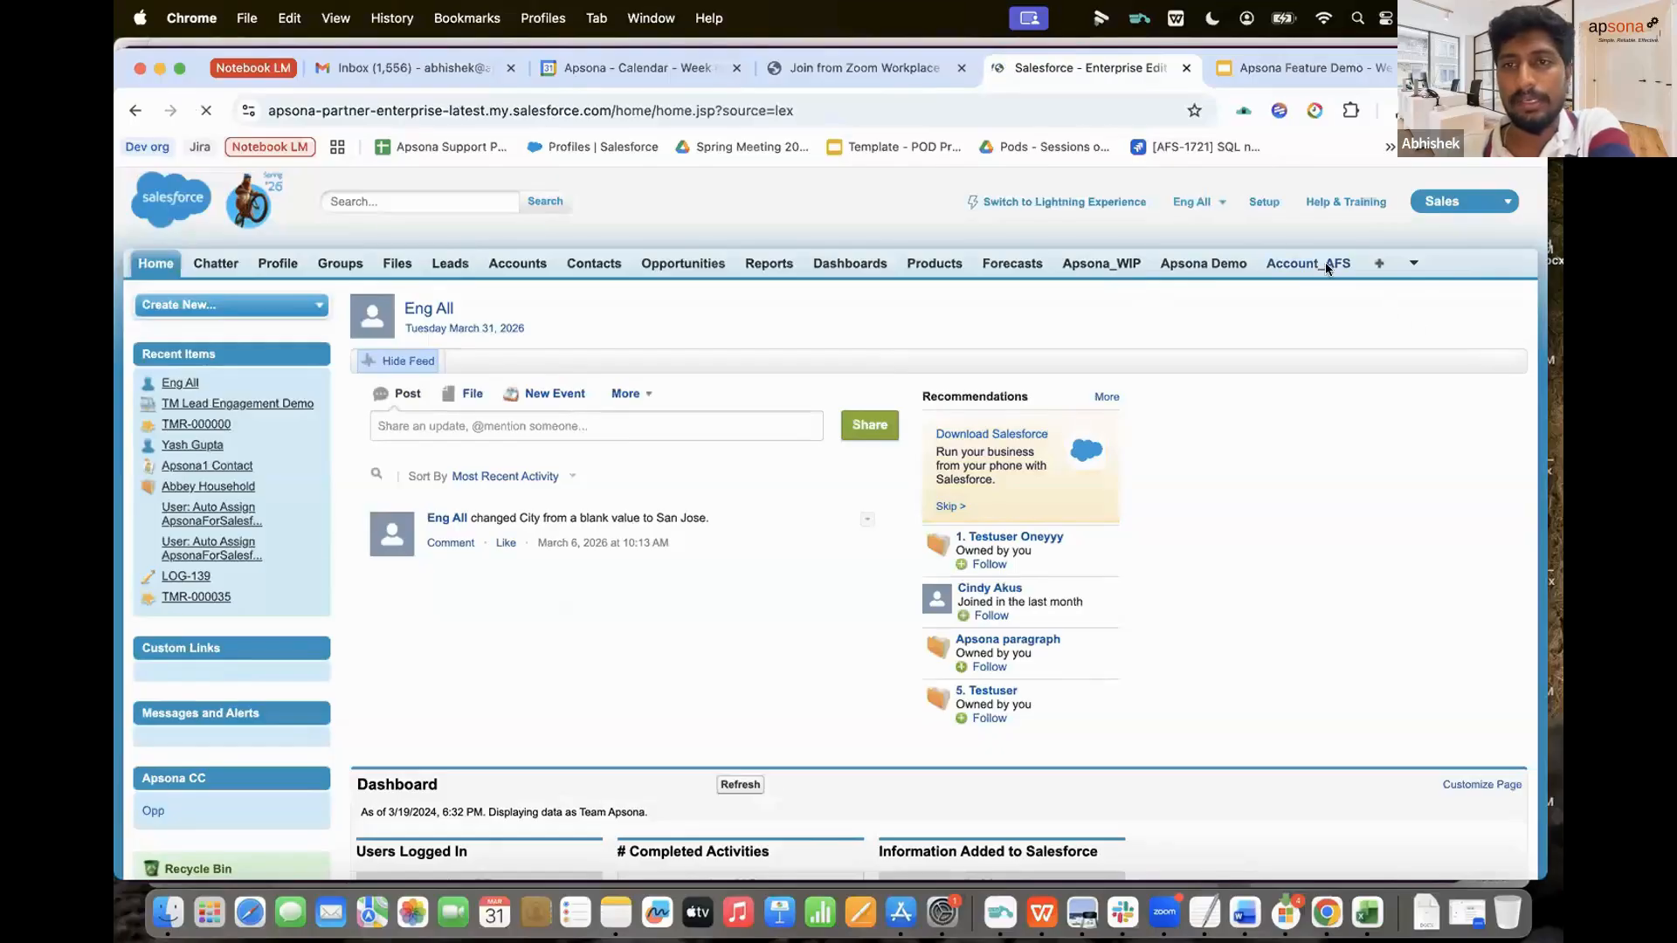
Step: Find Documents in the list of all Salesforce tabs and open its home page
left_click(1372, 262)
scroll(605, 660, "down", 5)
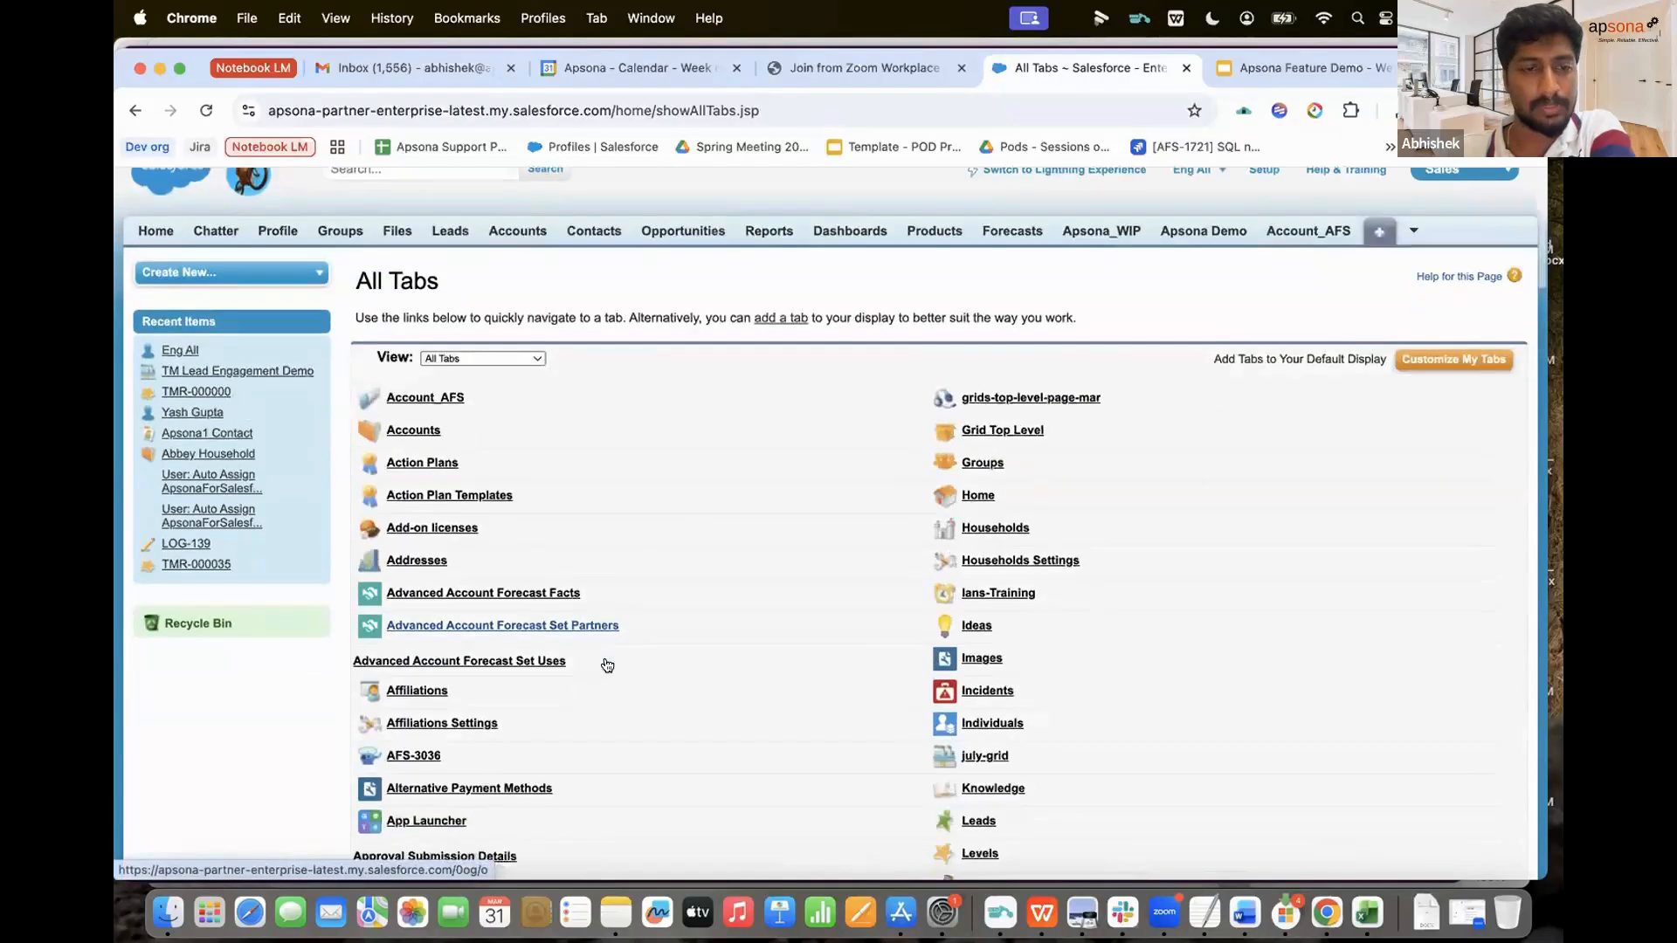
scroll(606, 662, "down", 20)
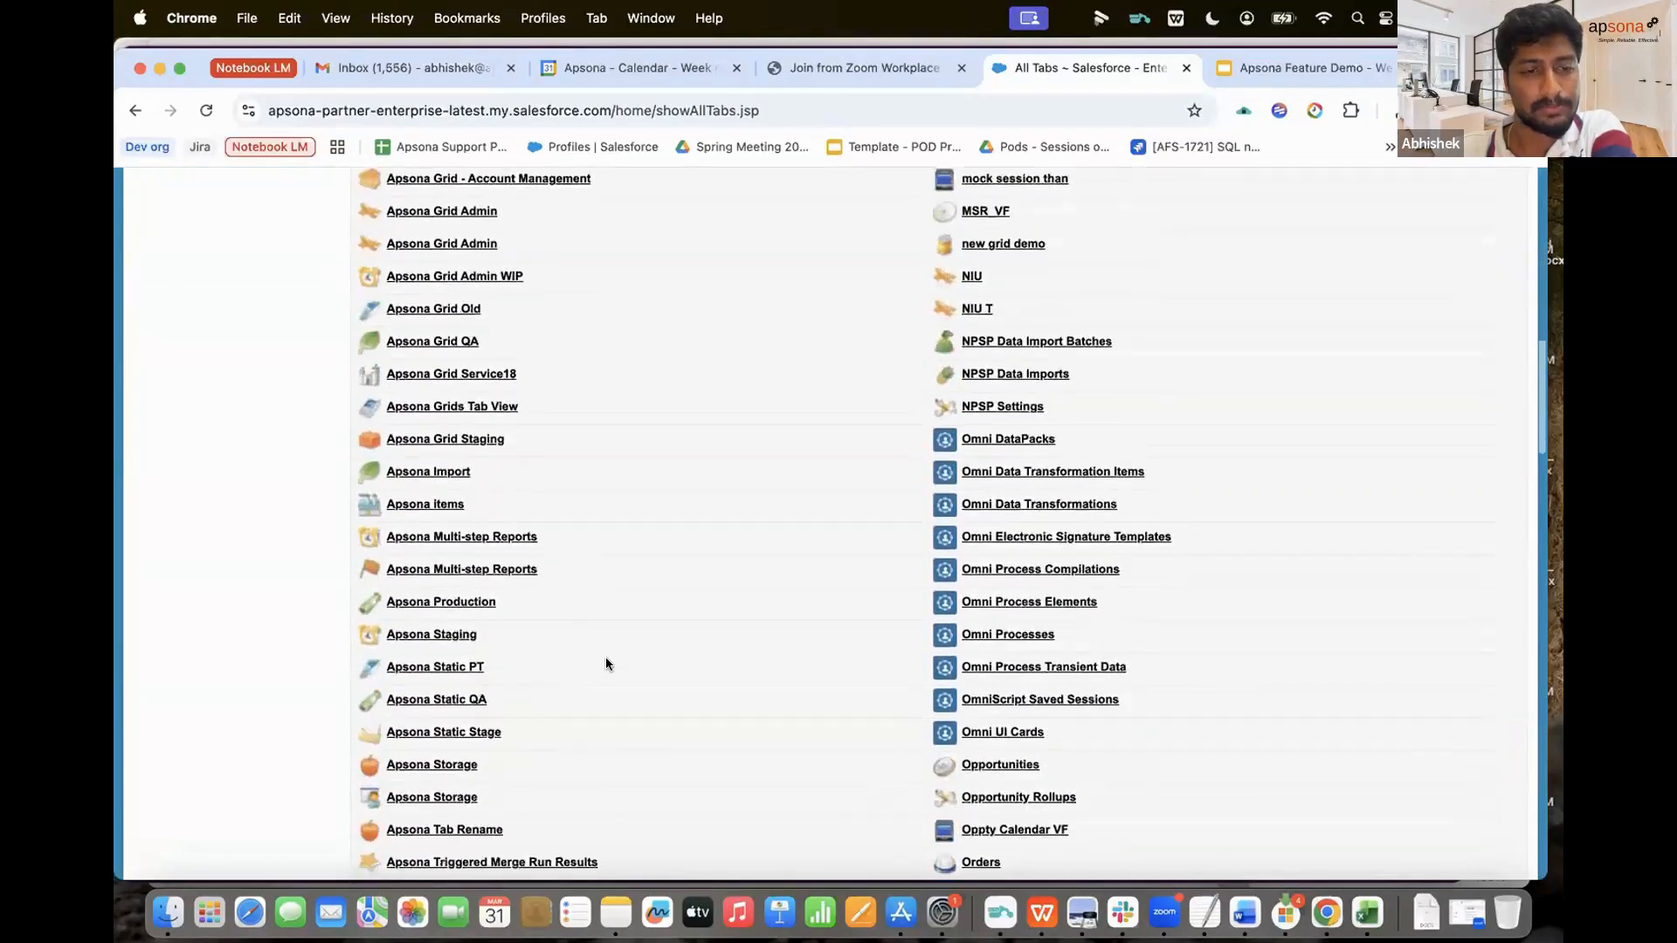
scroll(606, 664, "down", 17)
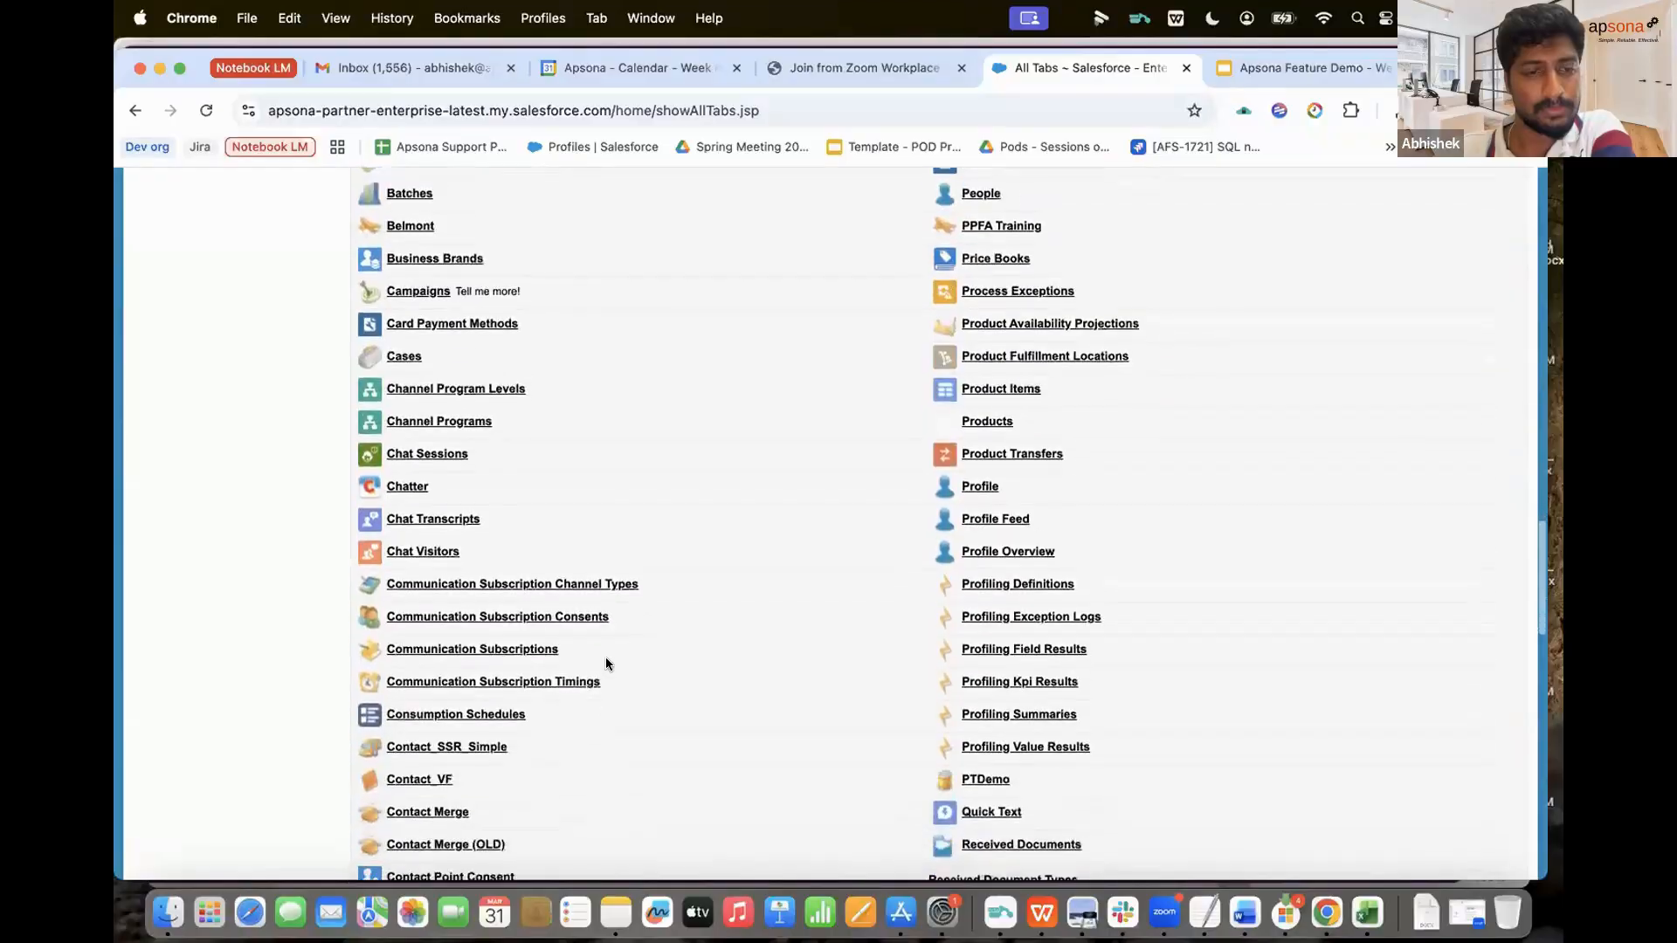
scroll(606, 663, "down", 8)
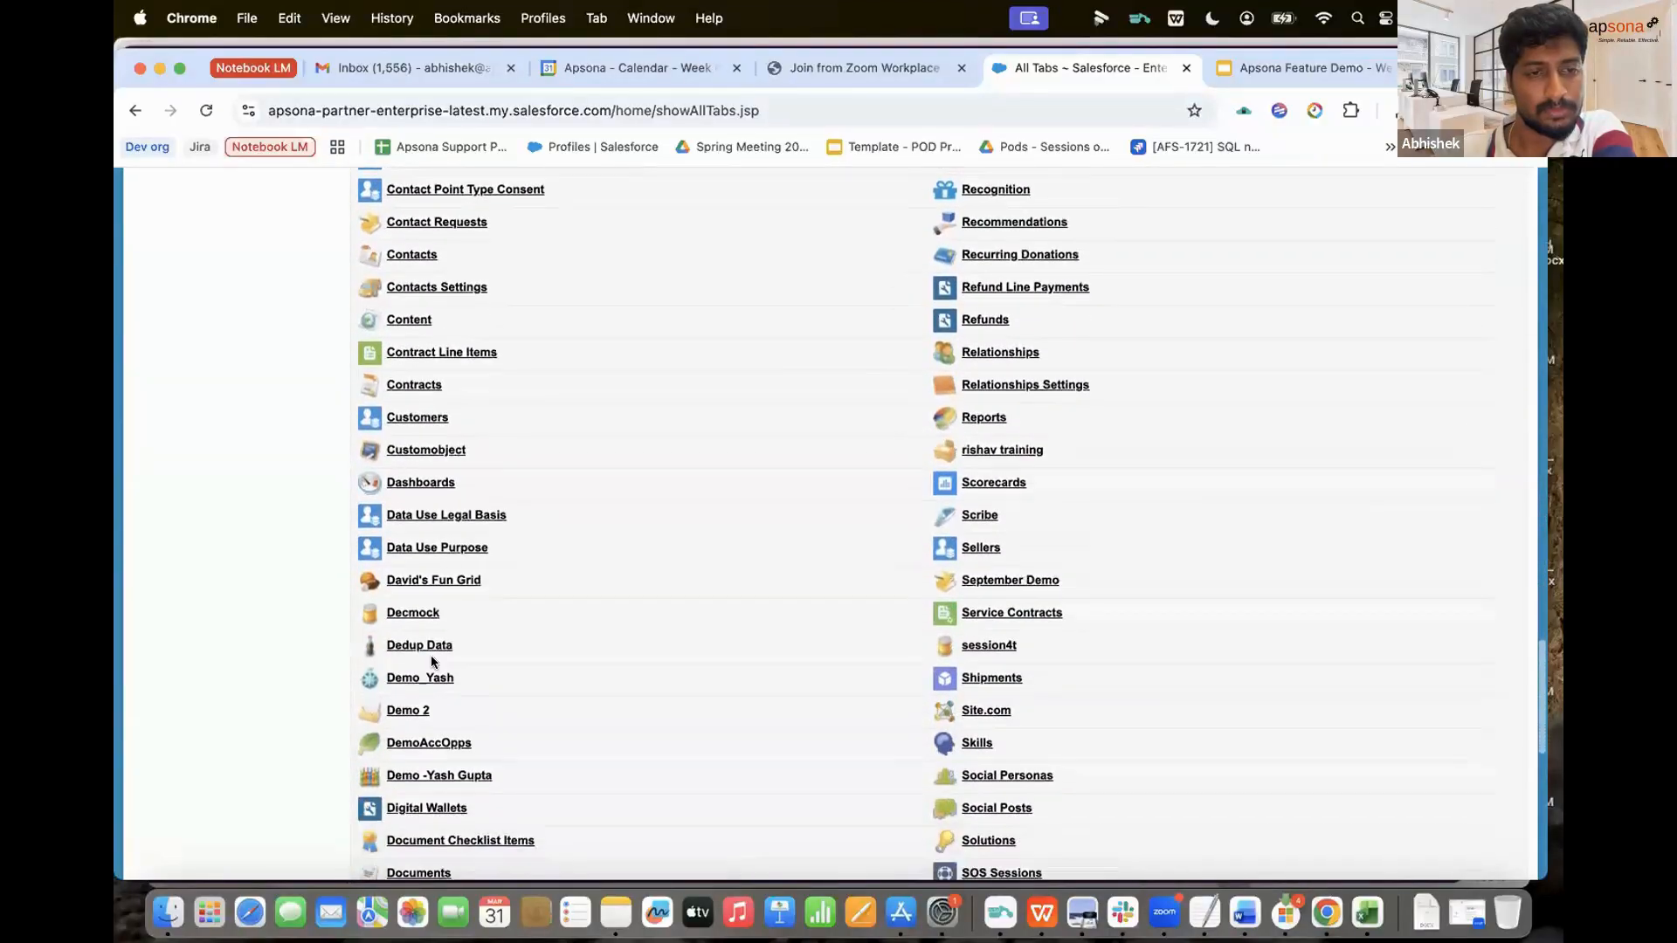
scroll(430, 521, "down", 1)
scroll(432, 546, "down", 2)
left_click(417, 729)
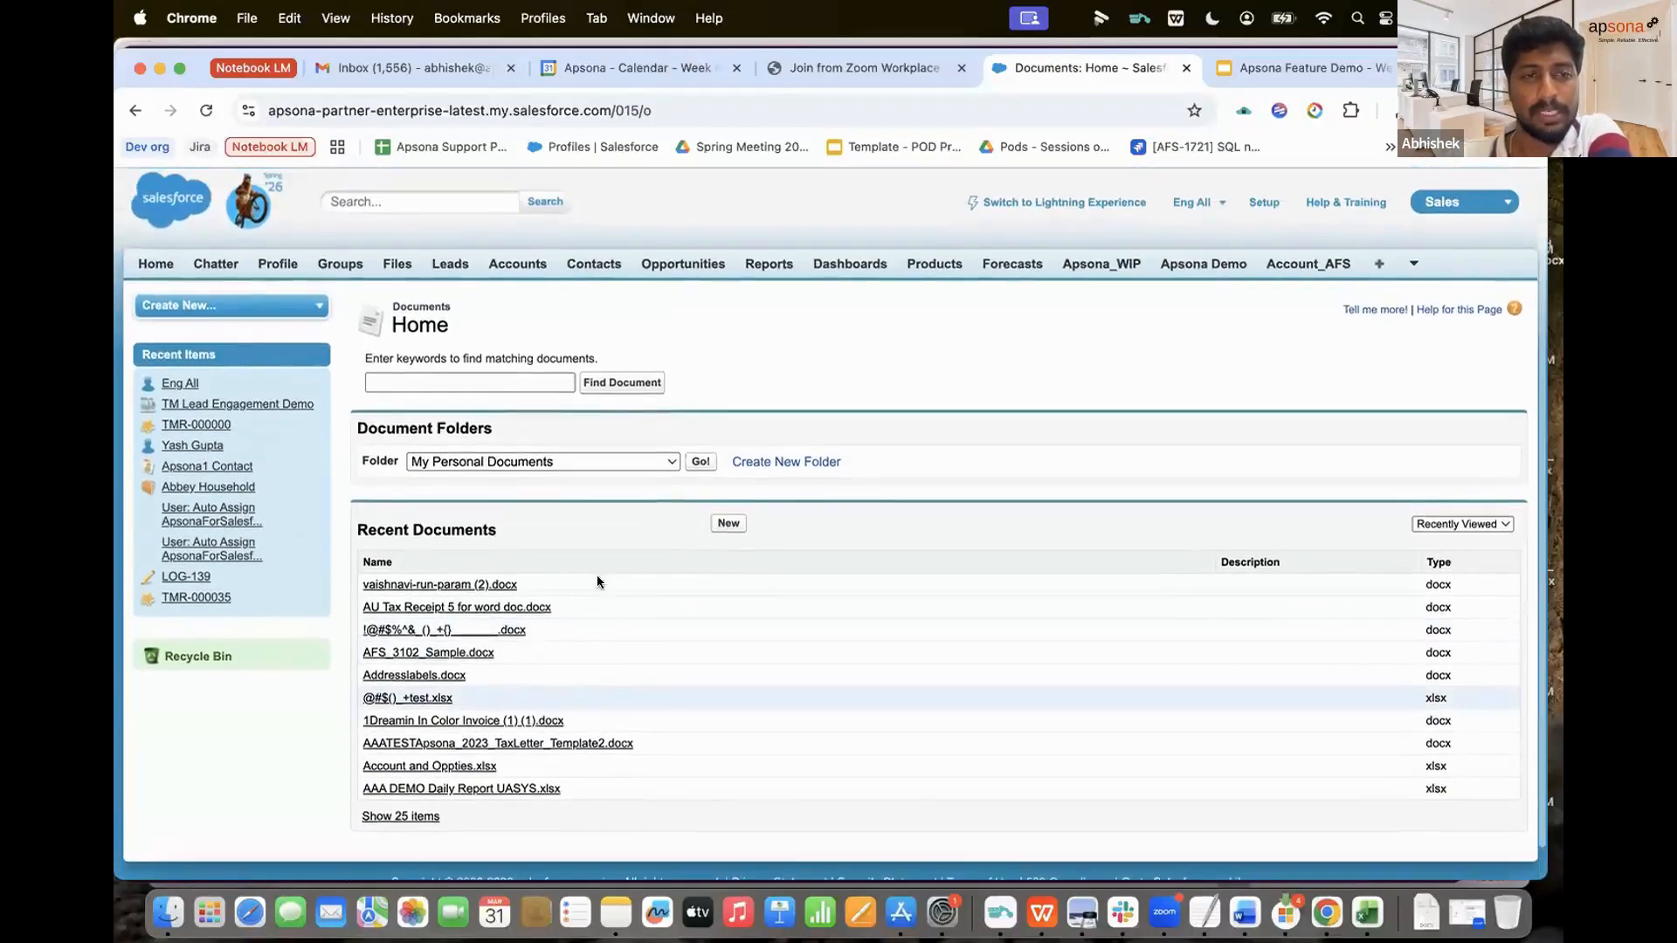
Step: Check the existing document folders, start a new folder and label it "Apsona feature demo", using the automatically filled unique name
left_click(659, 454)
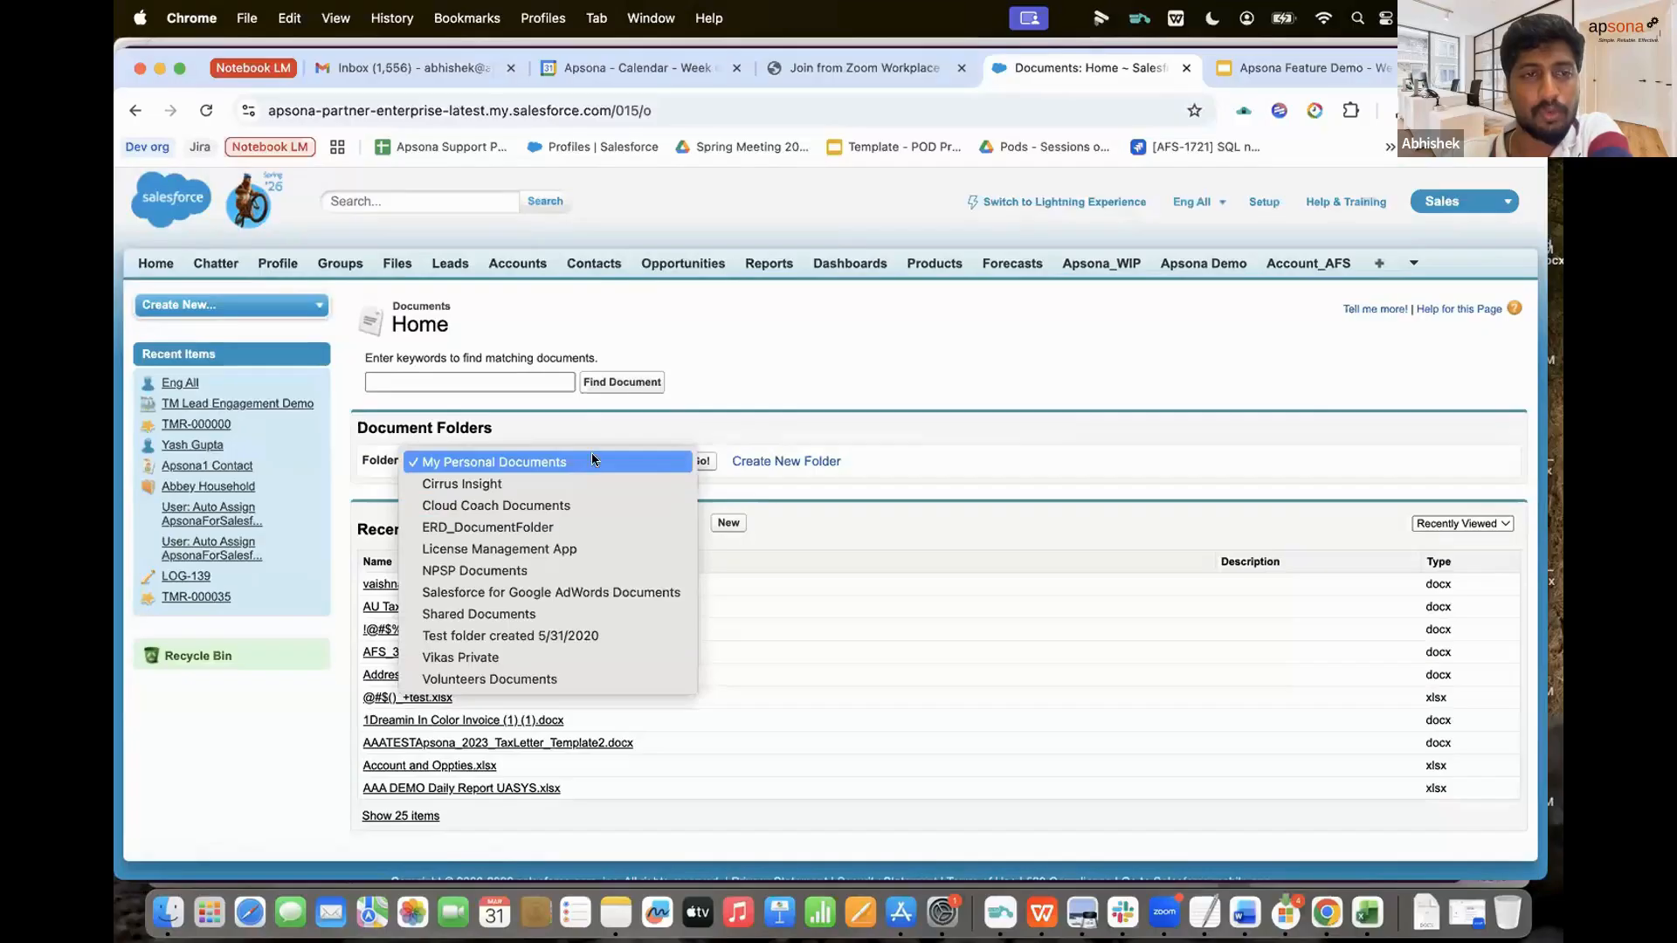
left_click(784, 423)
left_click(794, 463)
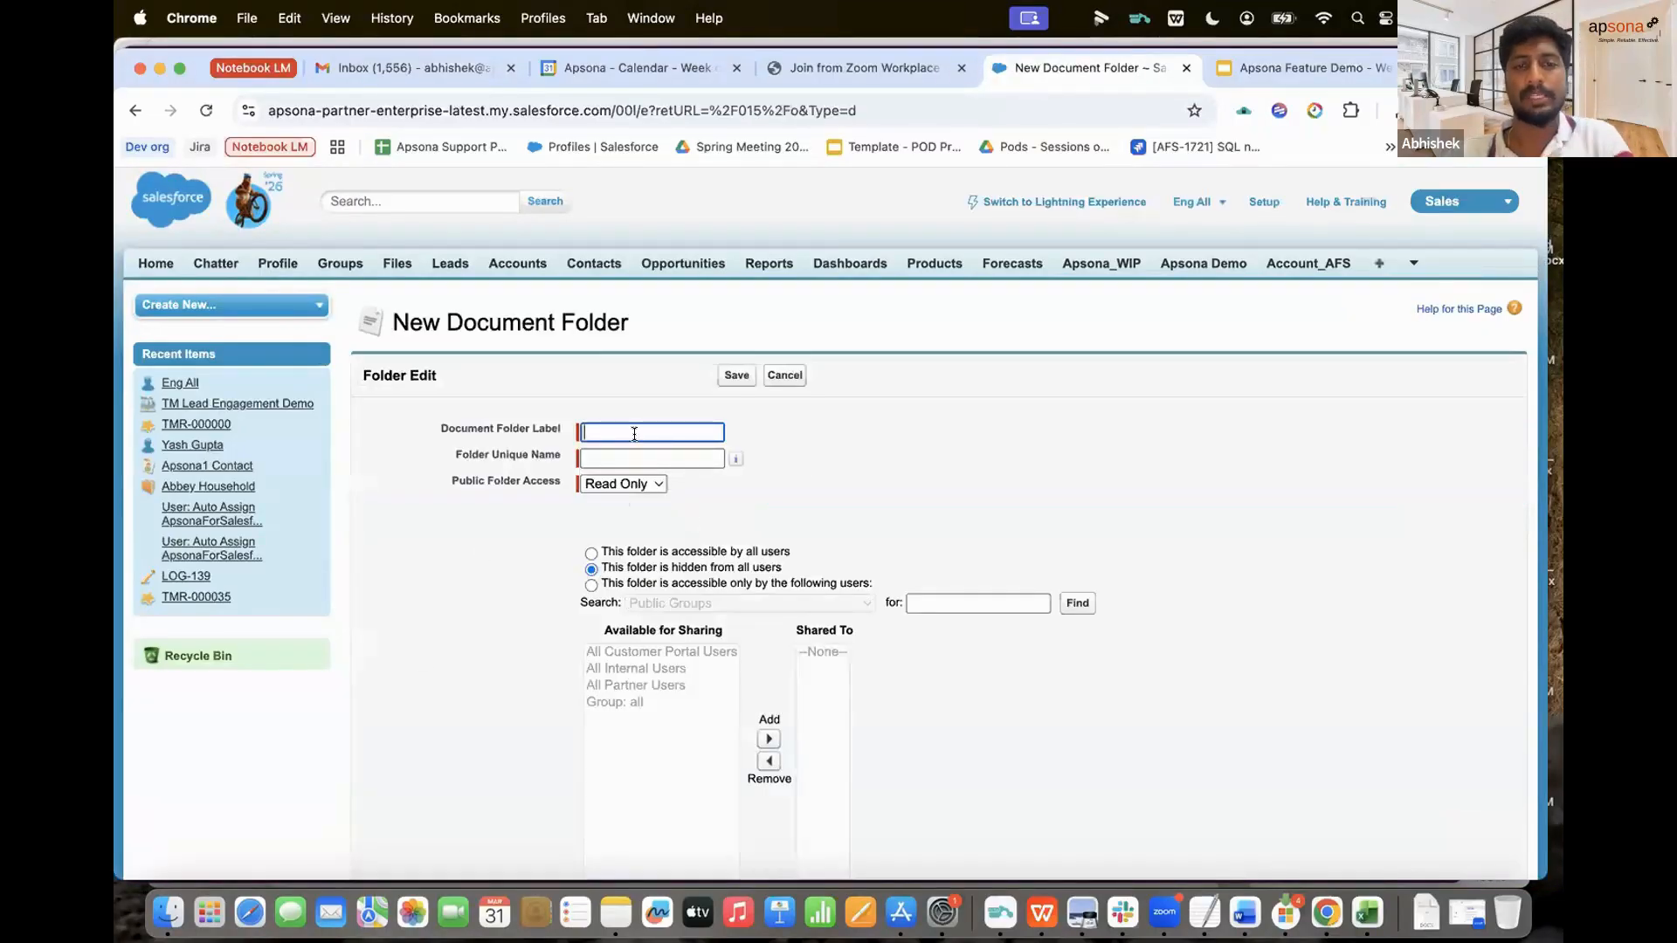
type("Apsona demo")
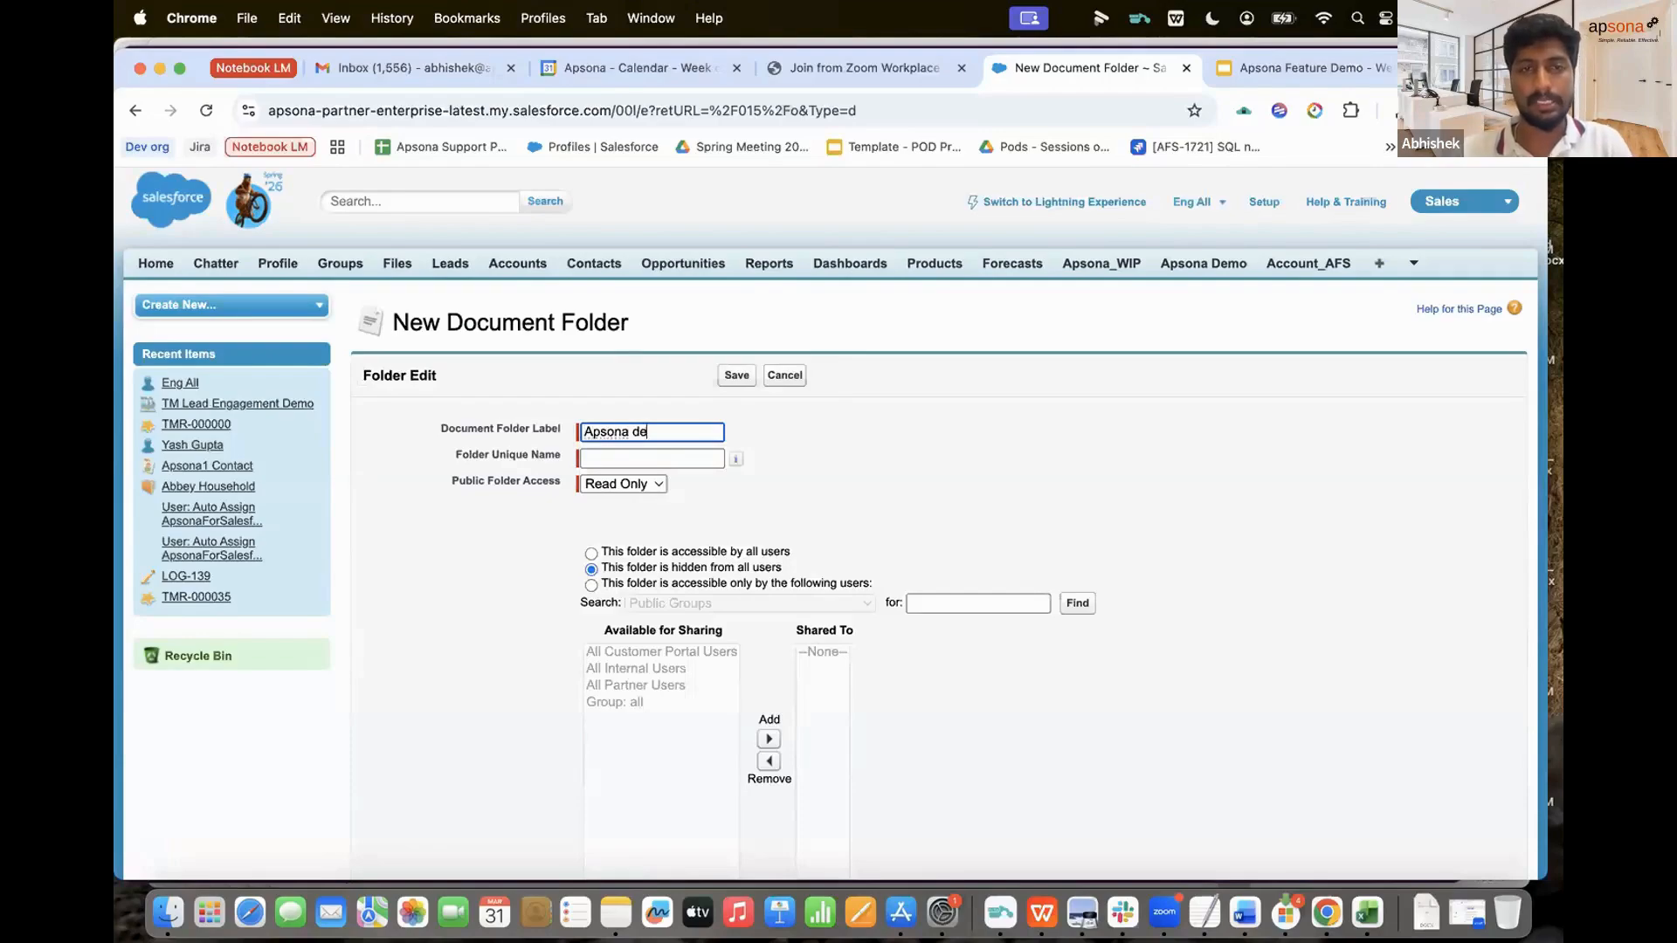
key("BackSpace")
key("BackSpace")
type("feature demo")
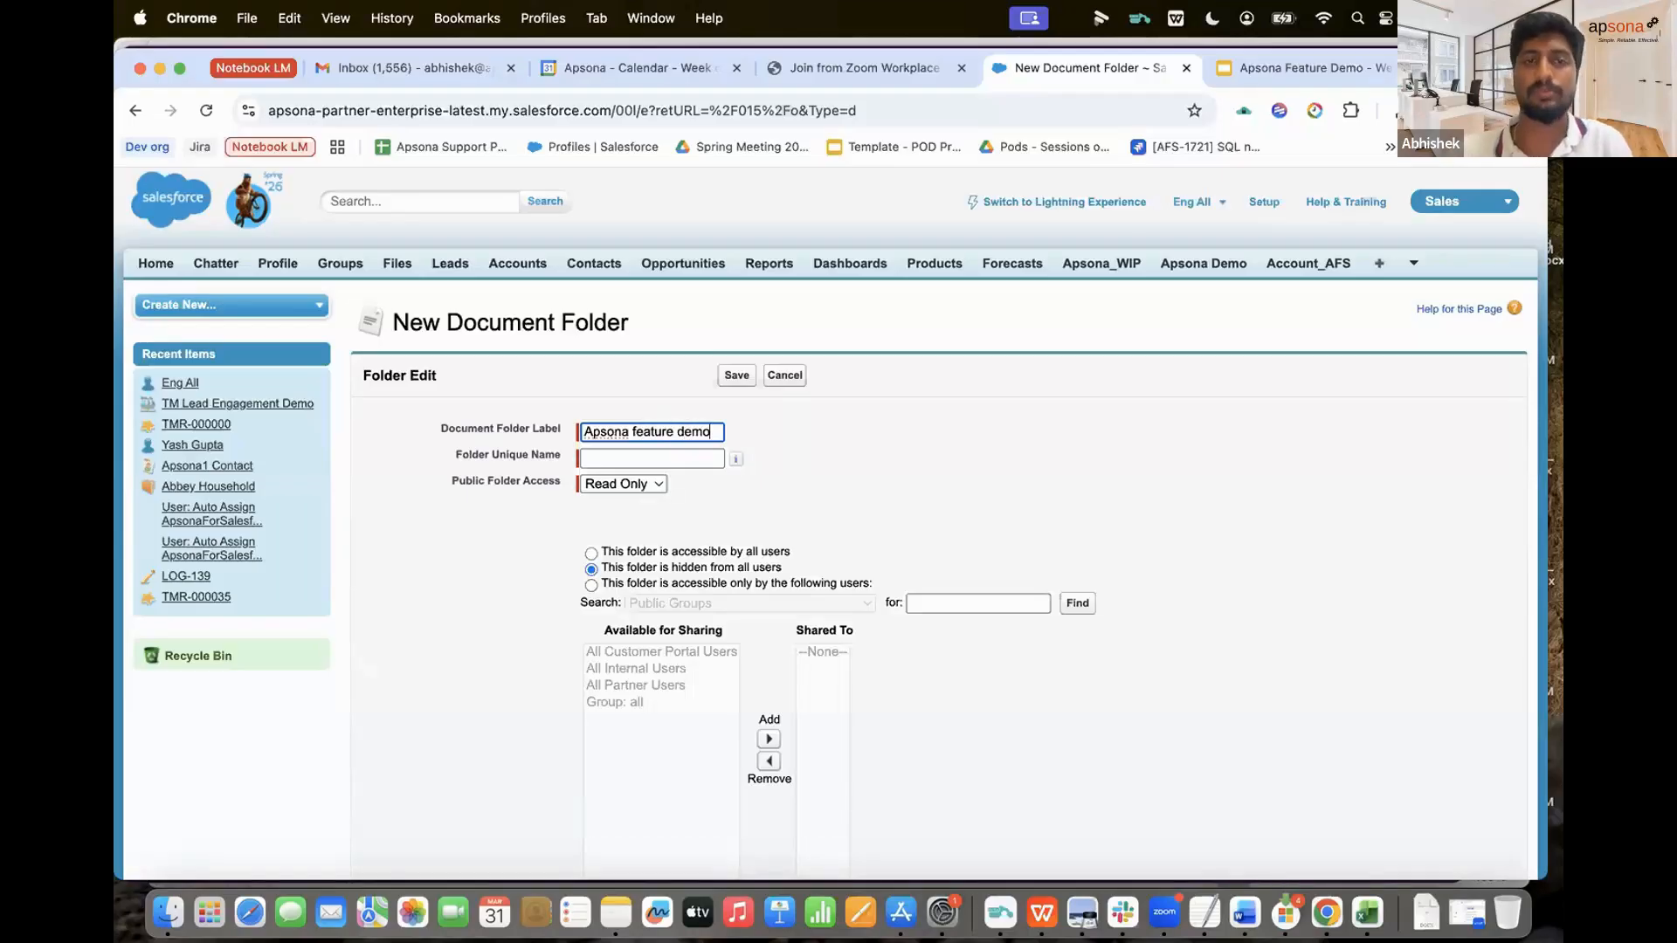
key("Tab")
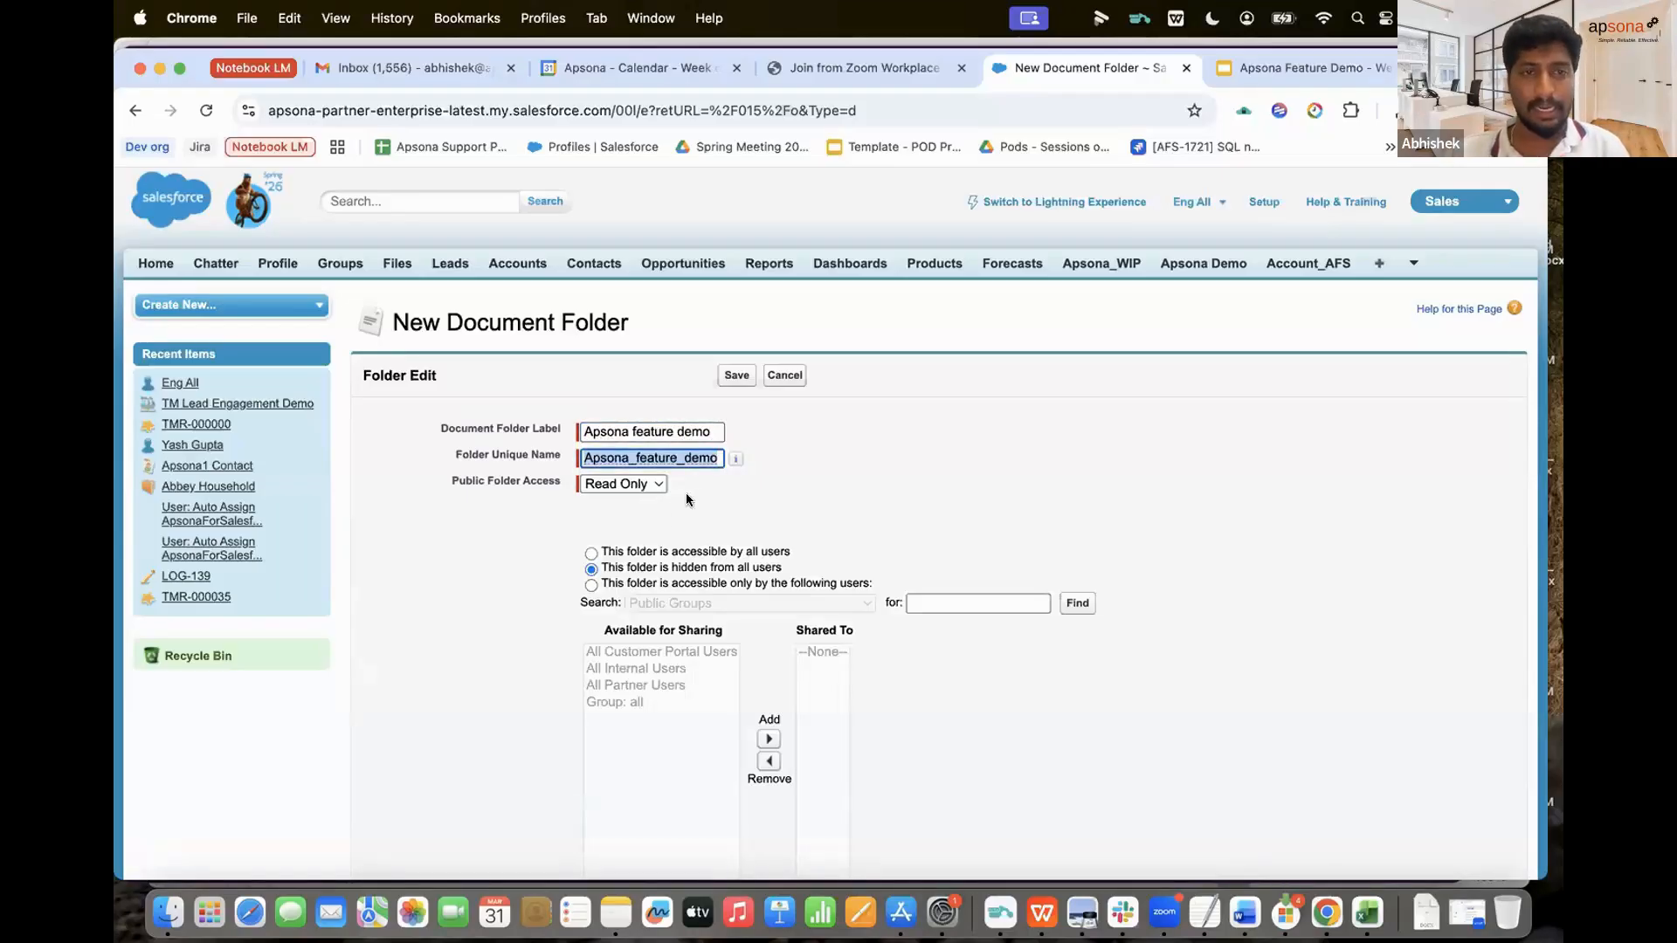
Step: Give the new folder Read/Write public access, make it accessible by all users and save it
left_click(642, 487)
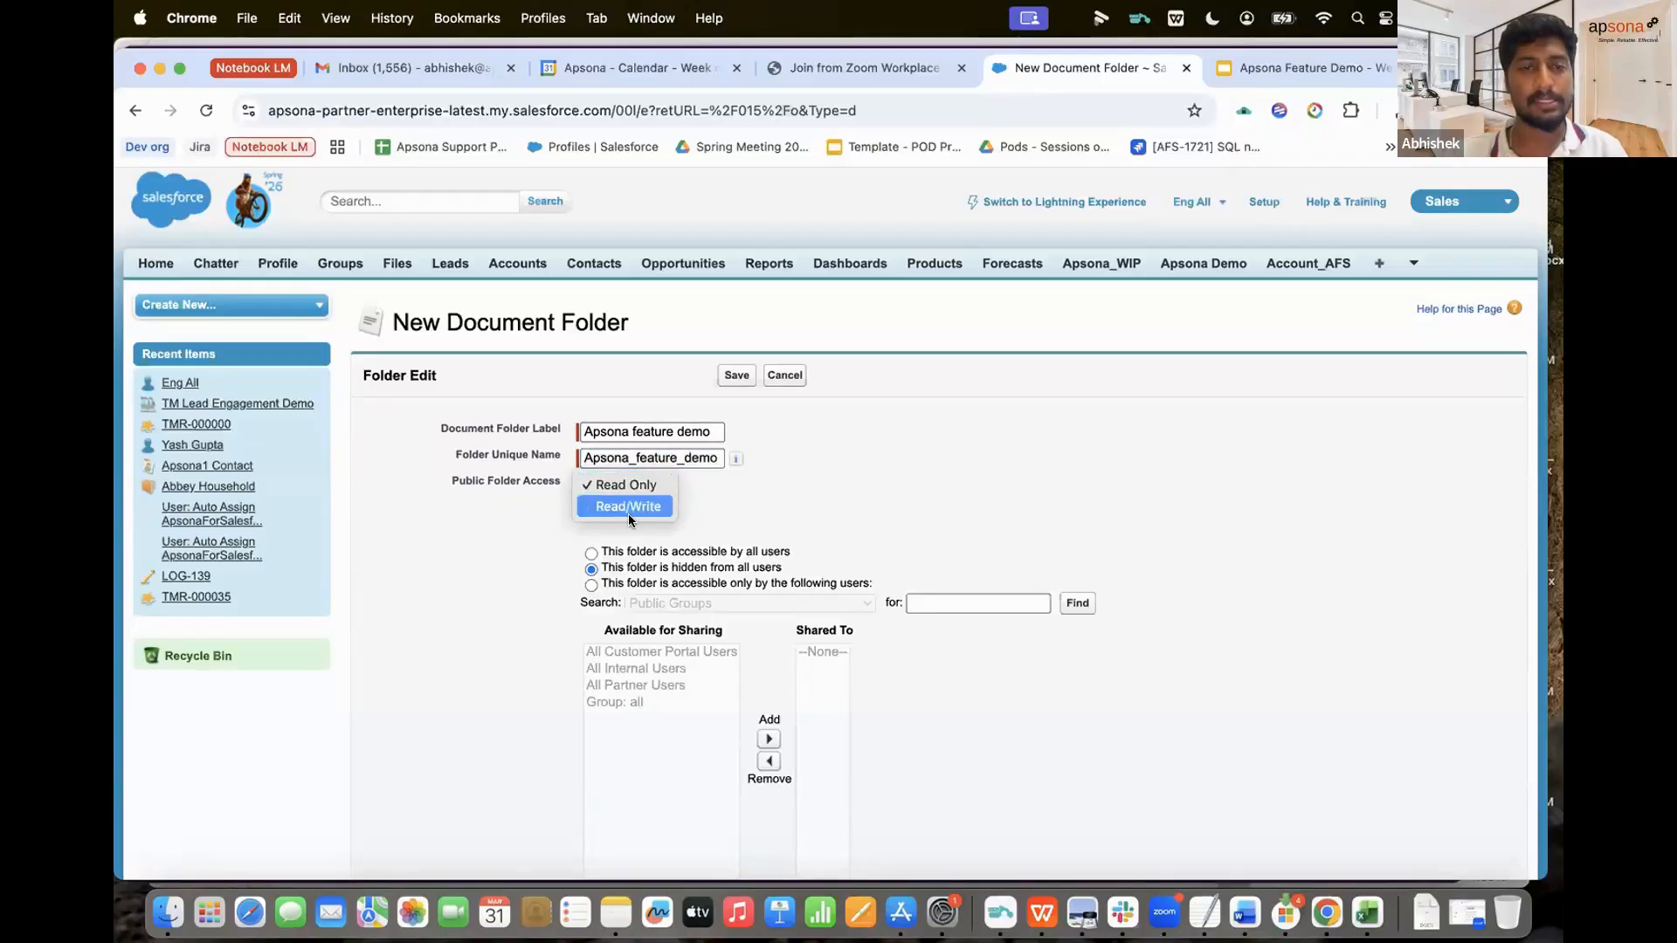
left_click(626, 507)
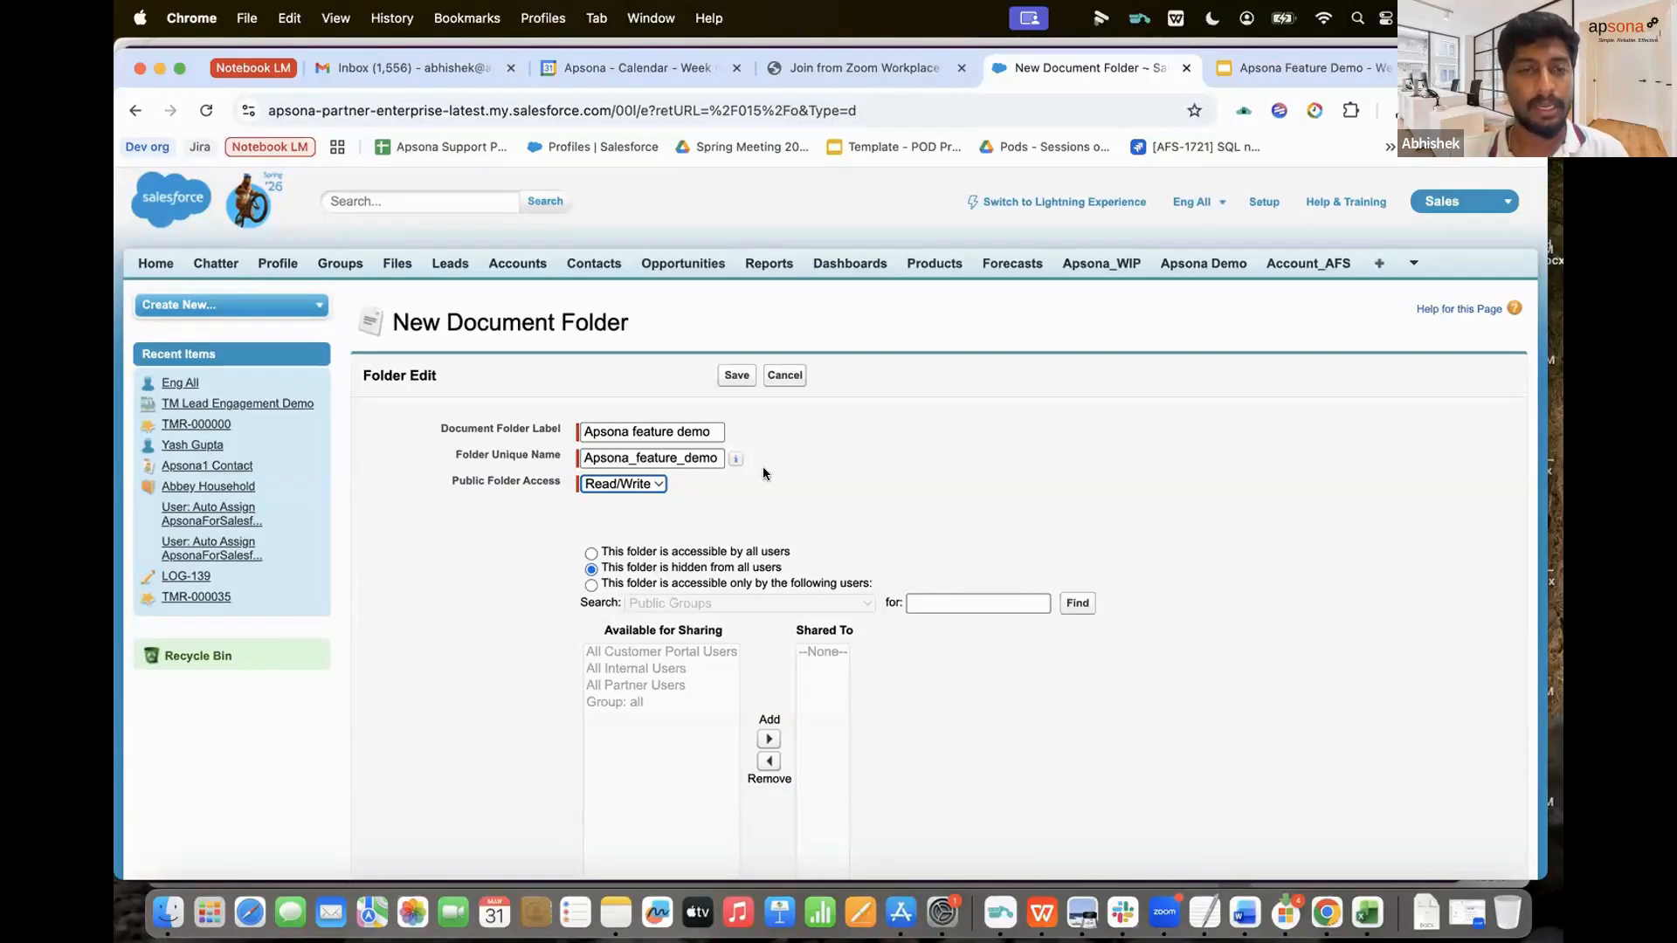
scroll(768, 502, "down", 3)
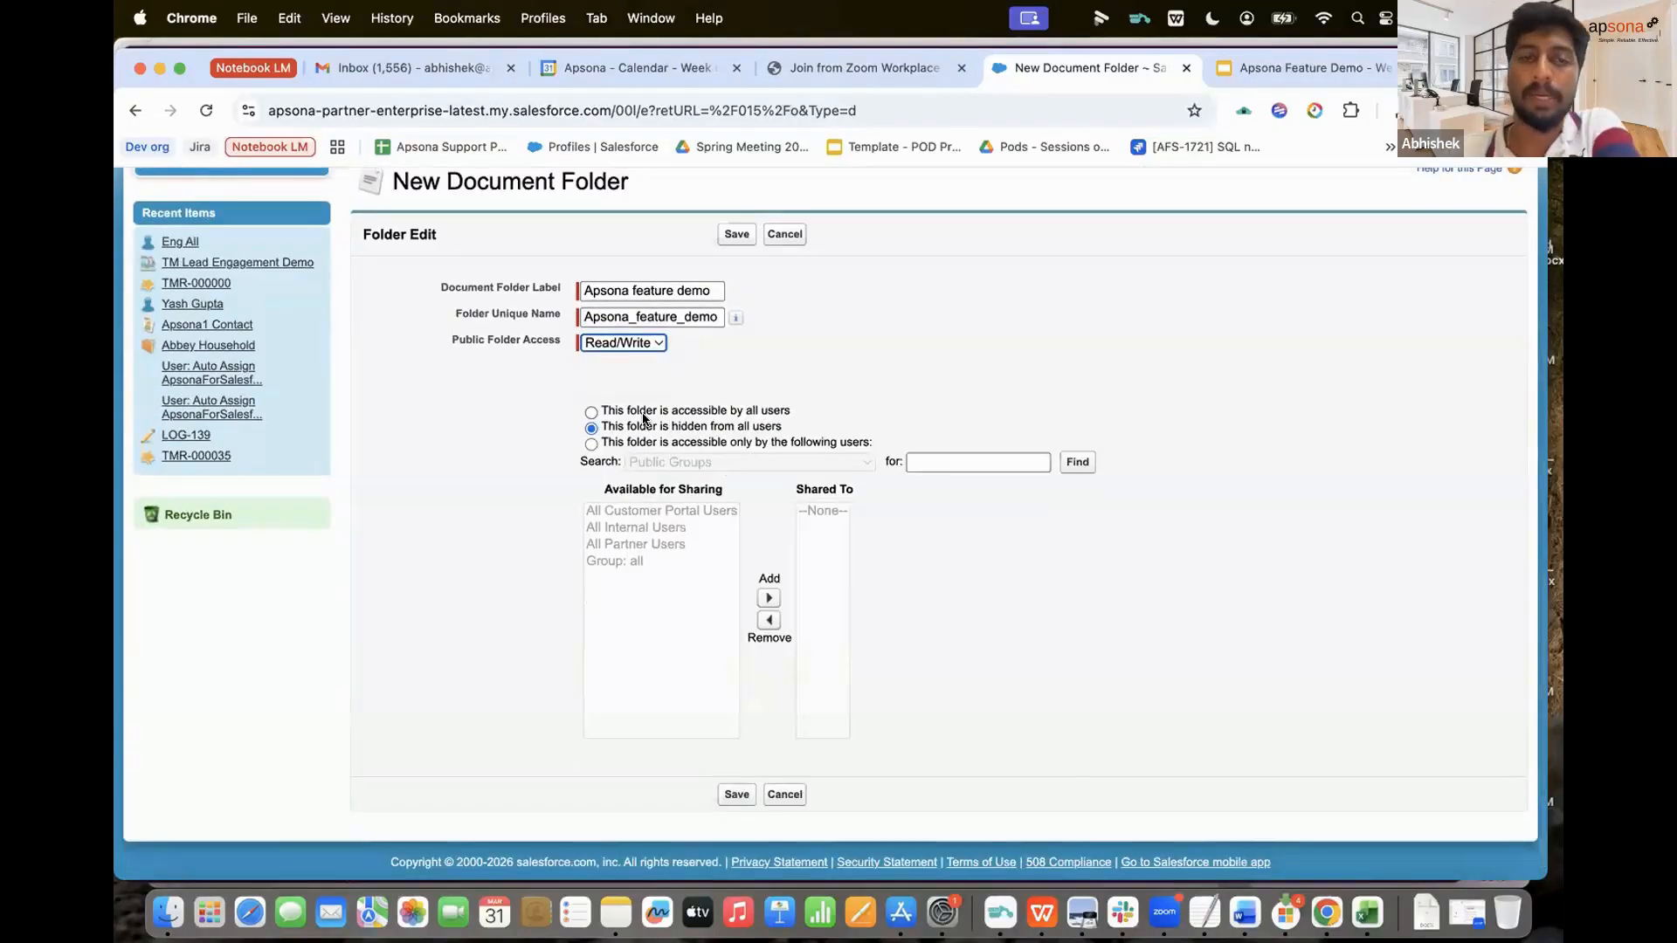
scroll(644, 417, "up", 1)
left_click(591, 434)
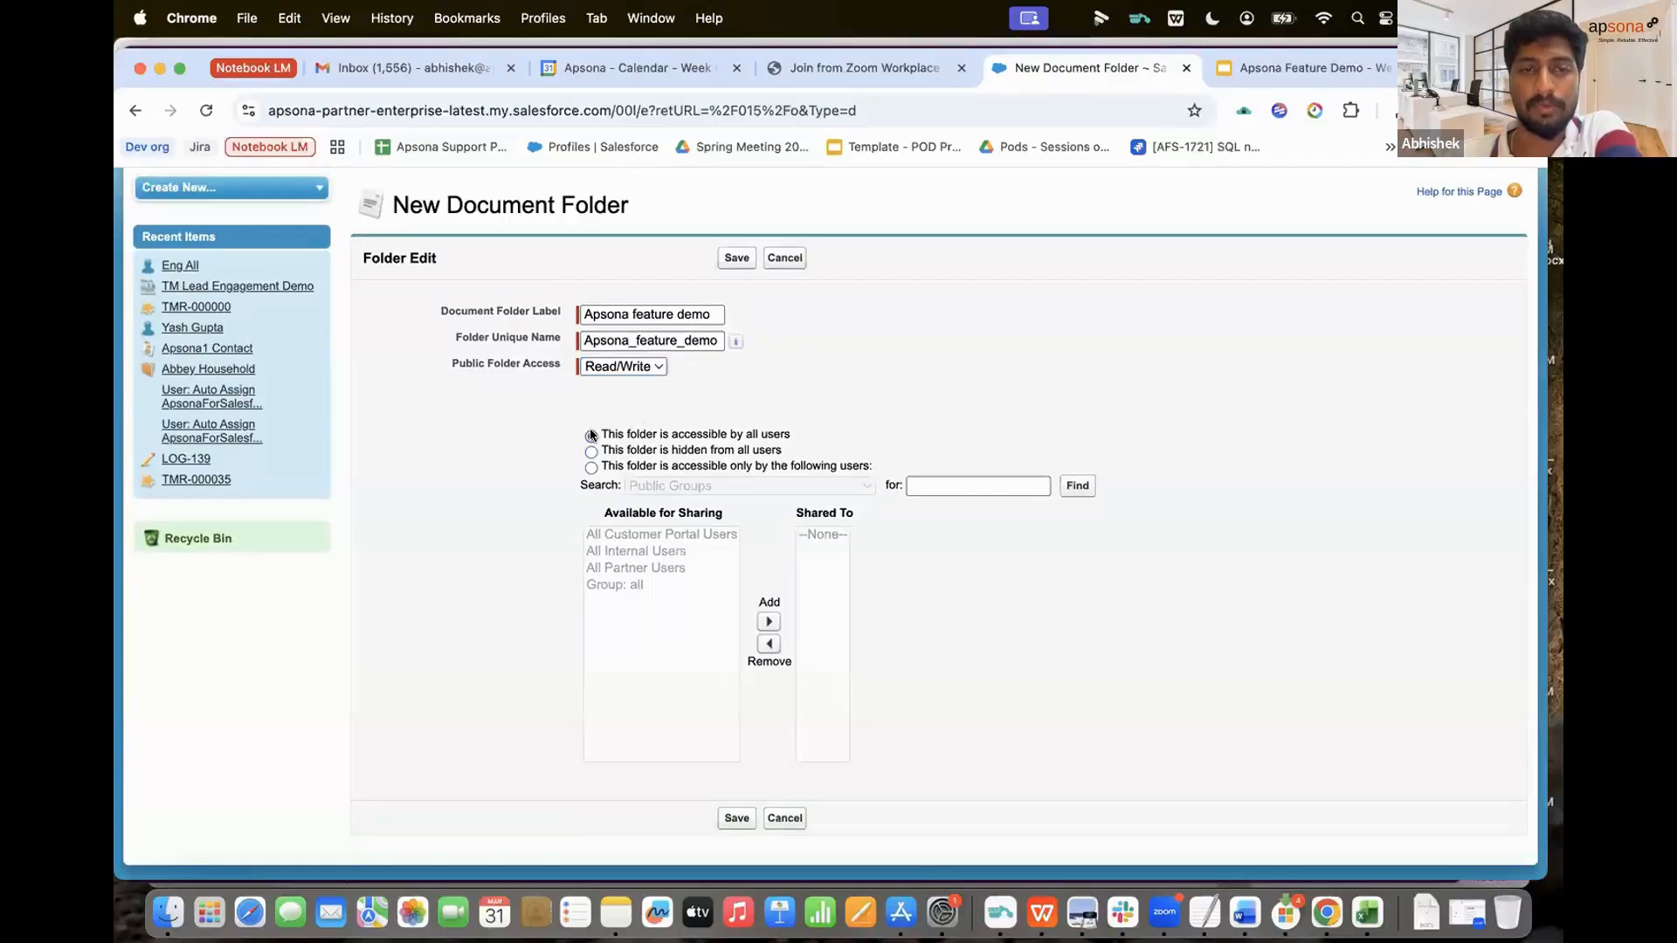
left_click(591, 452)
left_click(591, 467)
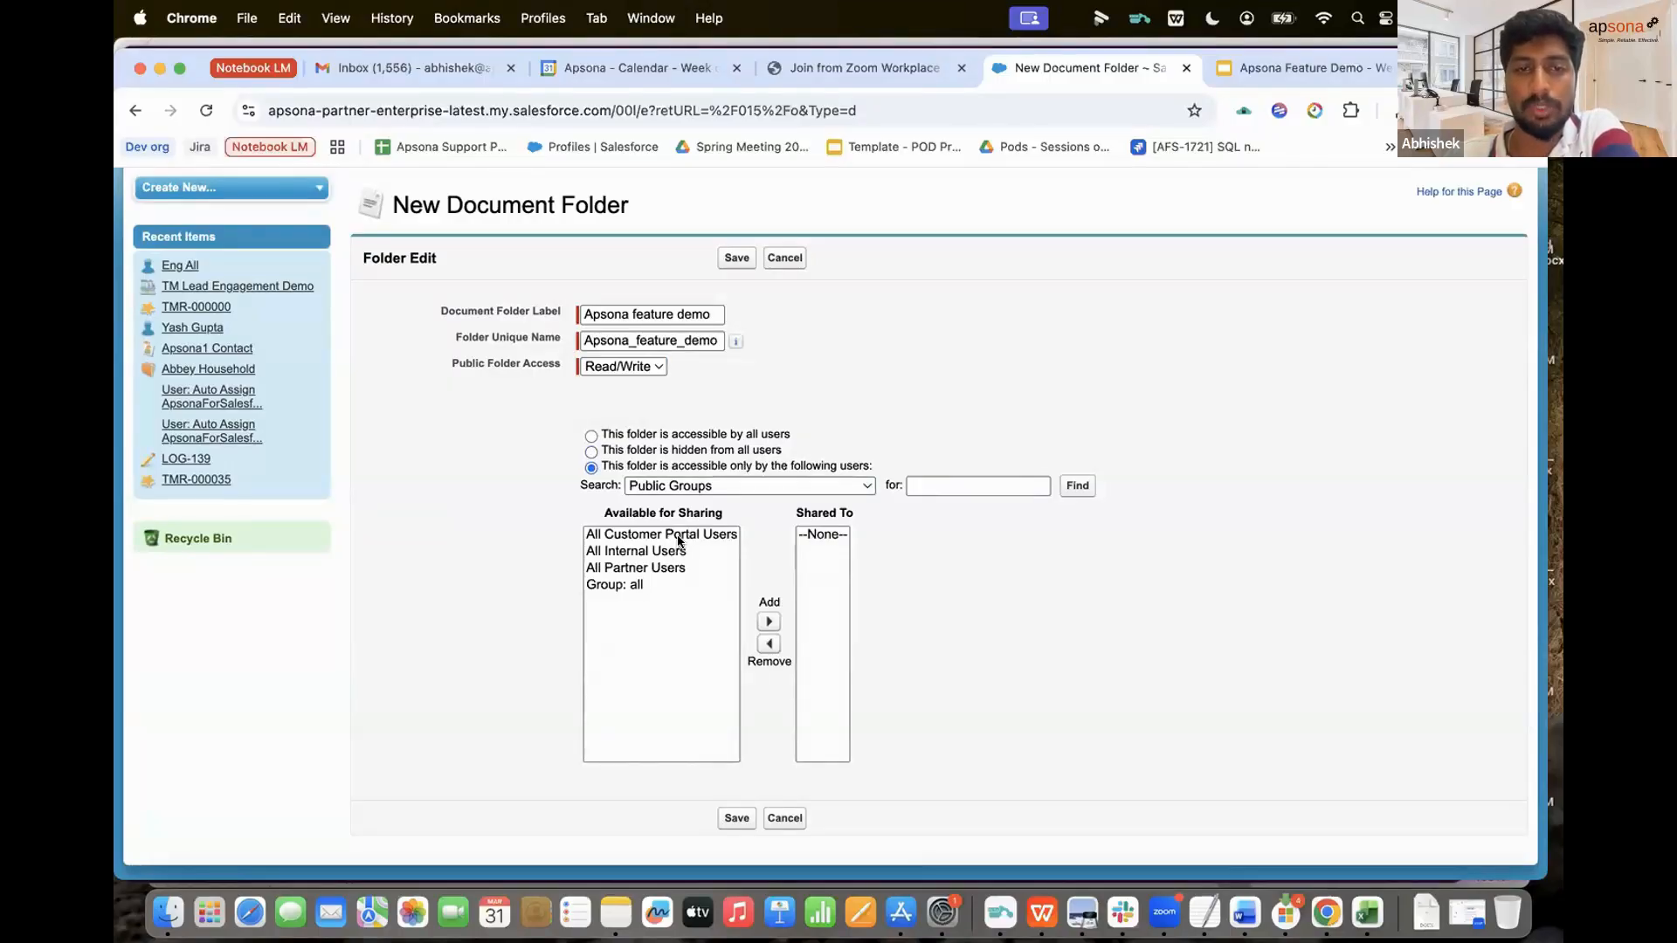
left_click(647, 437)
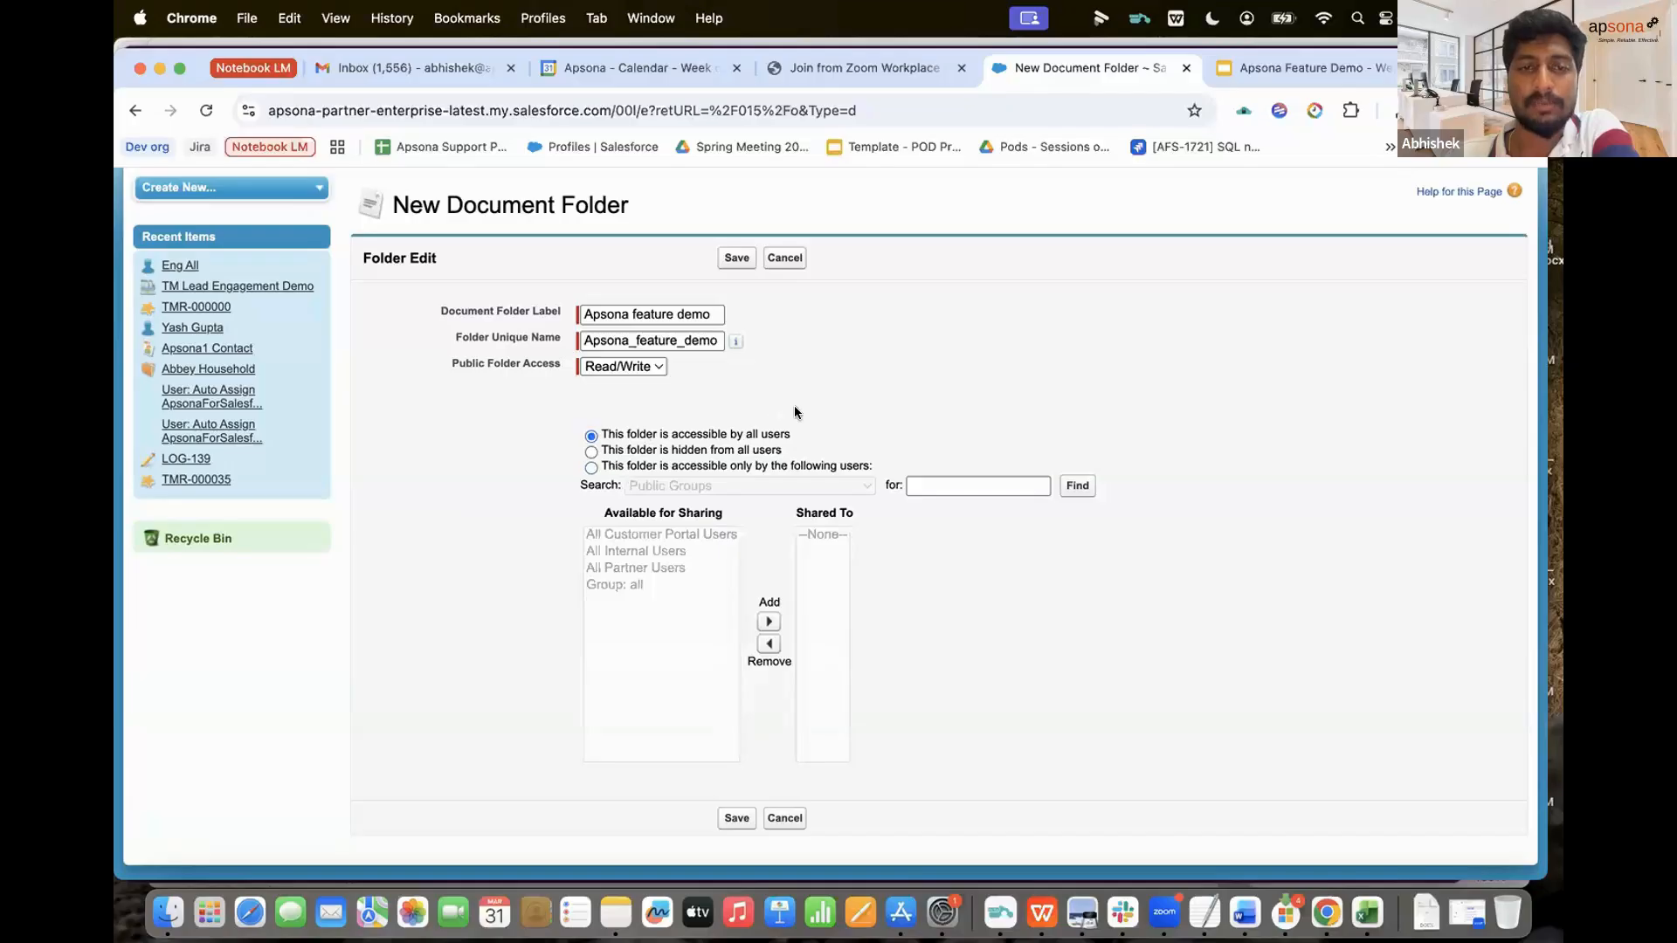
scroll(802, 428, "up", 2)
scroll(802, 428, "down", 2)
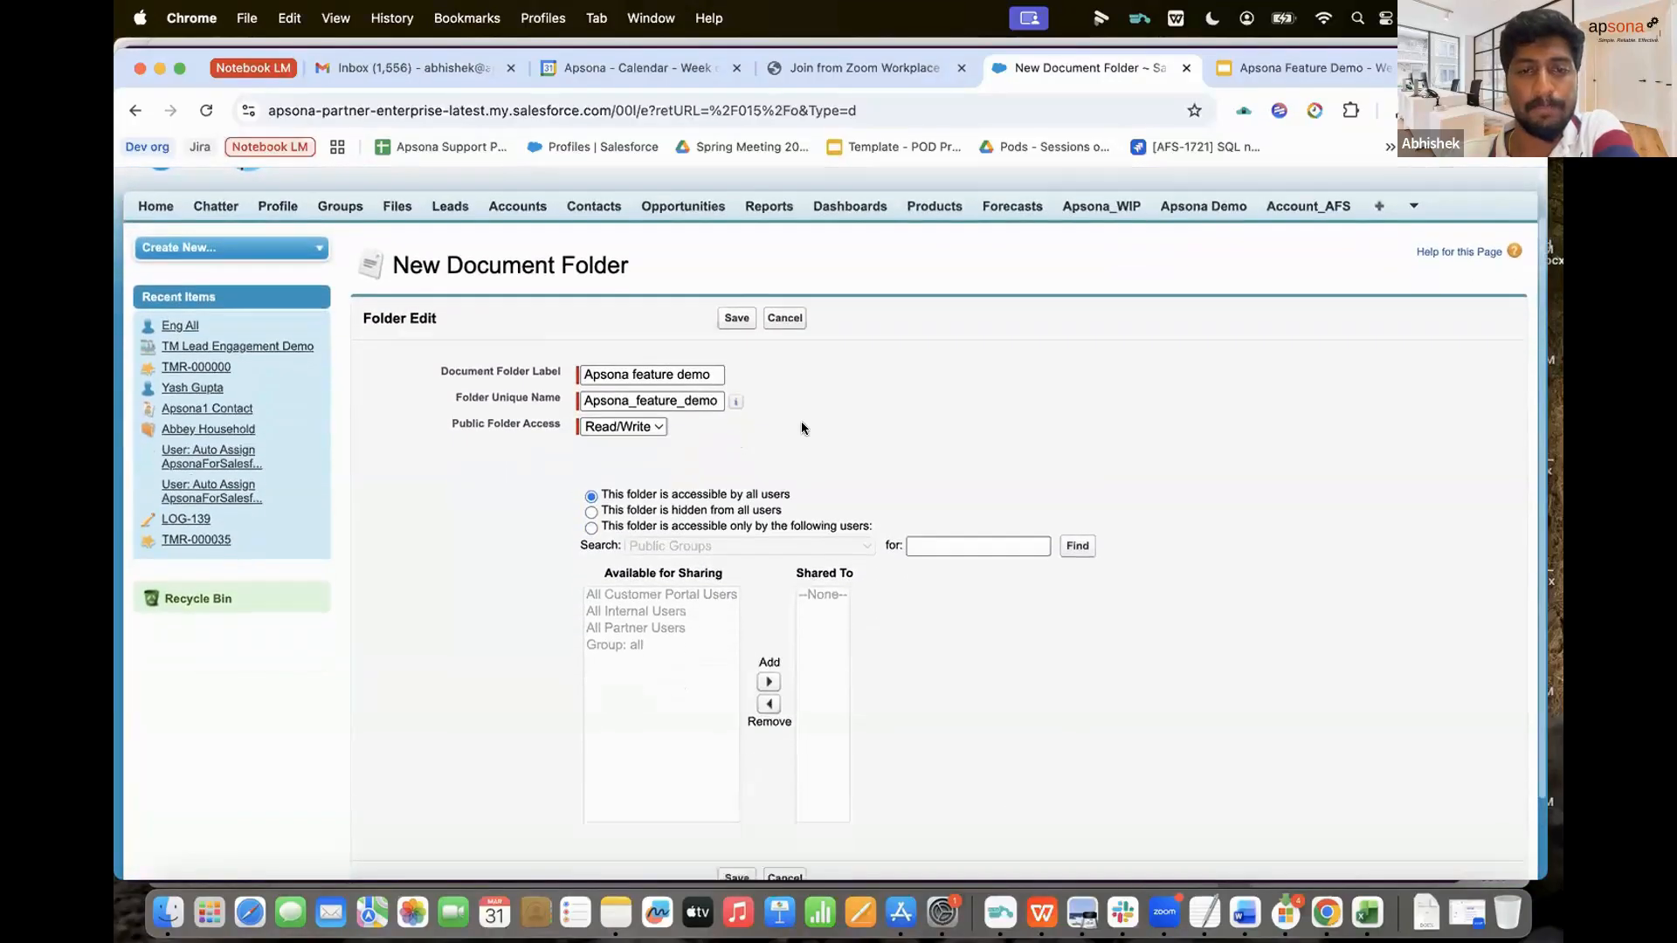
left_click(738, 808)
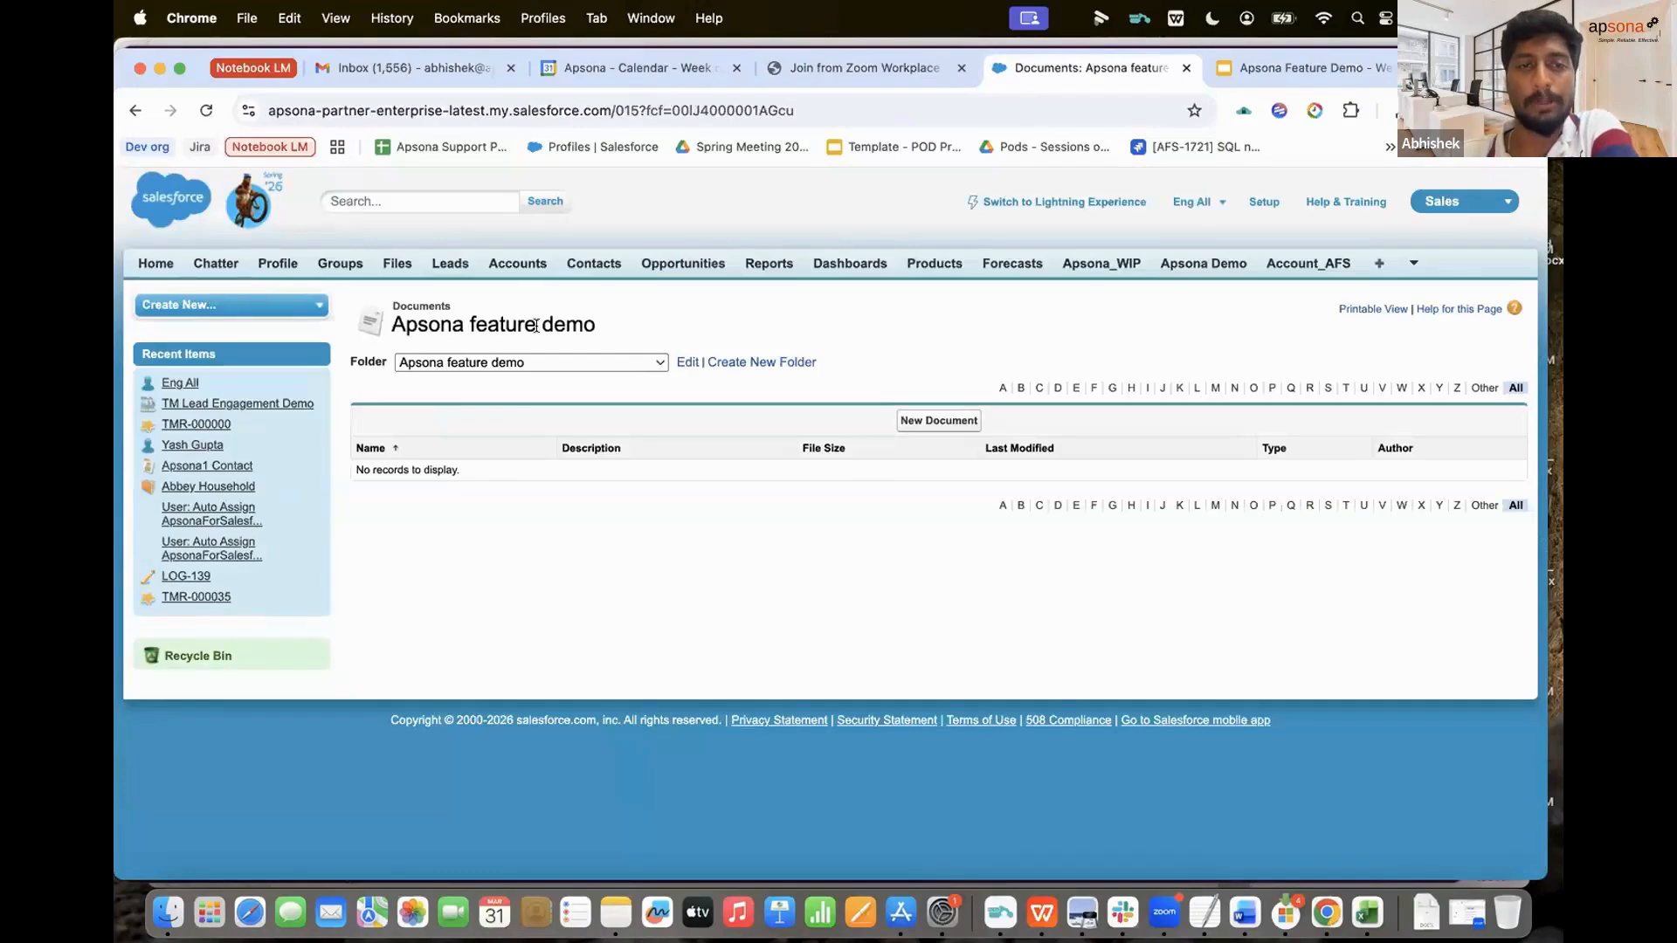
Step: Switch back to Lightning Experience and open the Documents object in Apsona
left_click(1063, 204)
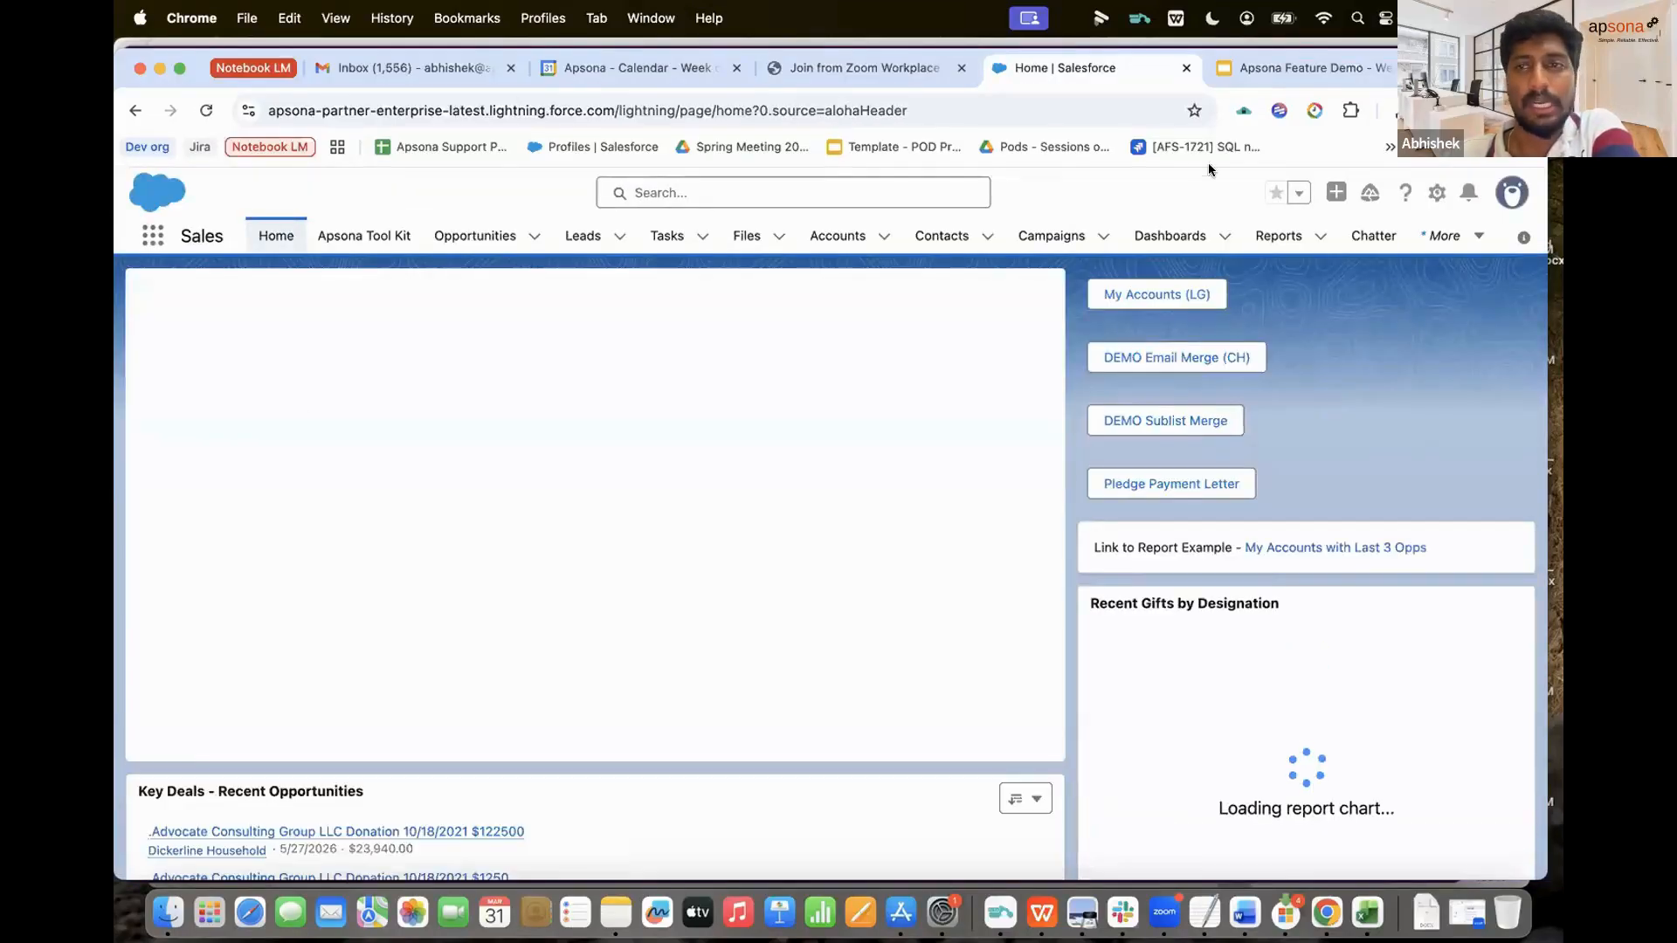
left_click(1461, 238)
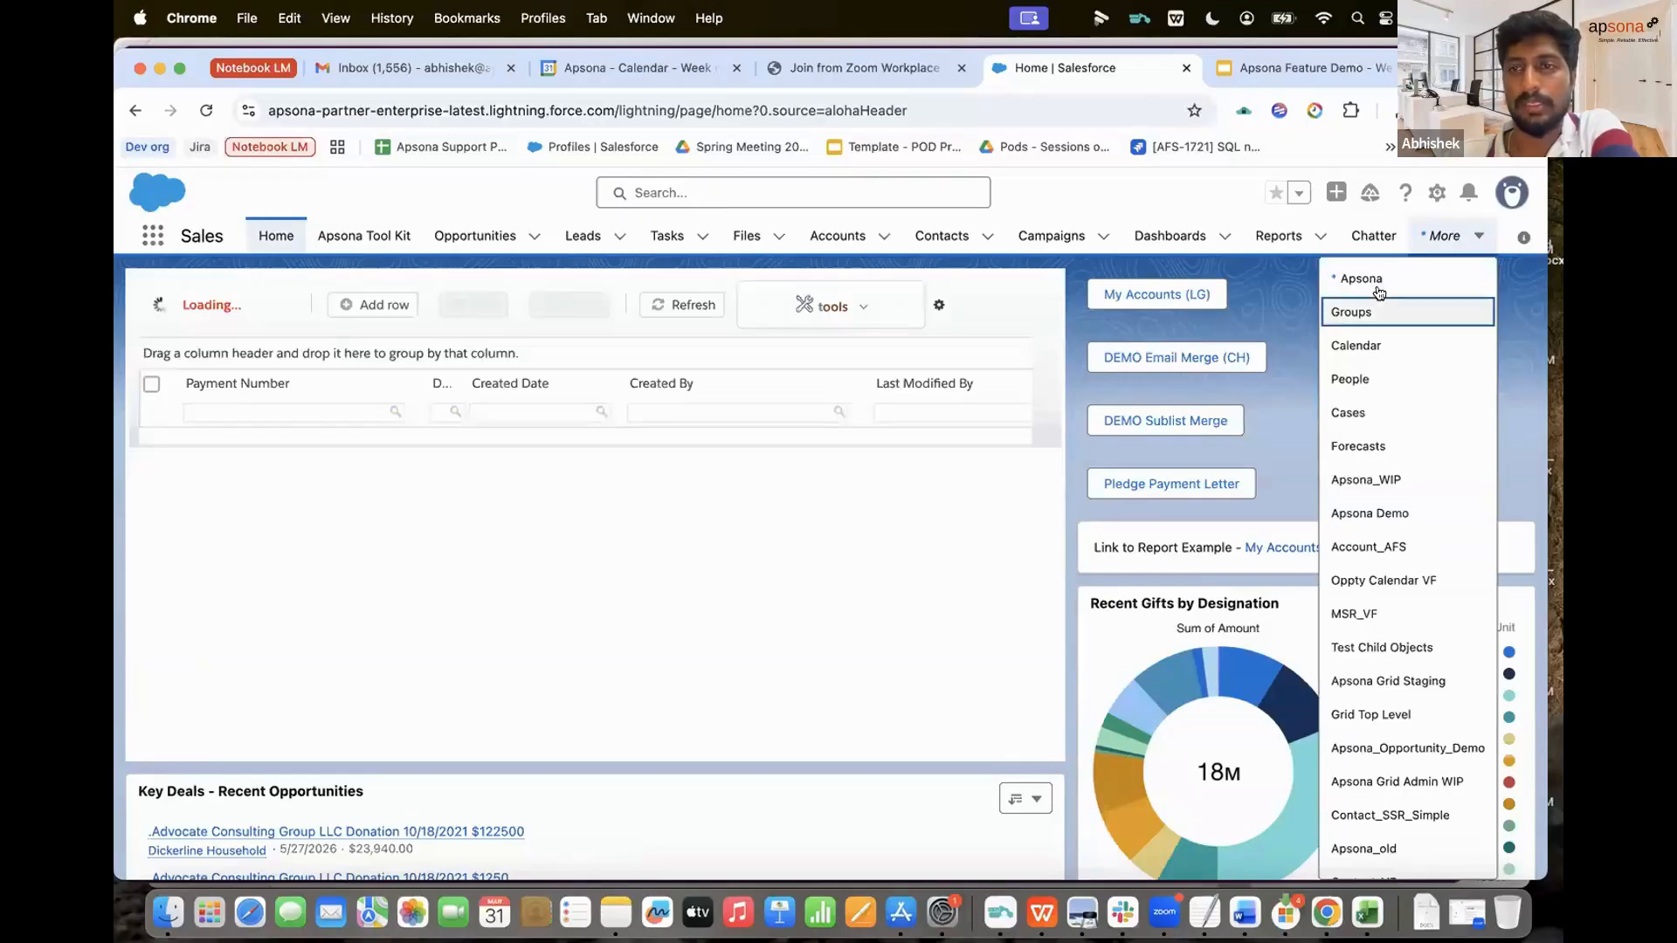
left_click(1370, 273)
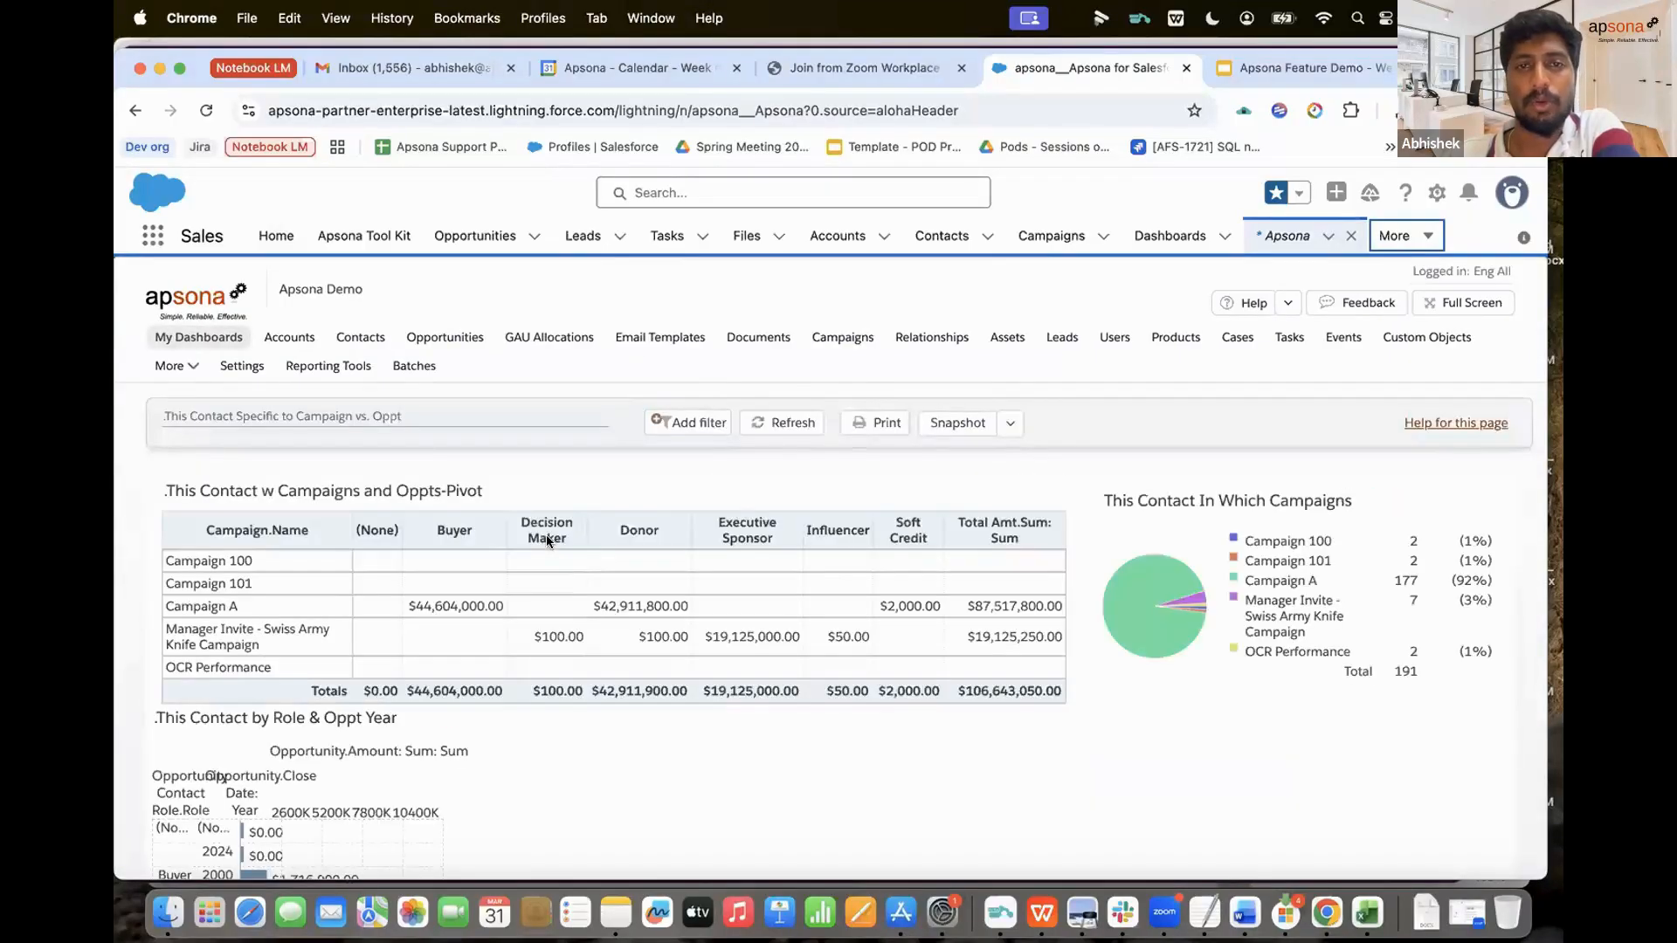
left_click(759, 340)
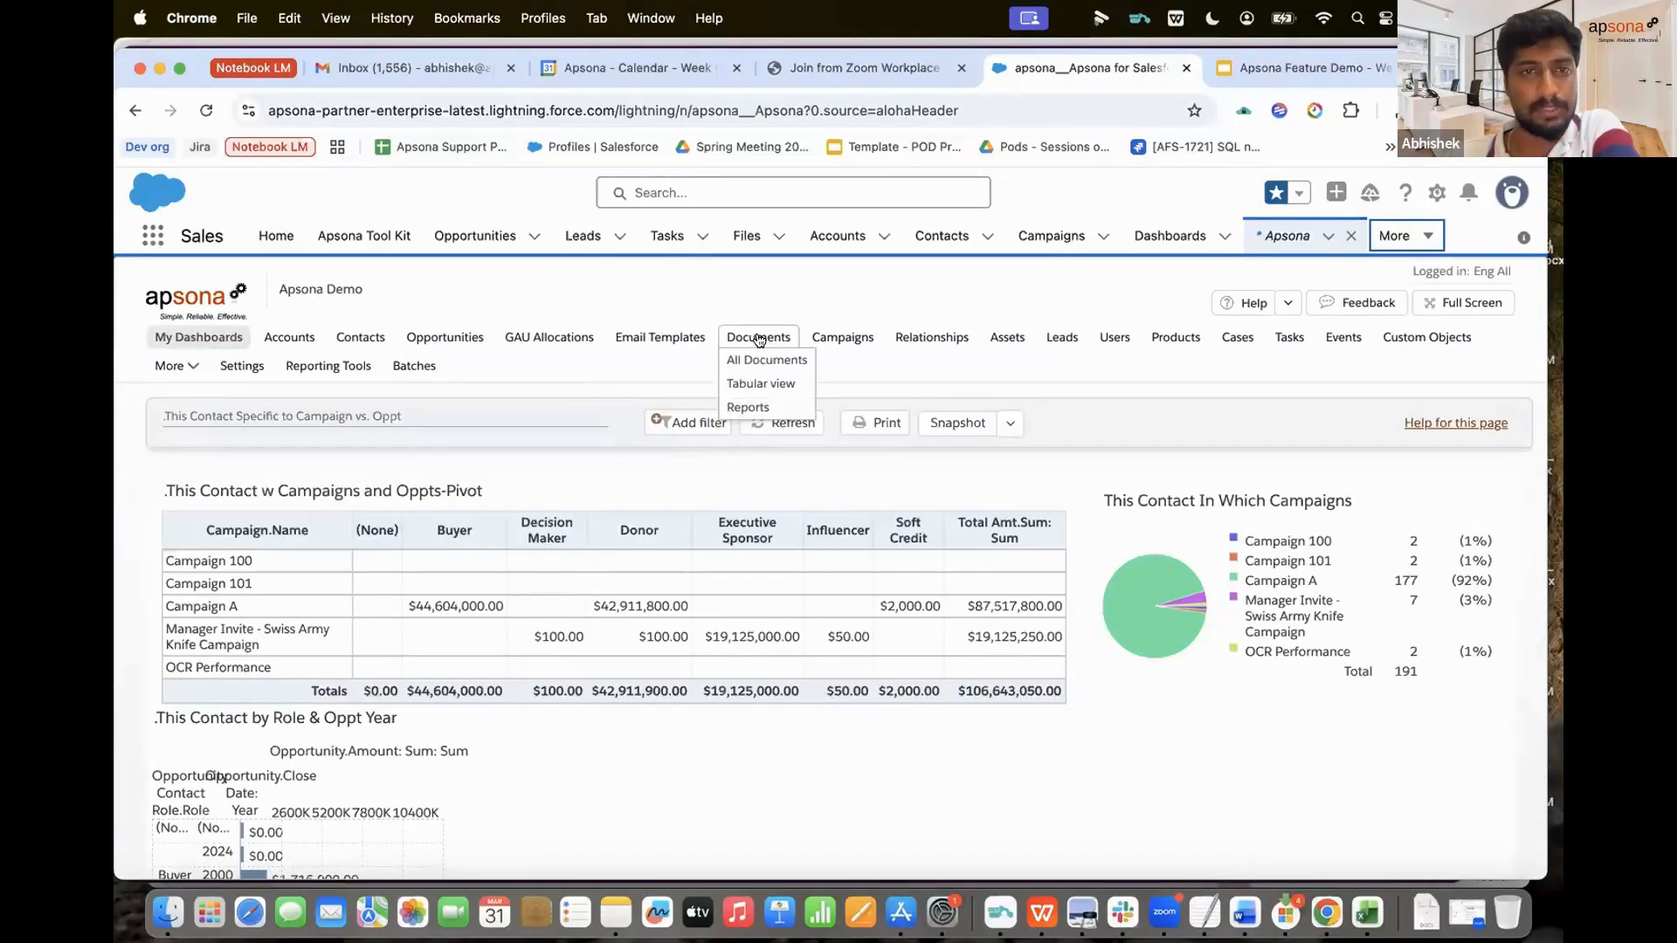
left_click(759, 340)
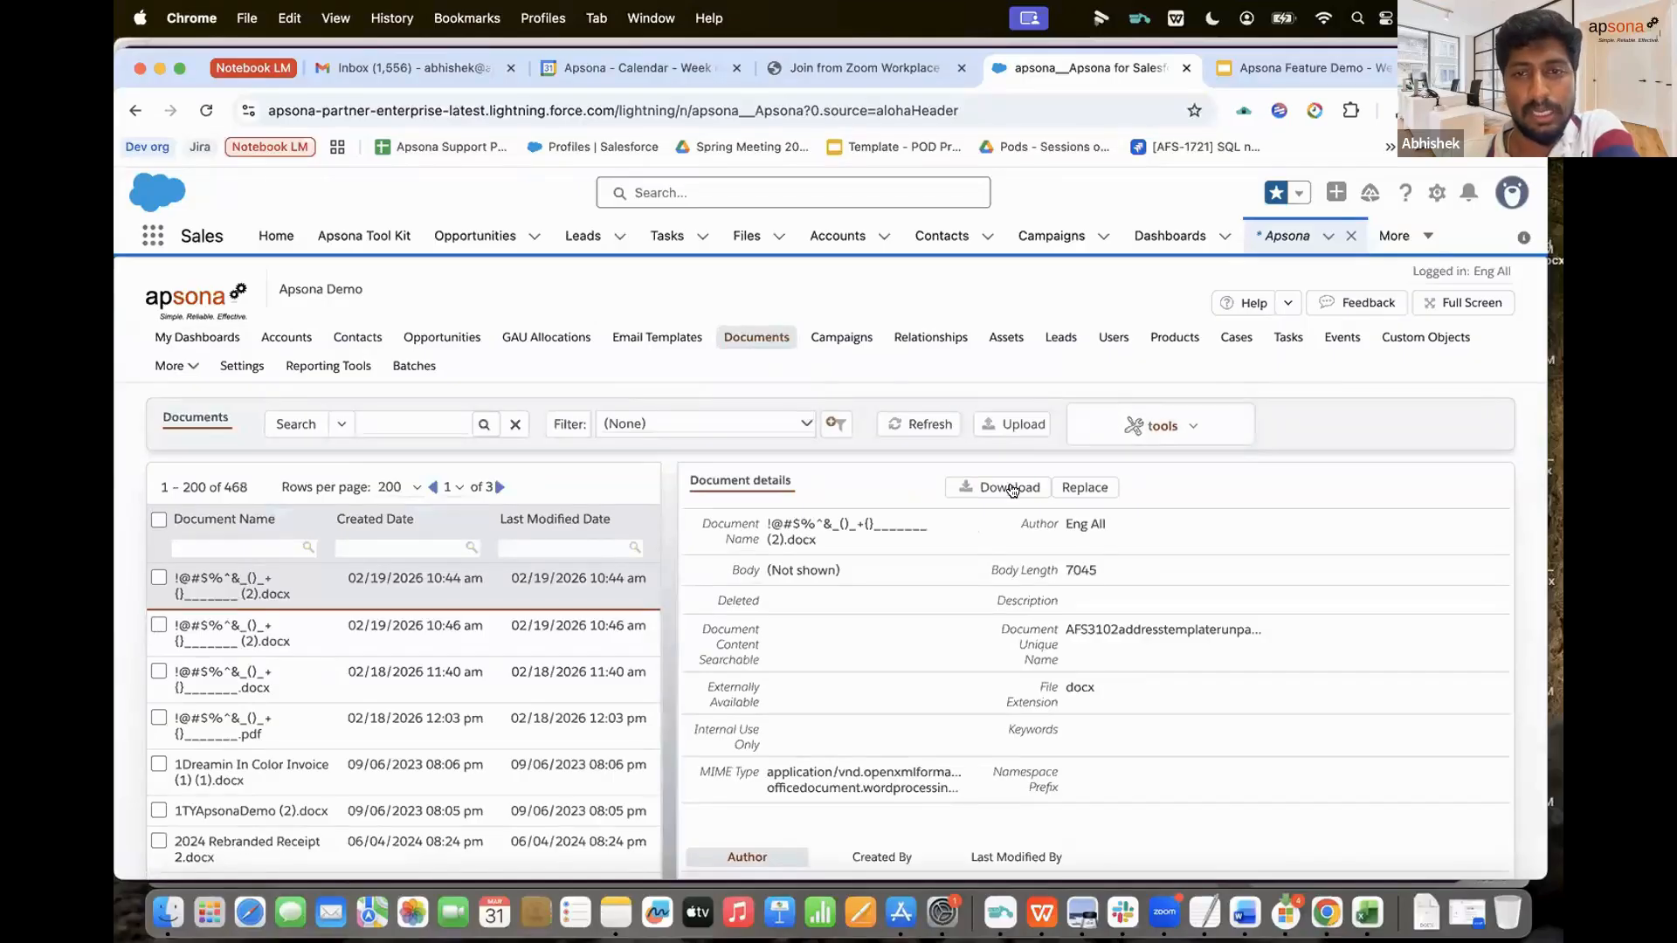
Step: Start a document upload with "Apsona feature demo" as the destination folder and open the file chooser
left_click(1015, 425)
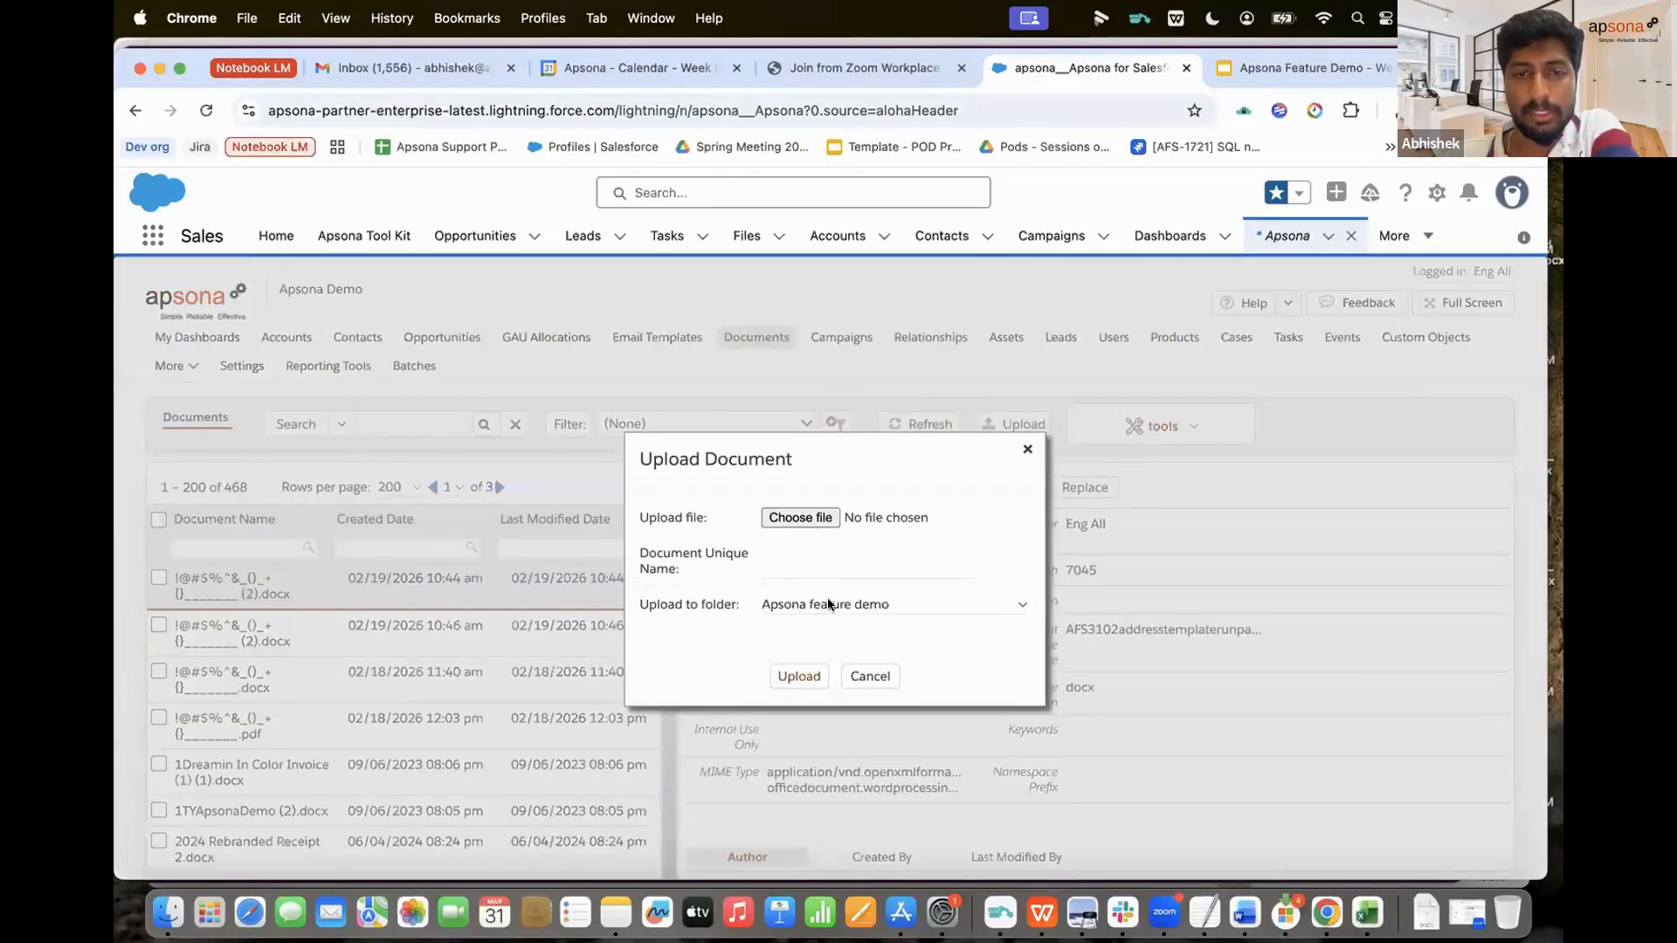
left_click(829, 604)
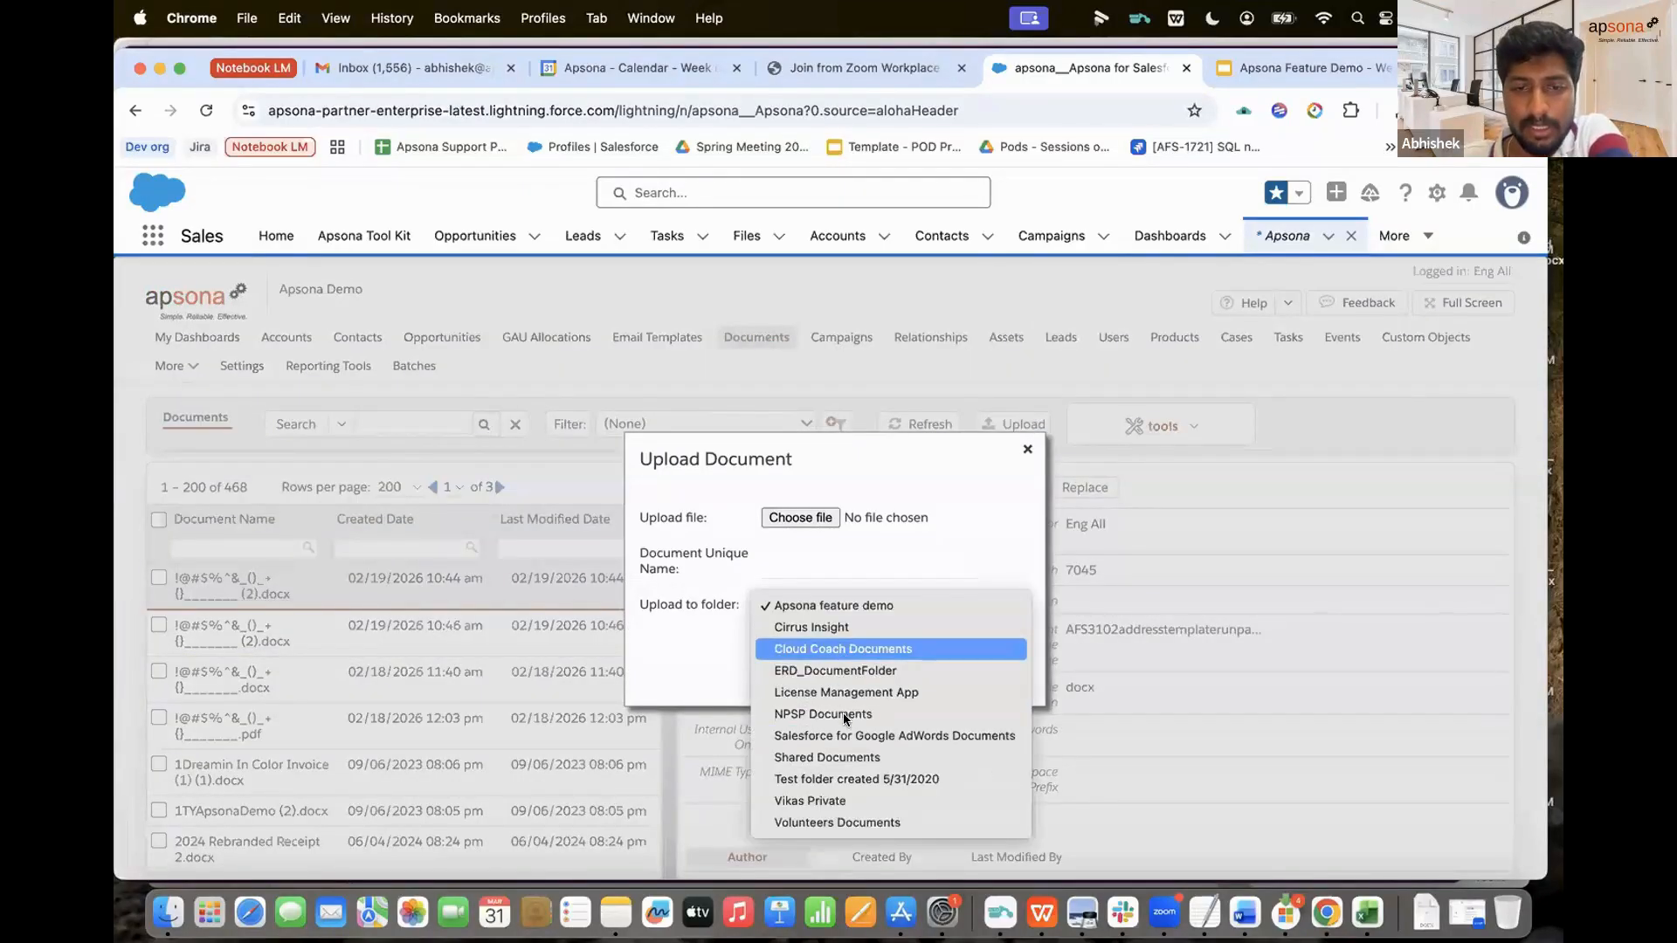
left_click(849, 601)
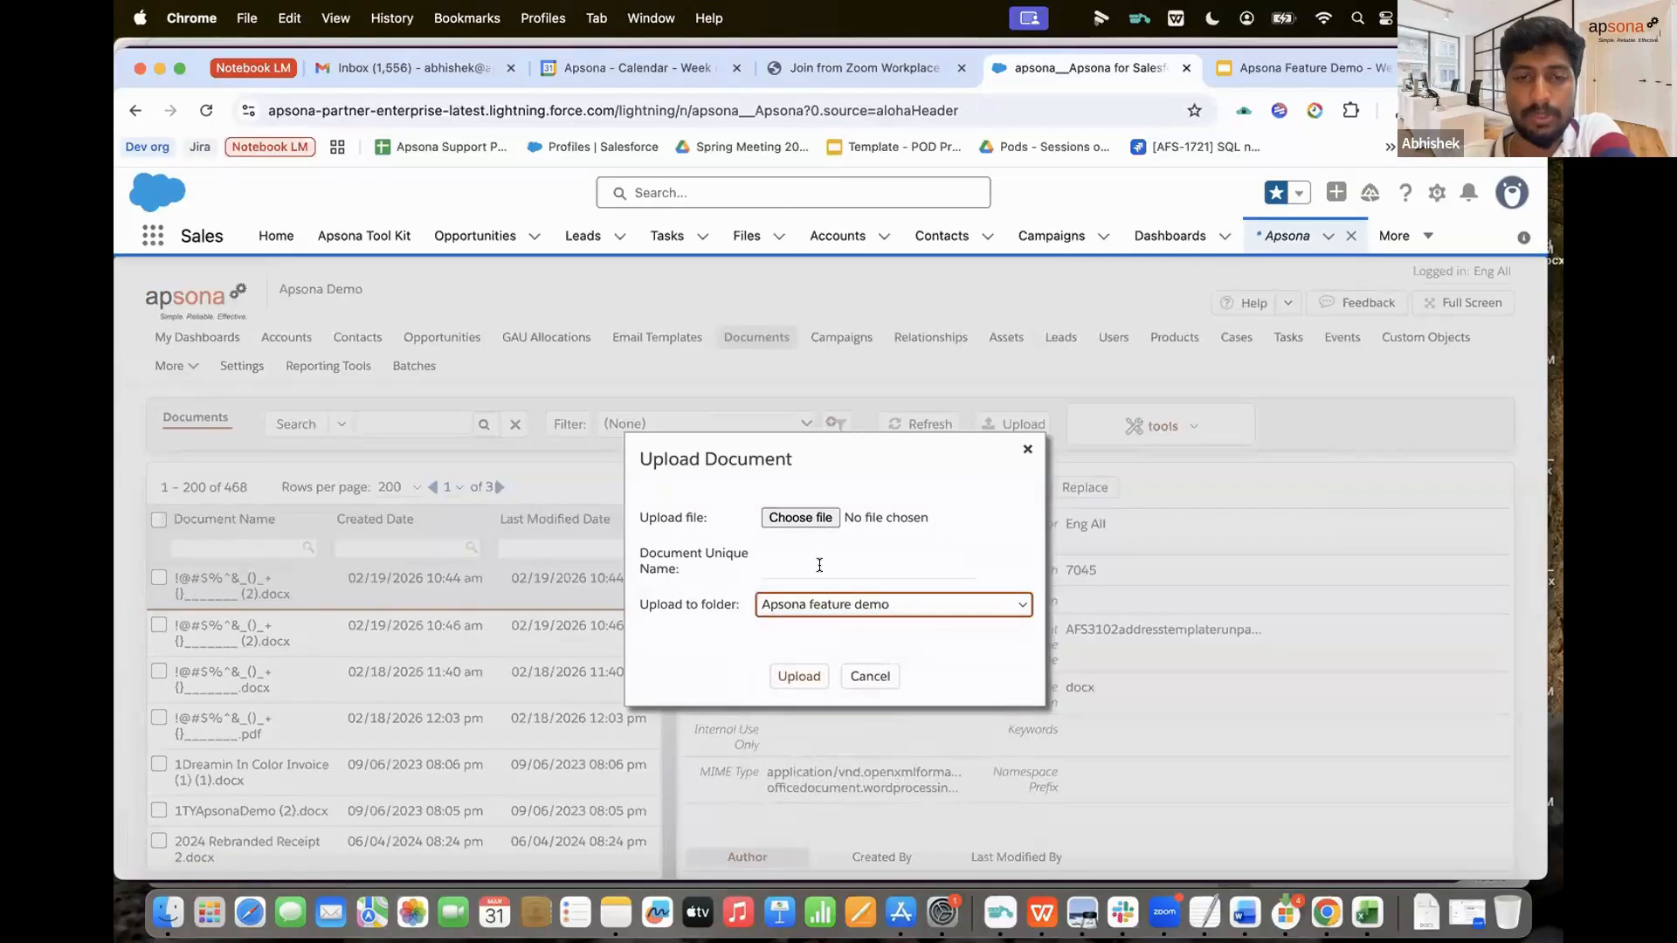
left_click(803, 516)
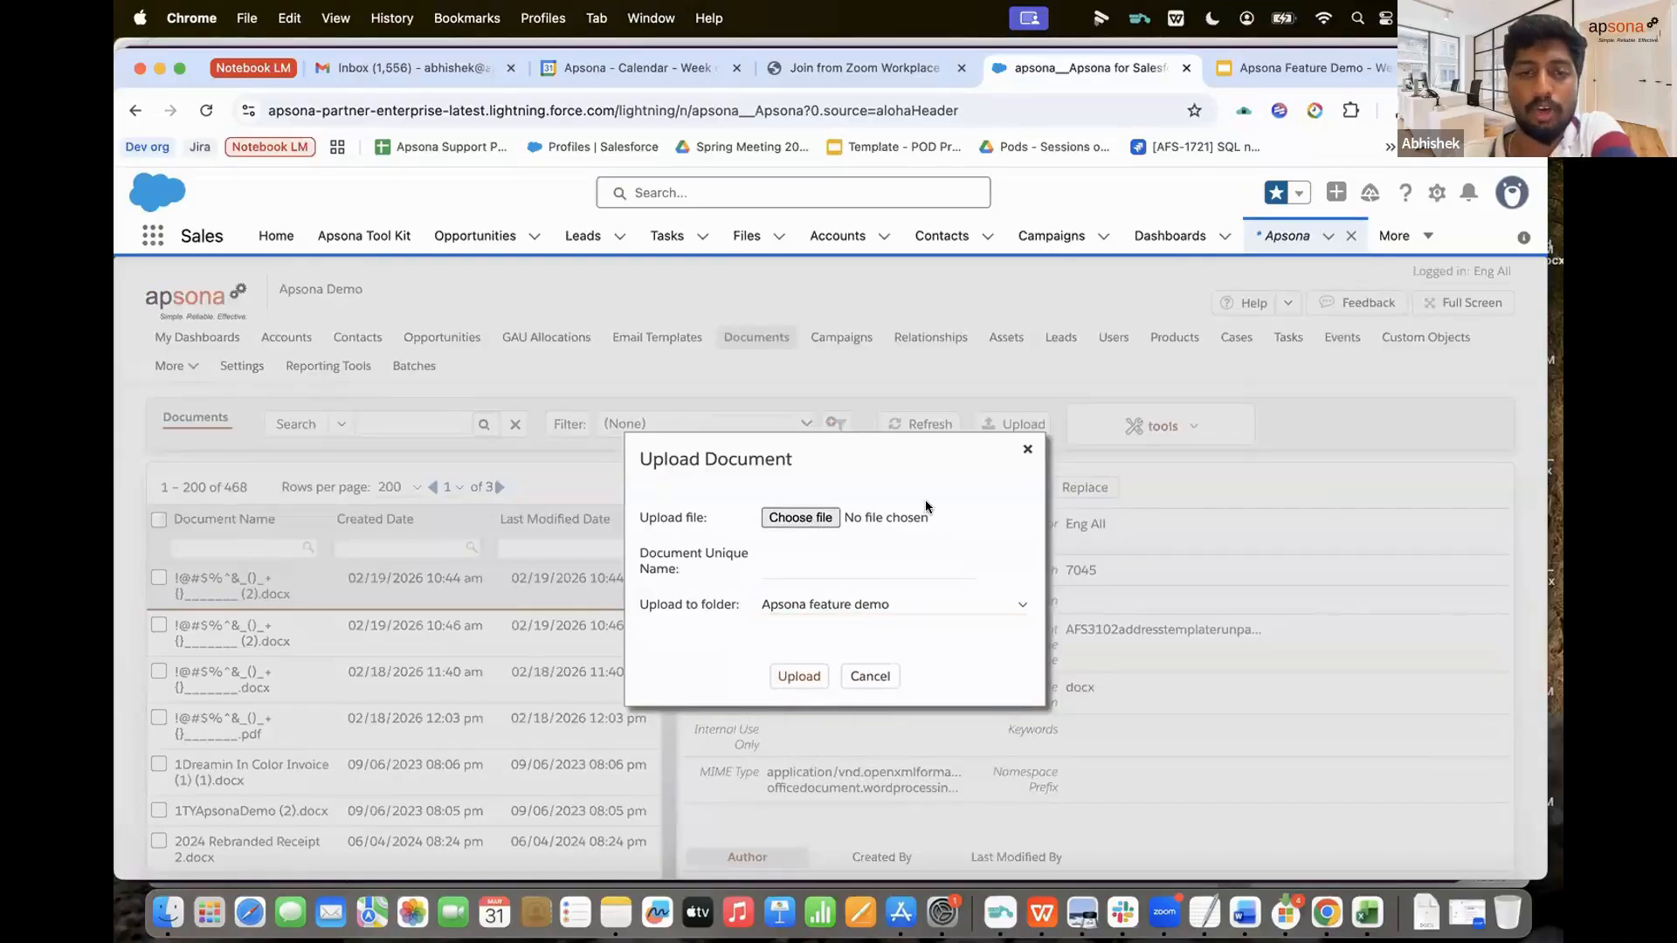
Step: Choose "001gK00000EknFOQAZ (3).docx" from Downloads and try to upload it with the automatically filled unique name
scroll(798, 498, "down", 2)
scroll(798, 497, "up", 2)
scroll(774, 518, "down", 2)
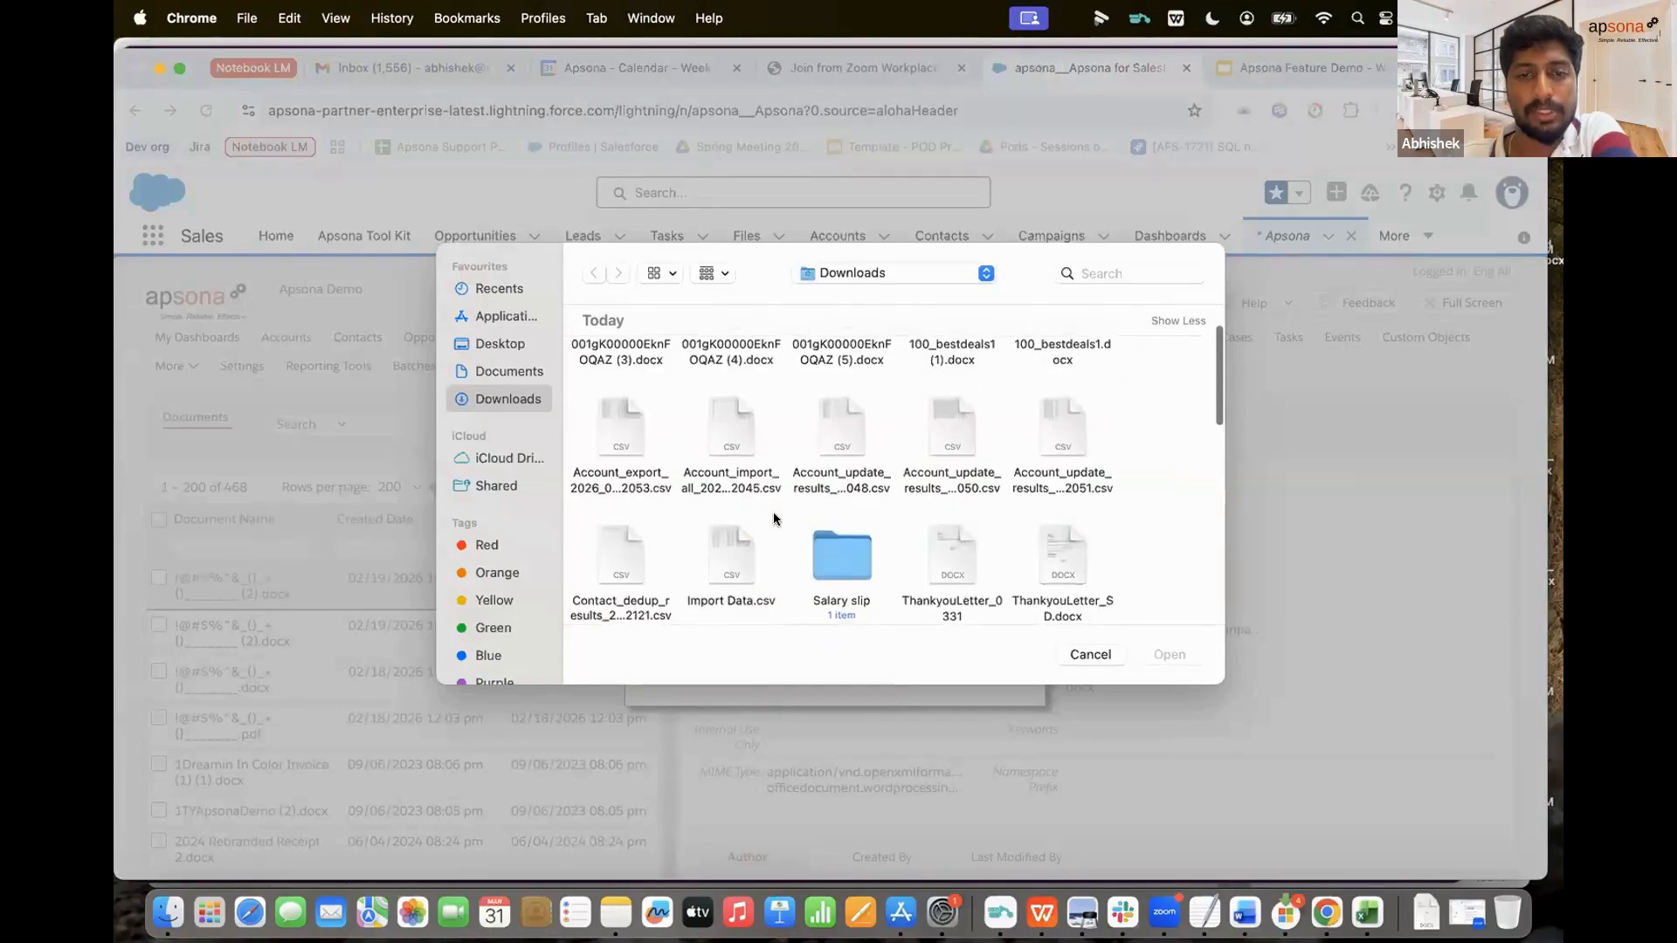
scroll(736, 493, "up", 2)
double_click(632, 388)
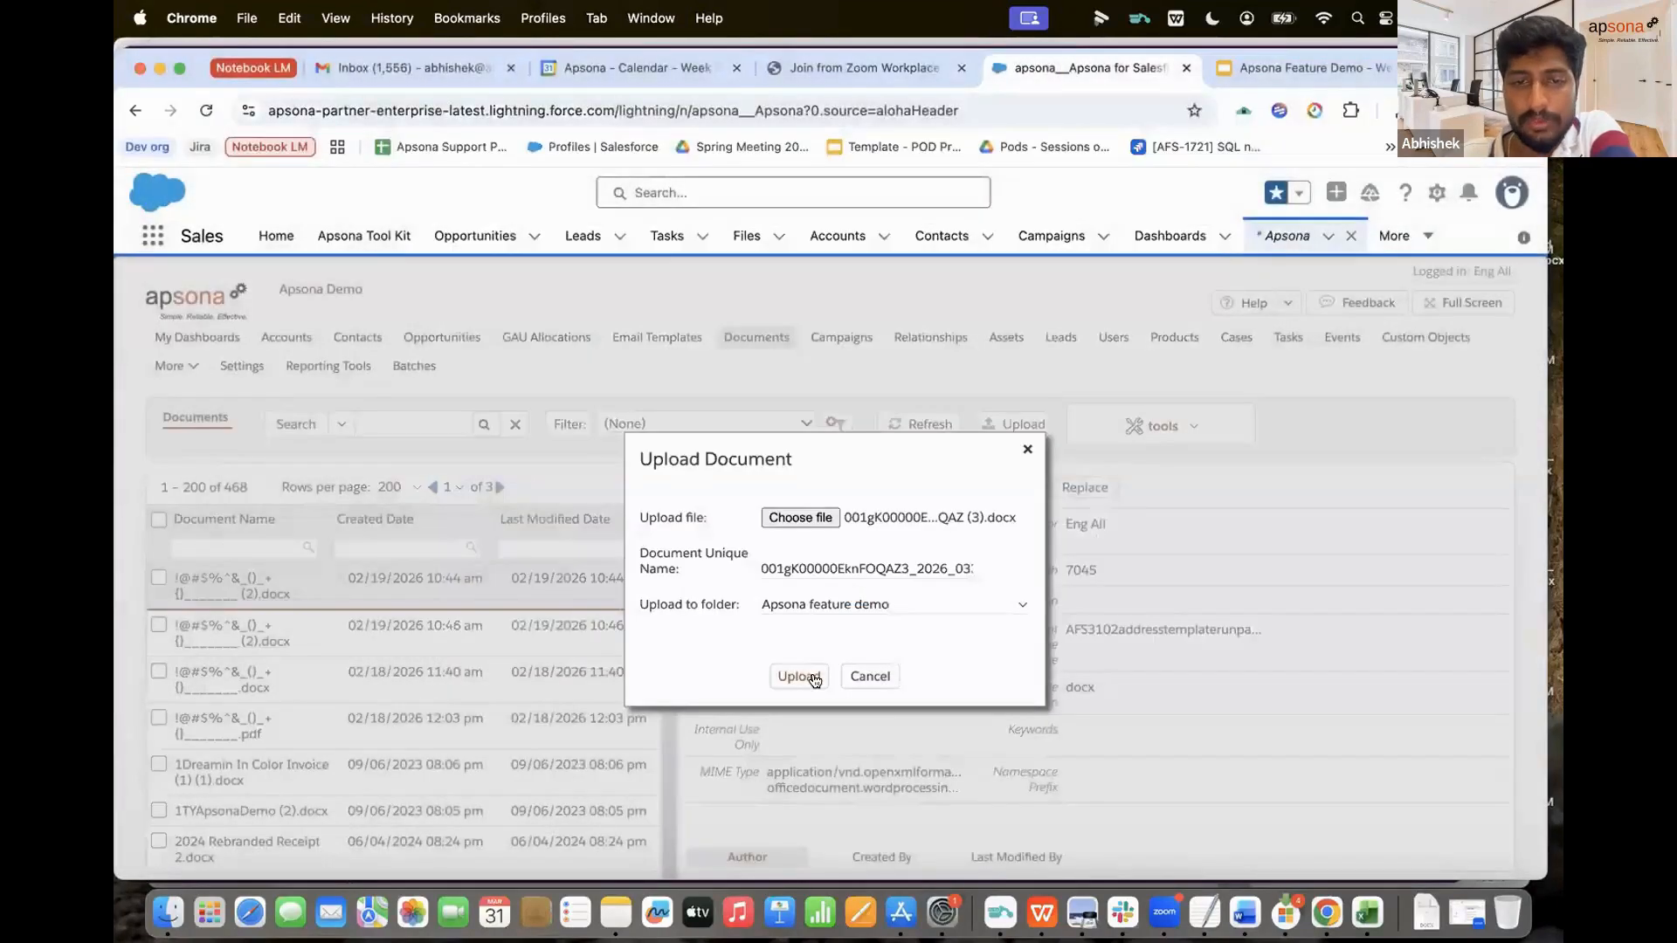
left_click(799, 677)
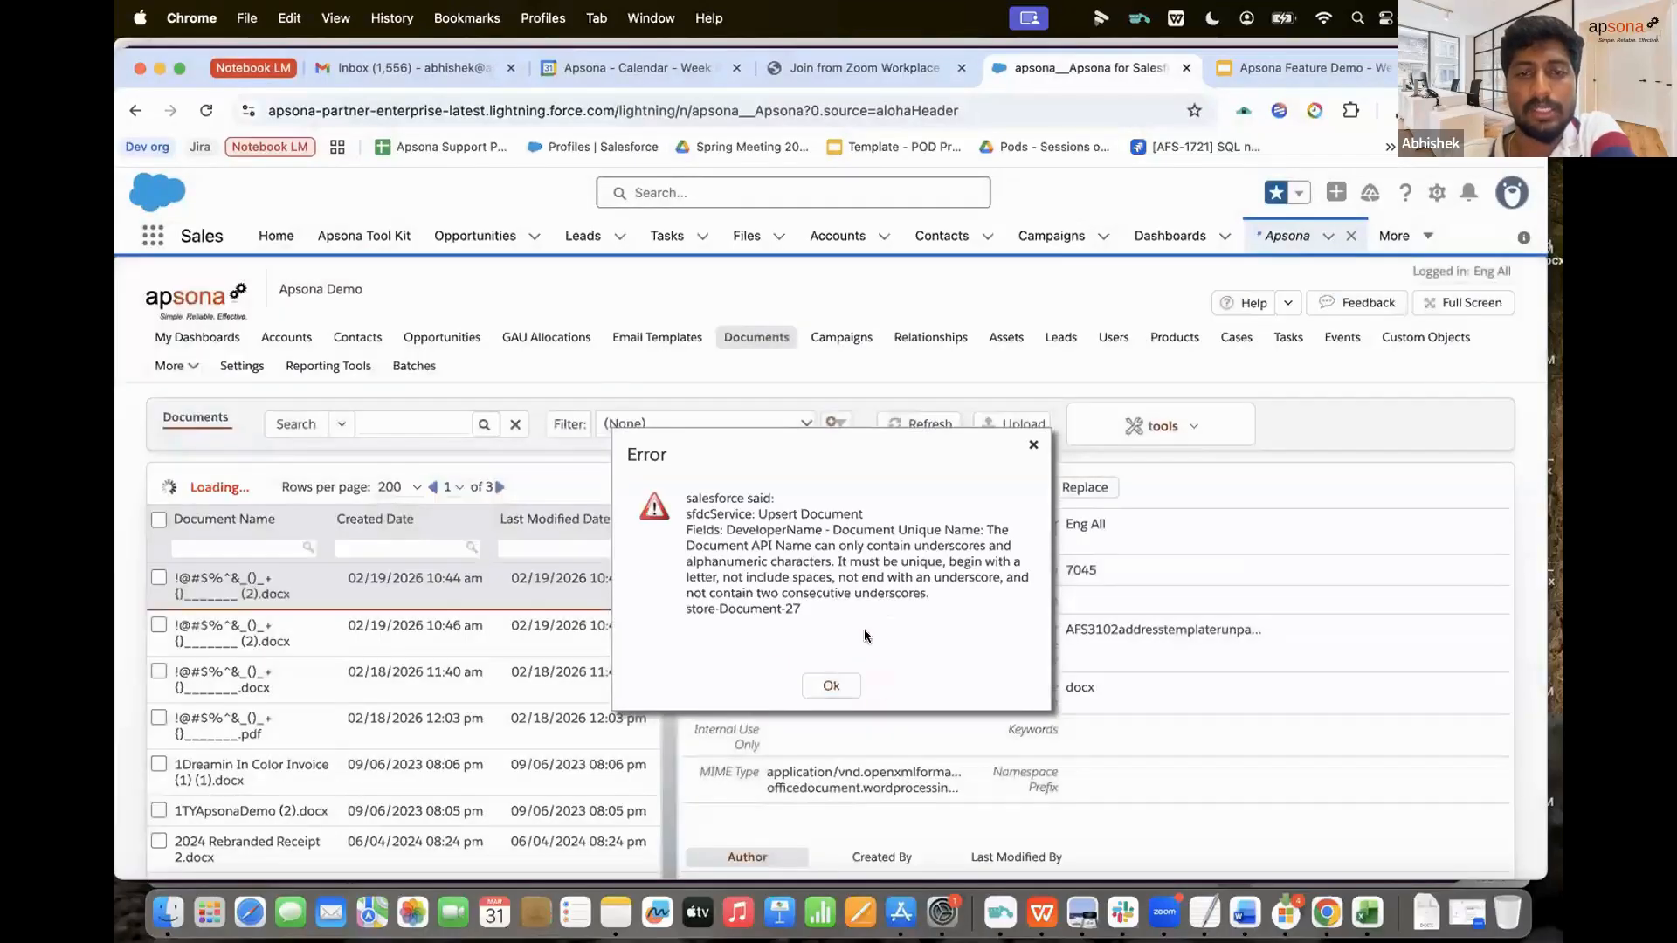
left_click(834, 687)
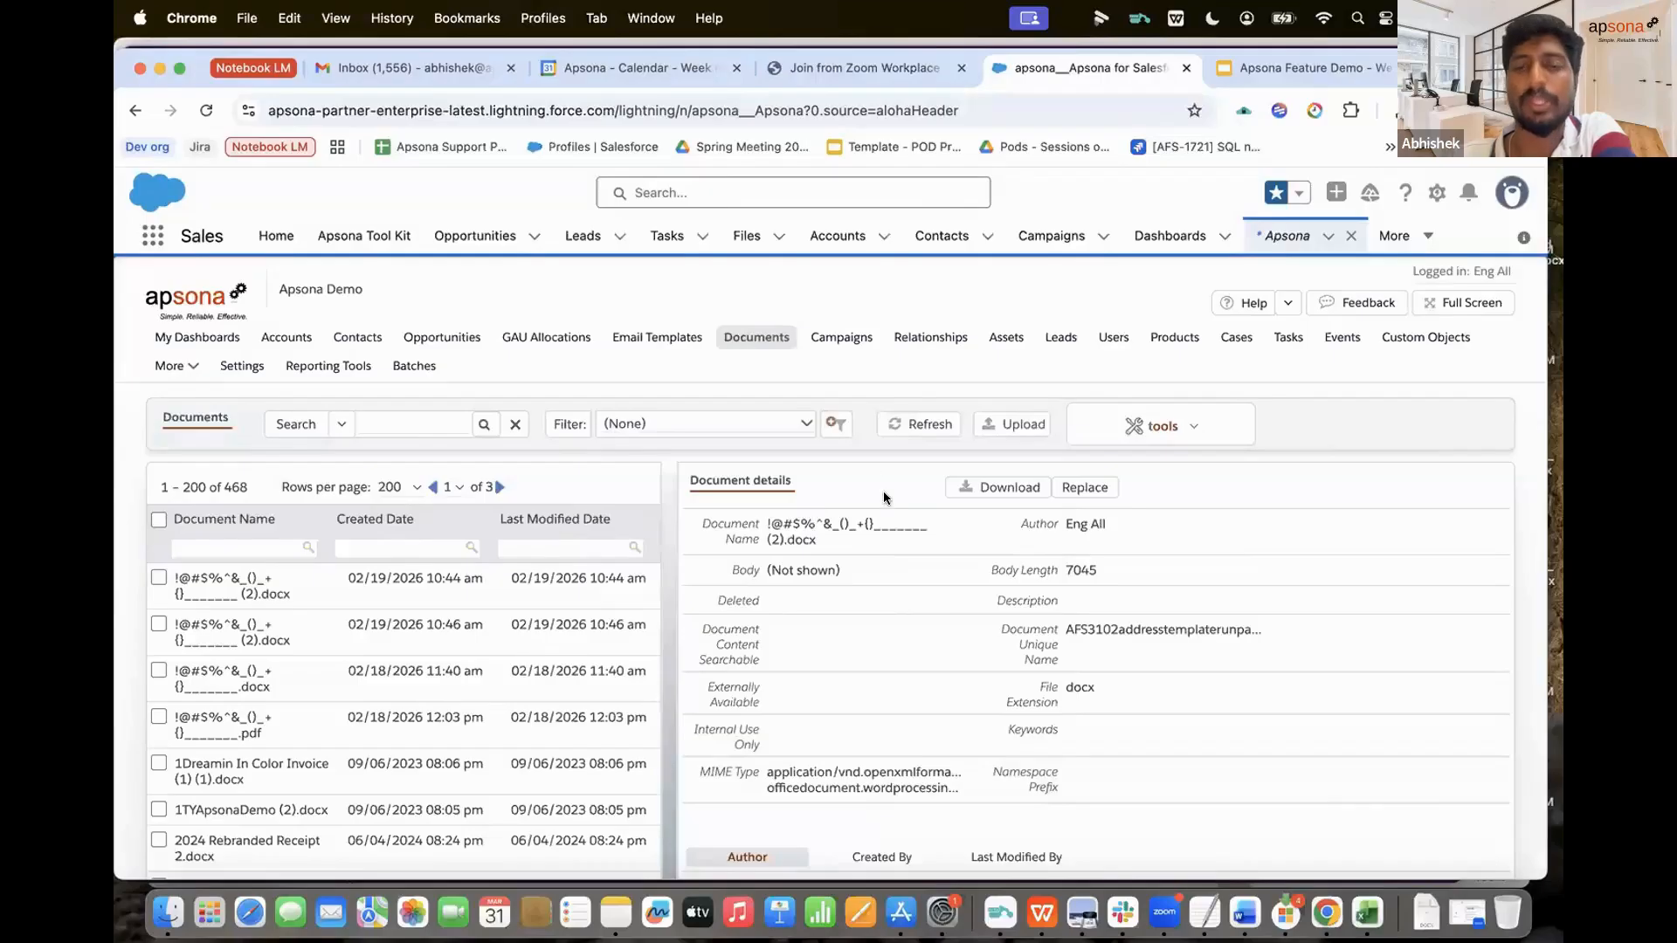
Step: Reopen the document upload form and review the list of available destination folders
left_click(995, 426)
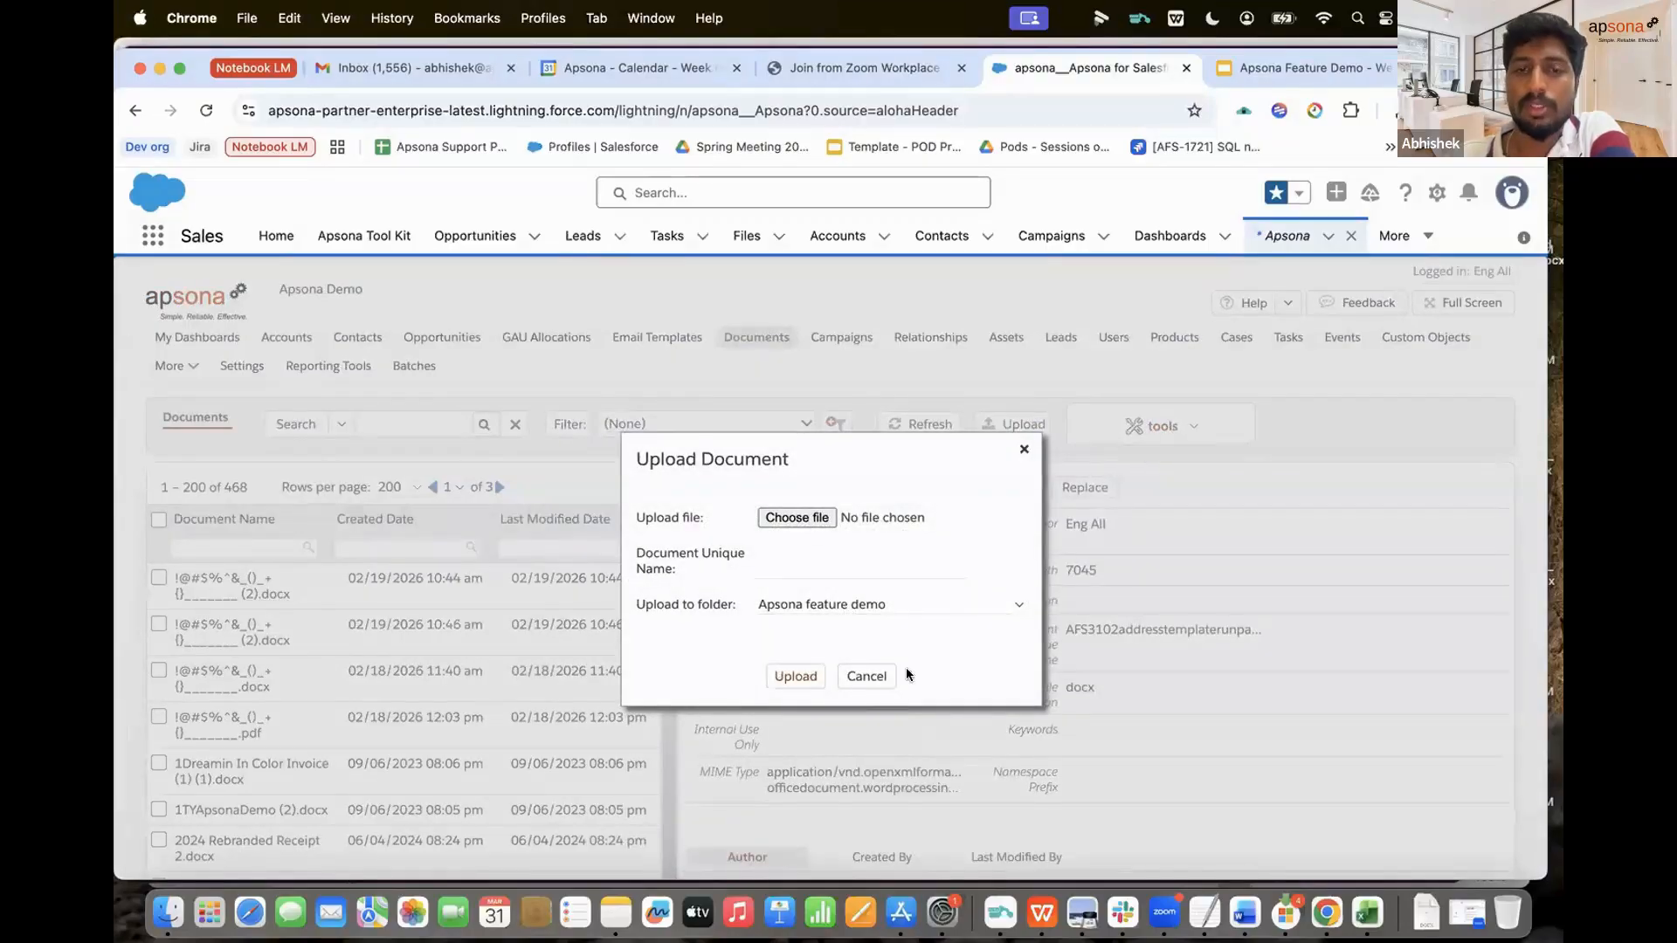
left_click(856, 605)
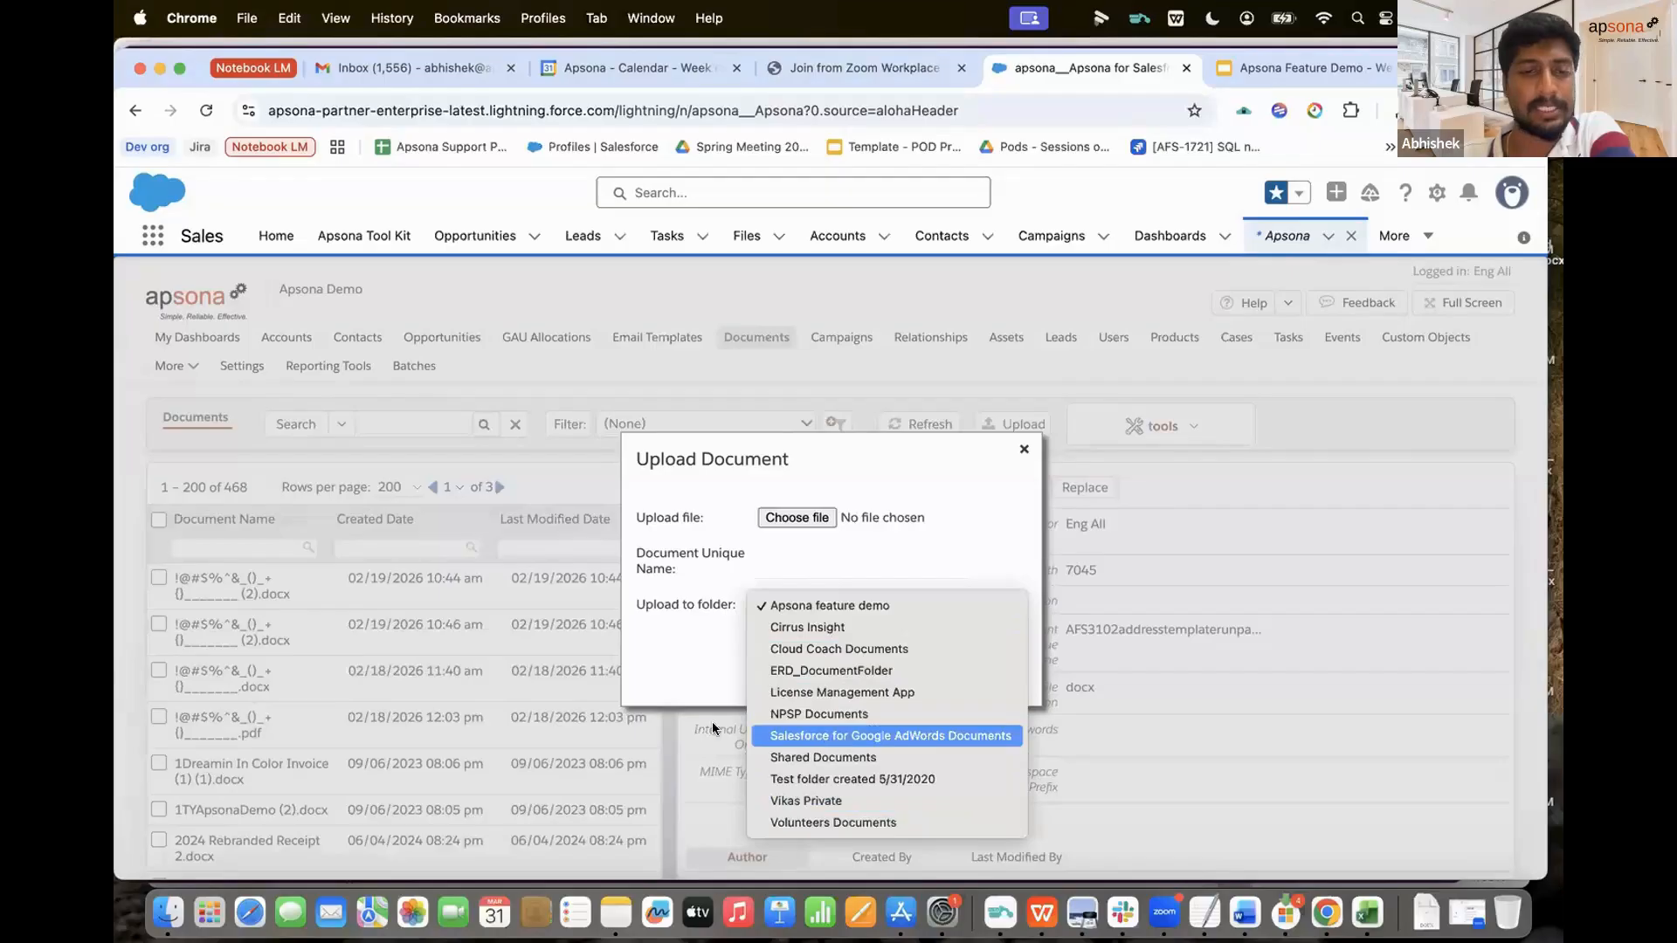
left_click(670, 652)
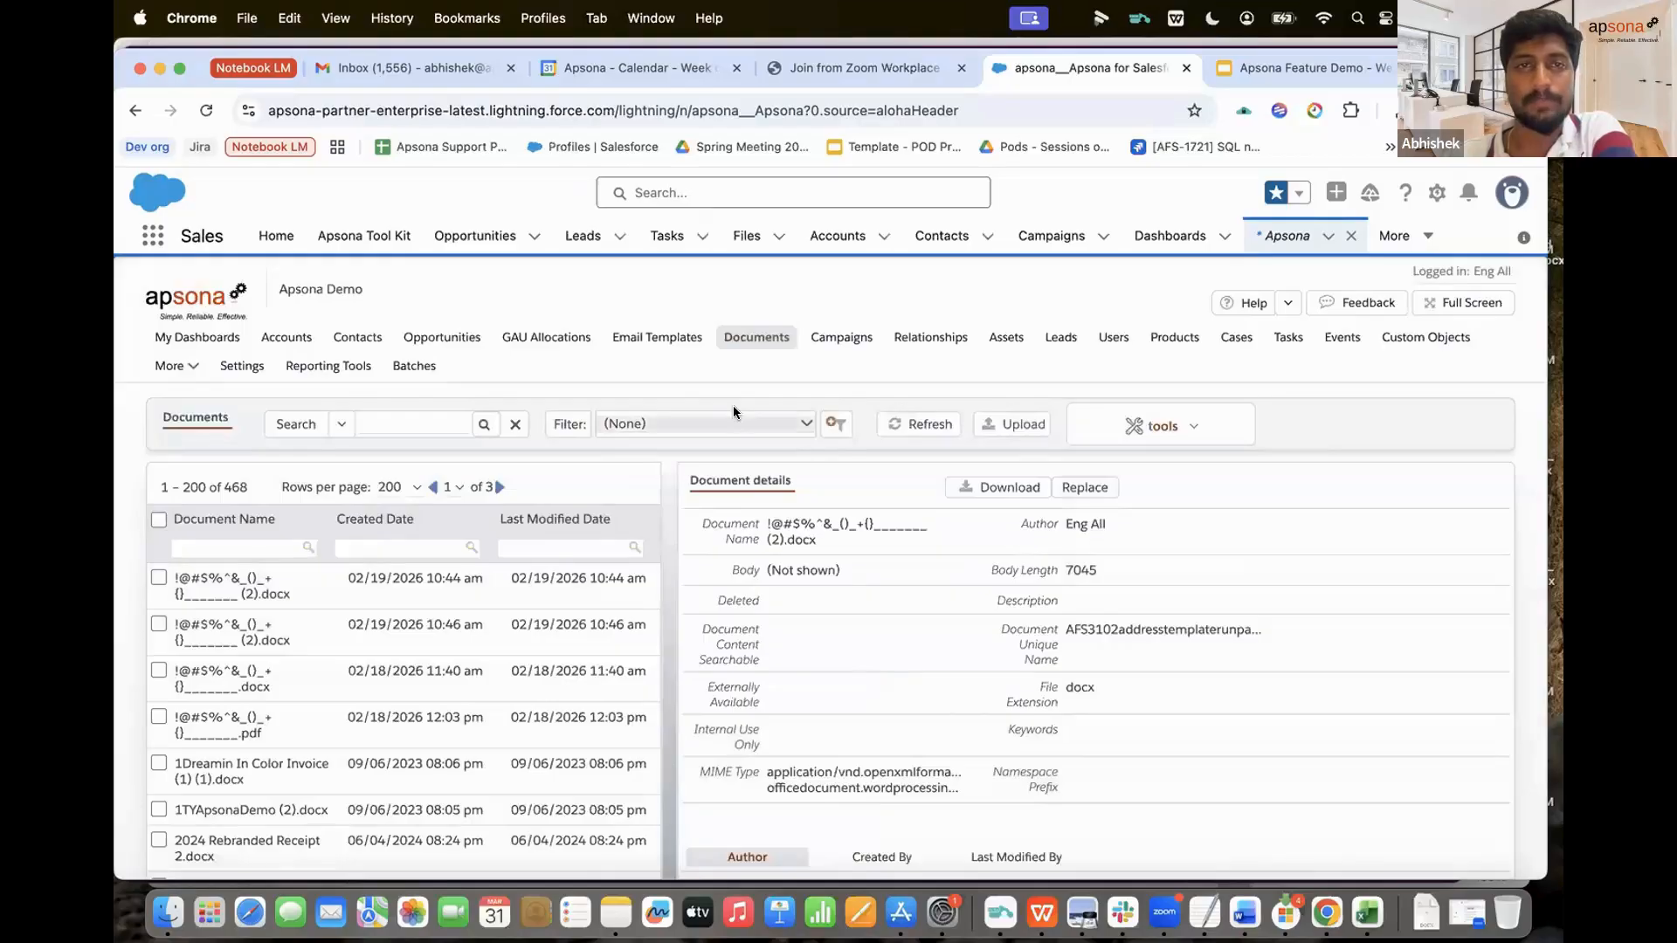
Step: Switch to the Google Slides feature demo deck and review the slides on the merge action's template search and document preview
left_click(1247, 71)
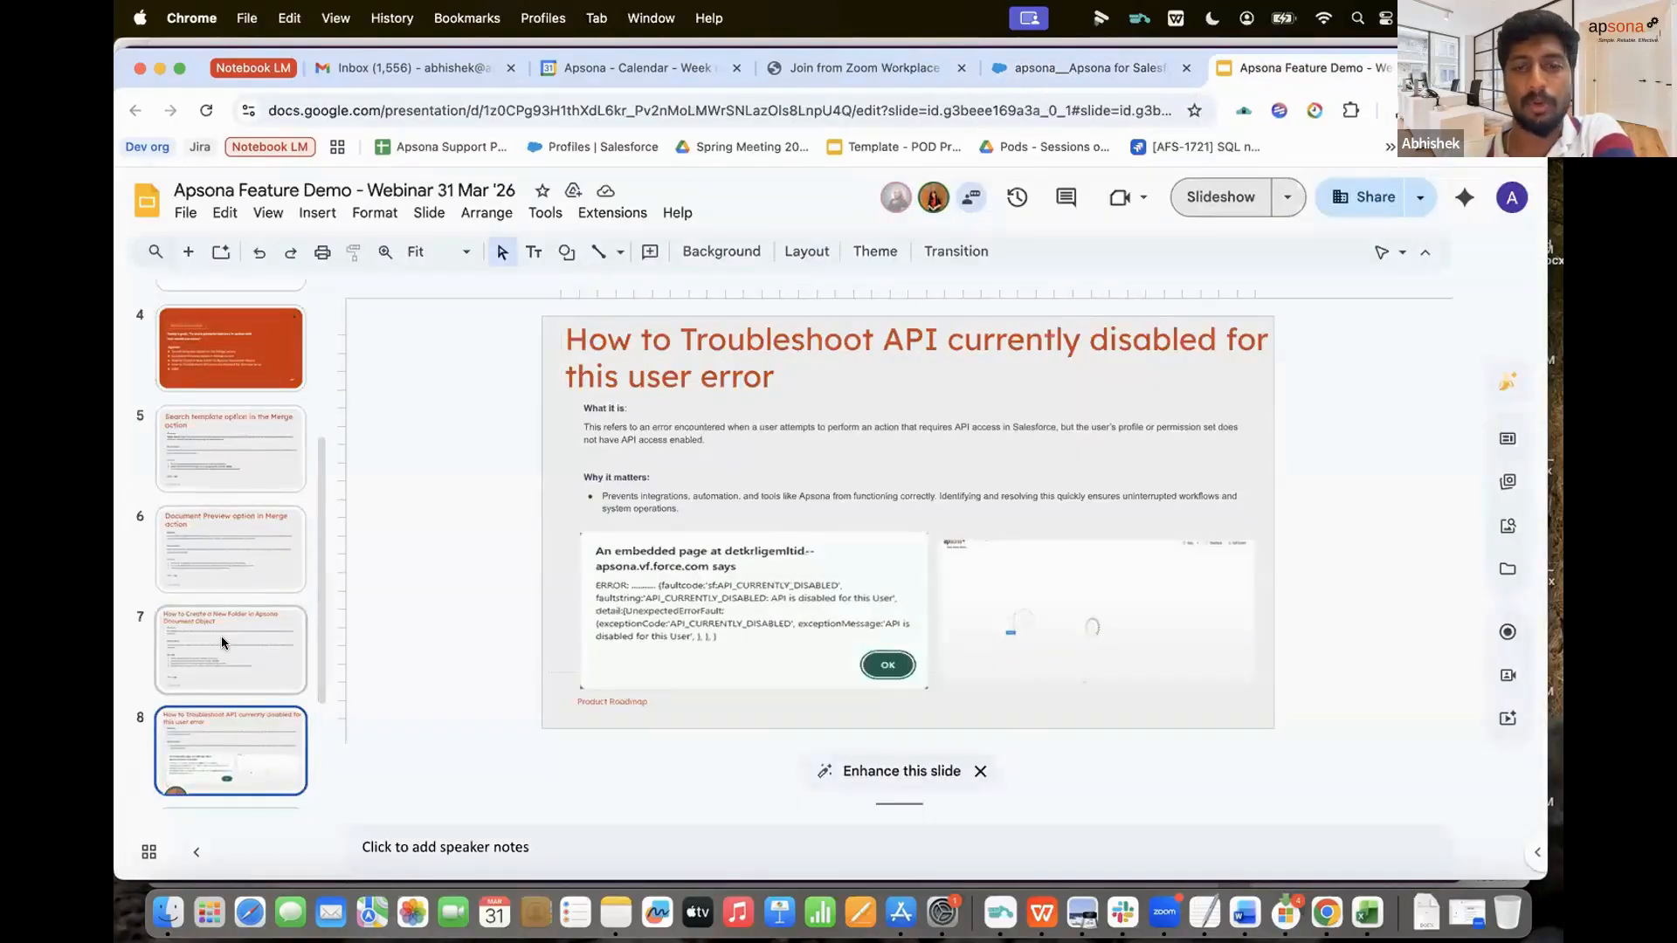
left_click(222, 639)
left_click(222, 450)
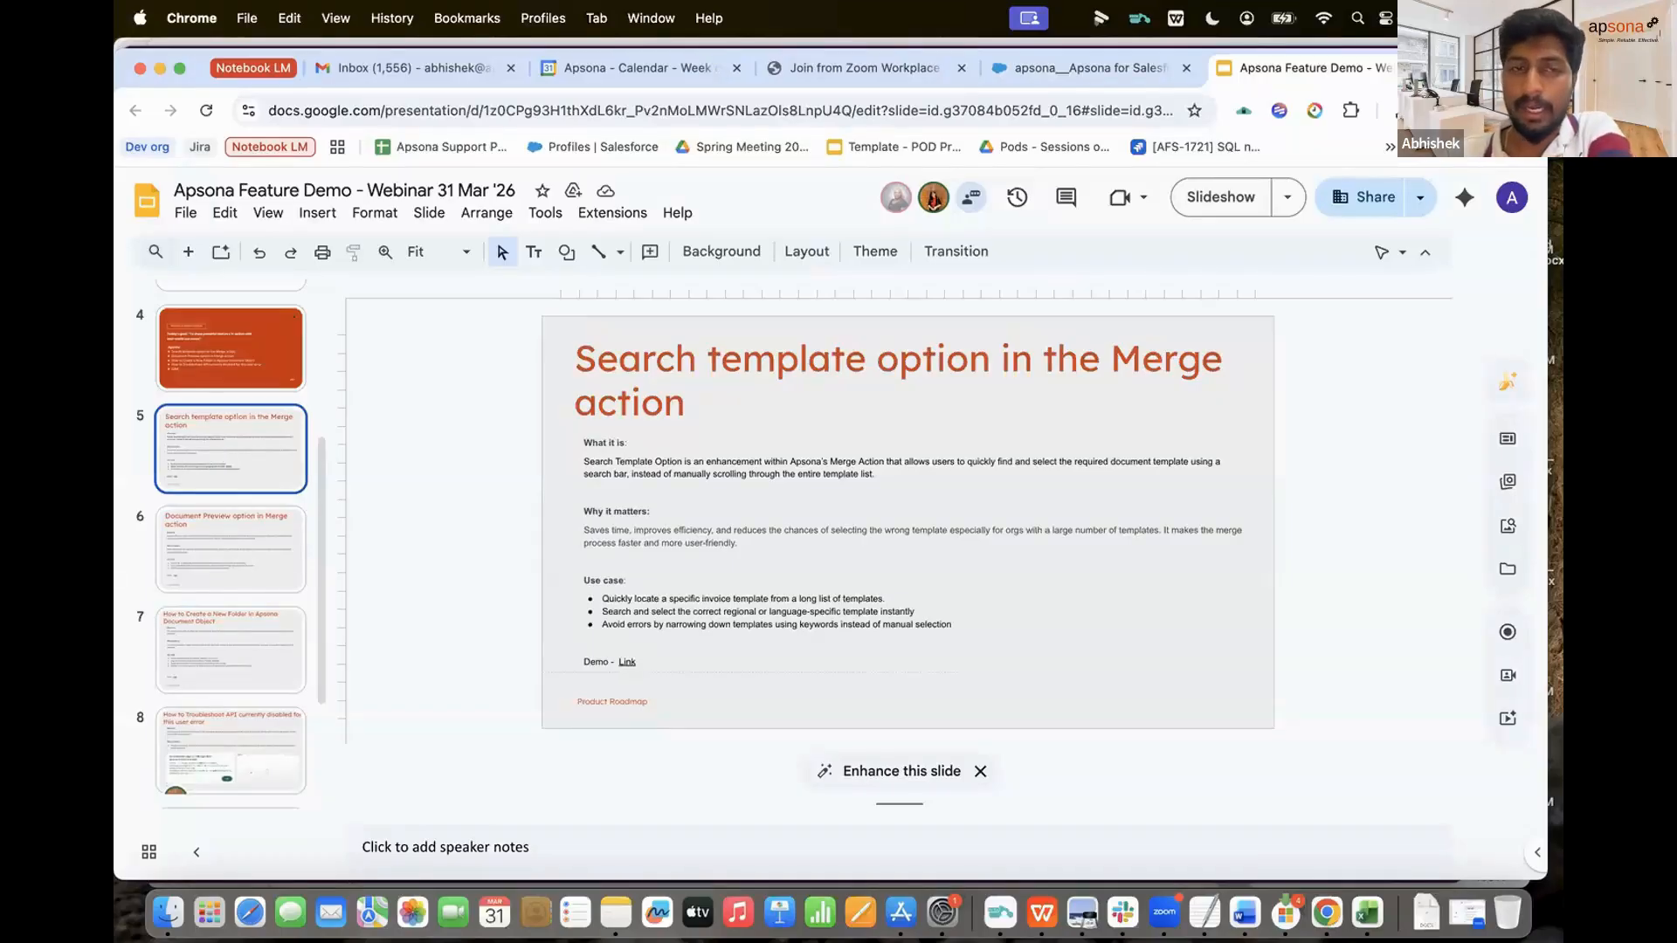
key("Down")
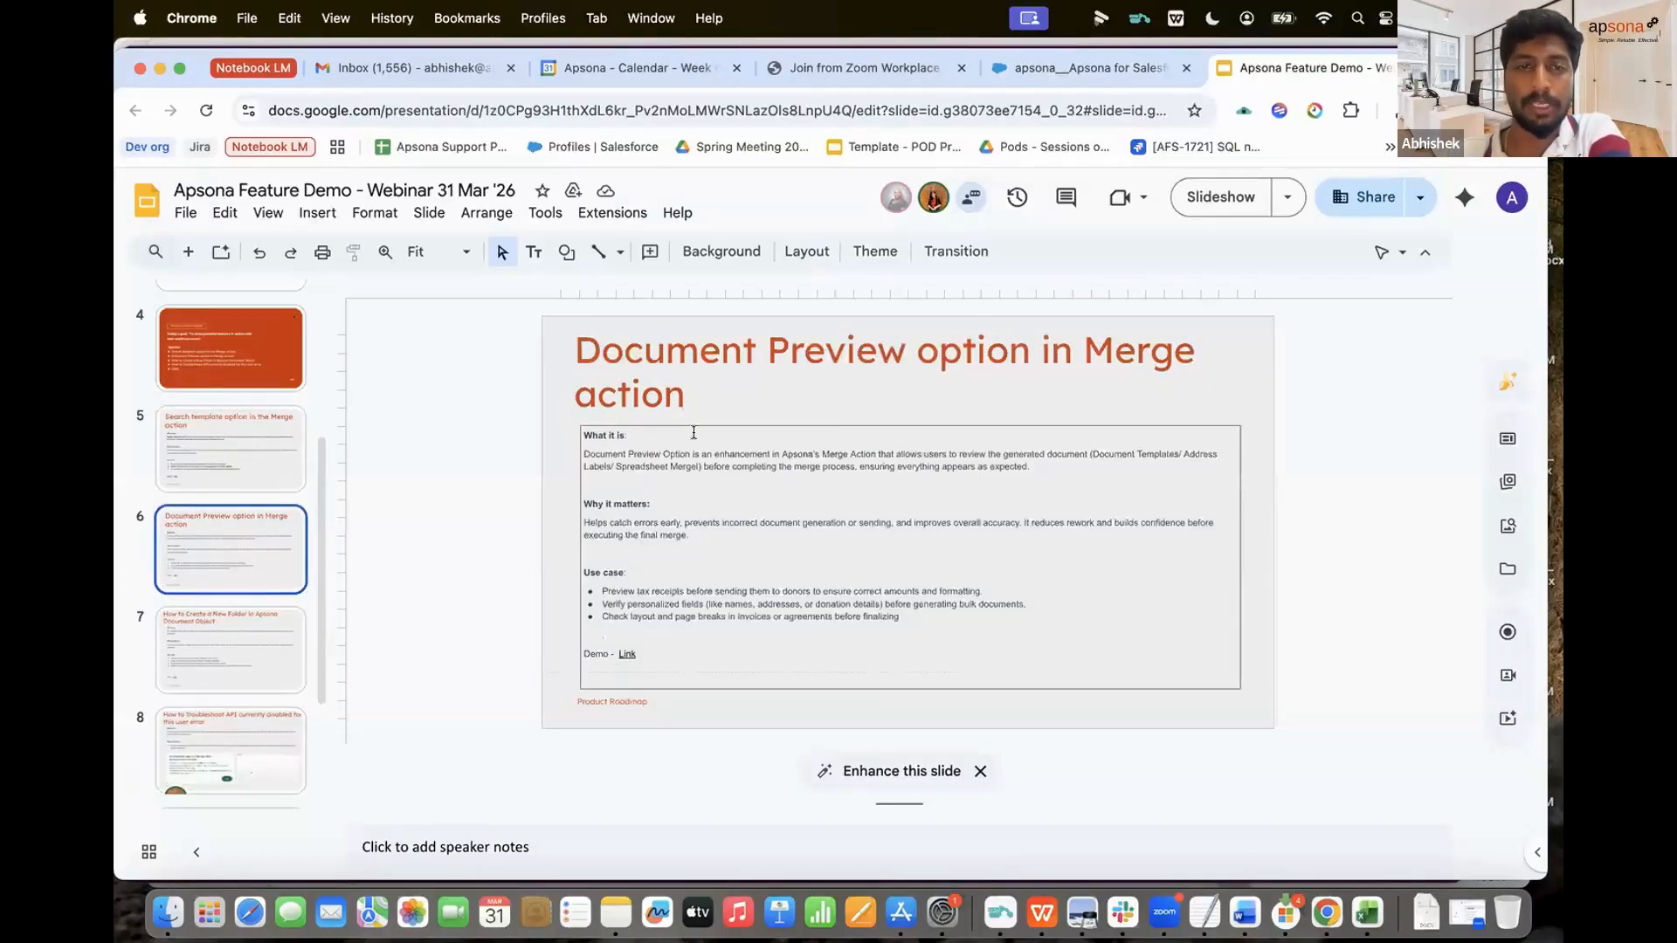
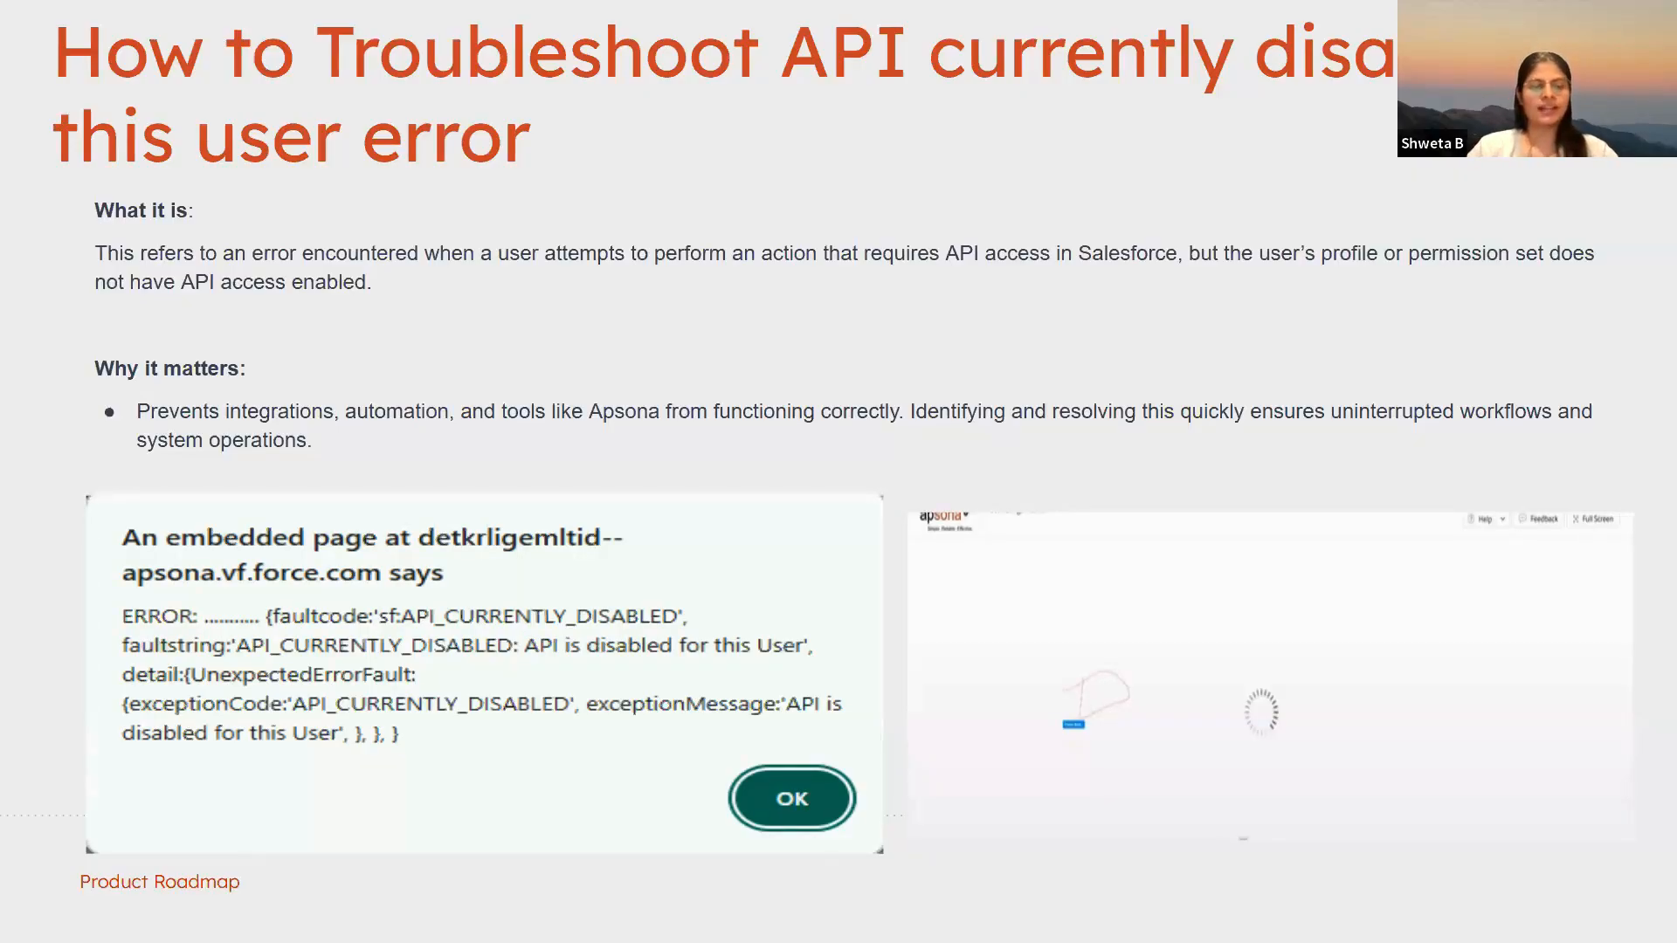
Step: Leave the slideshow and examine the API_CURRENTLY_DISABLED error message on the developer org's Apsona page
key("Escape")
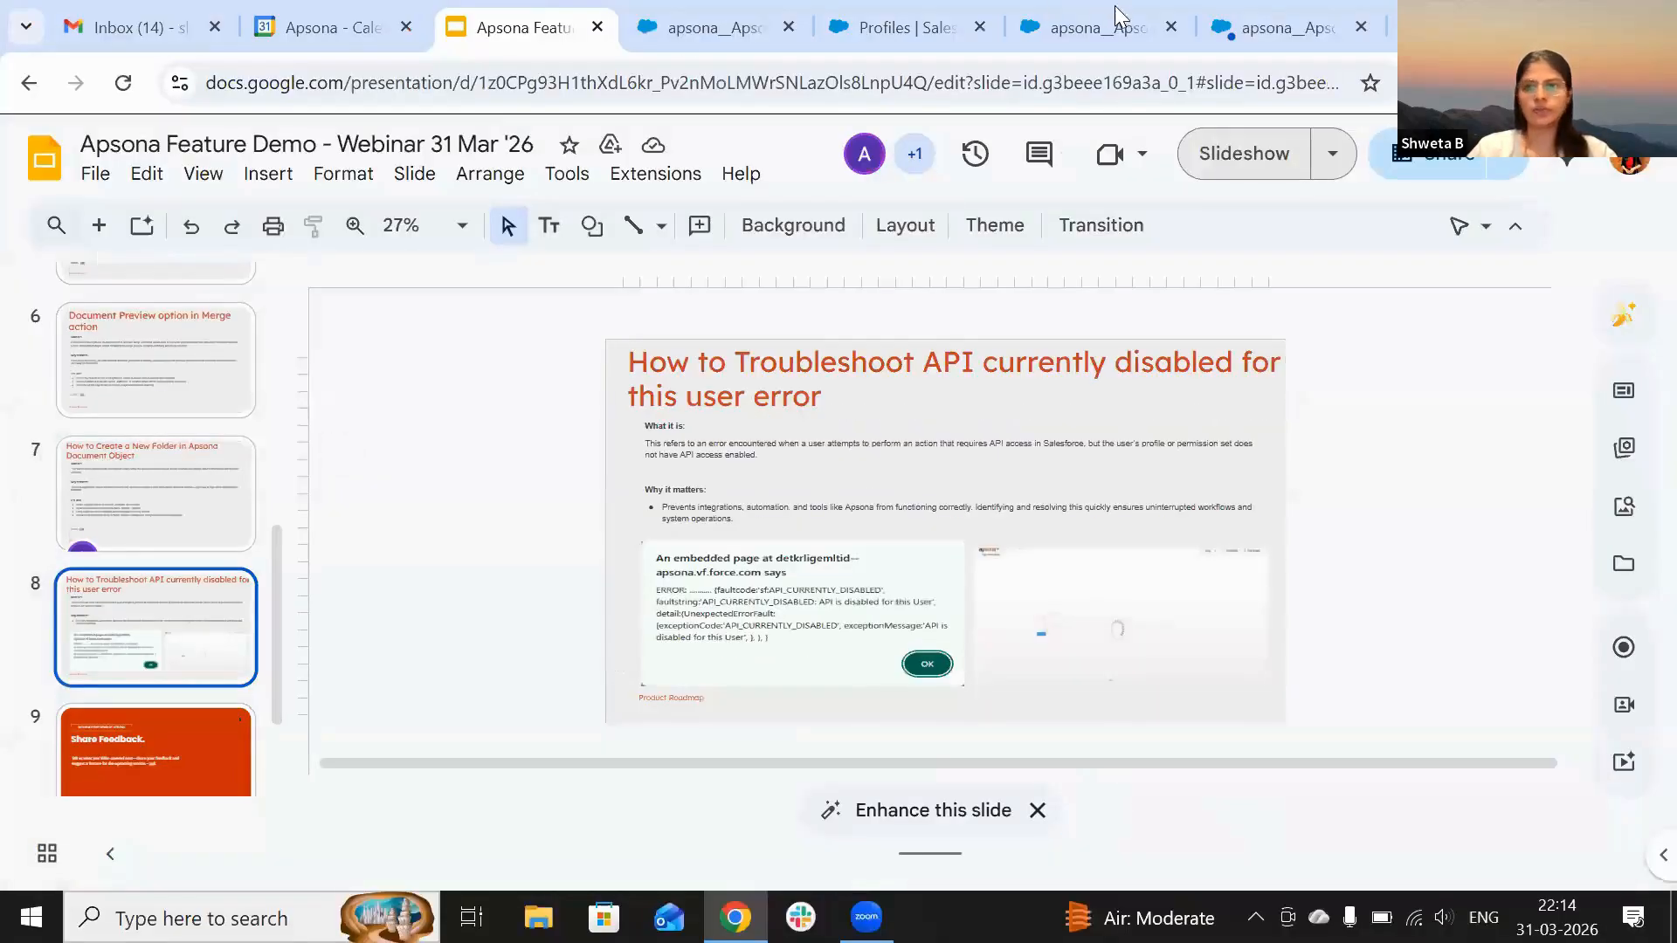
left_click(1280, 12)
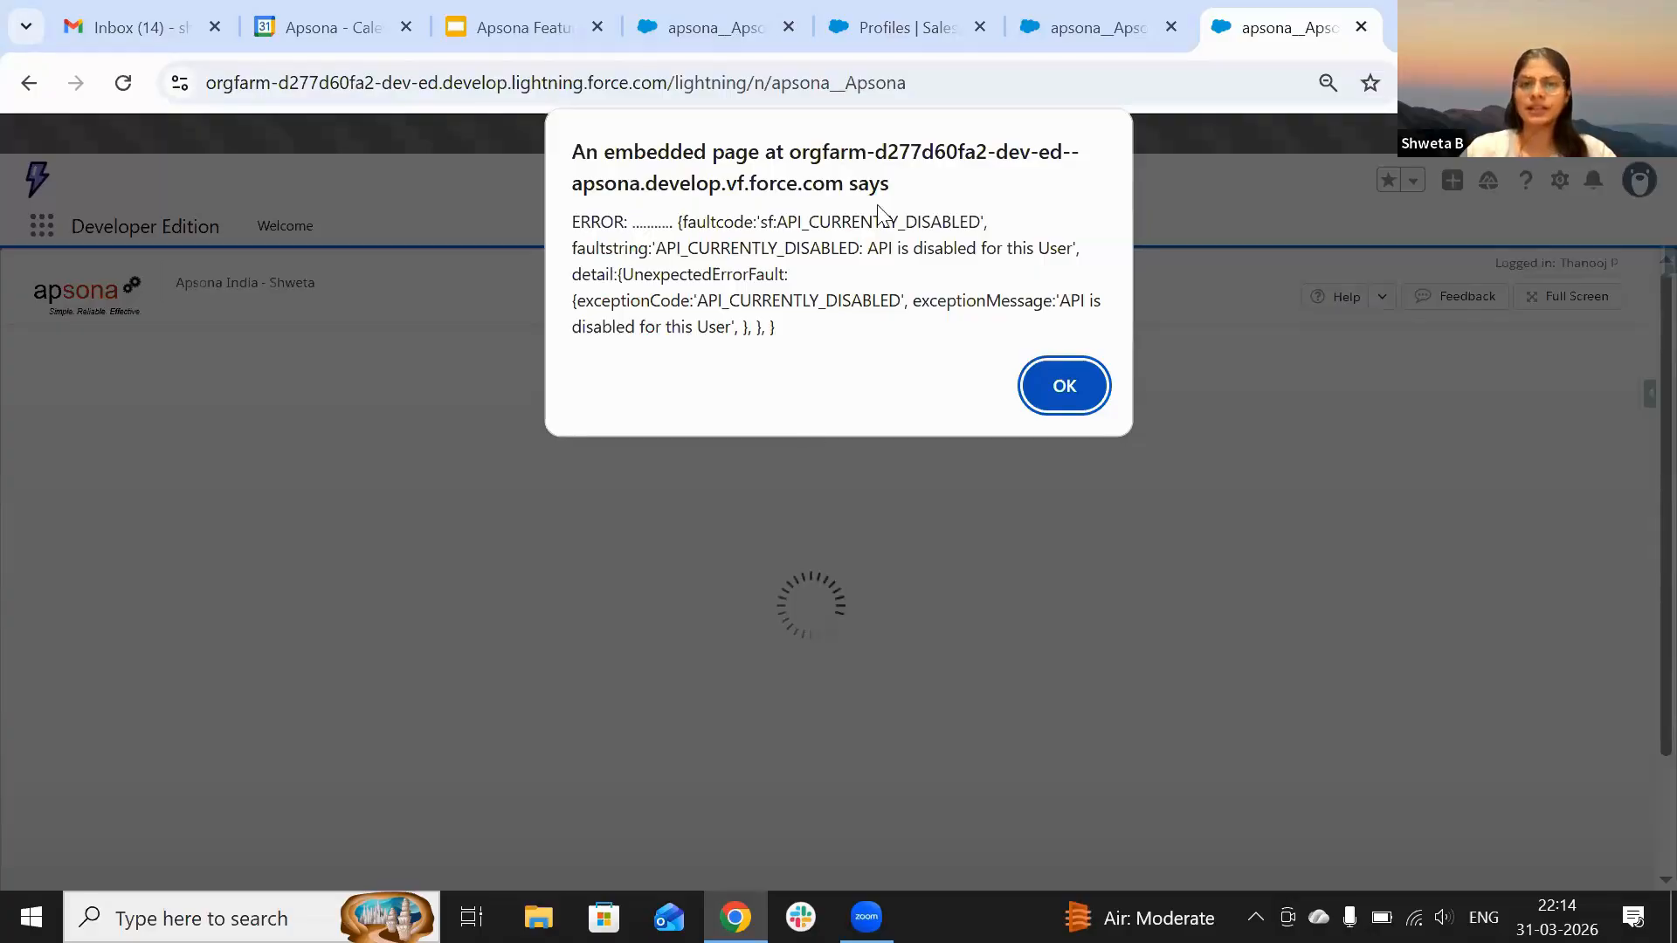
left_click_drag(814, 225, 828, 258)
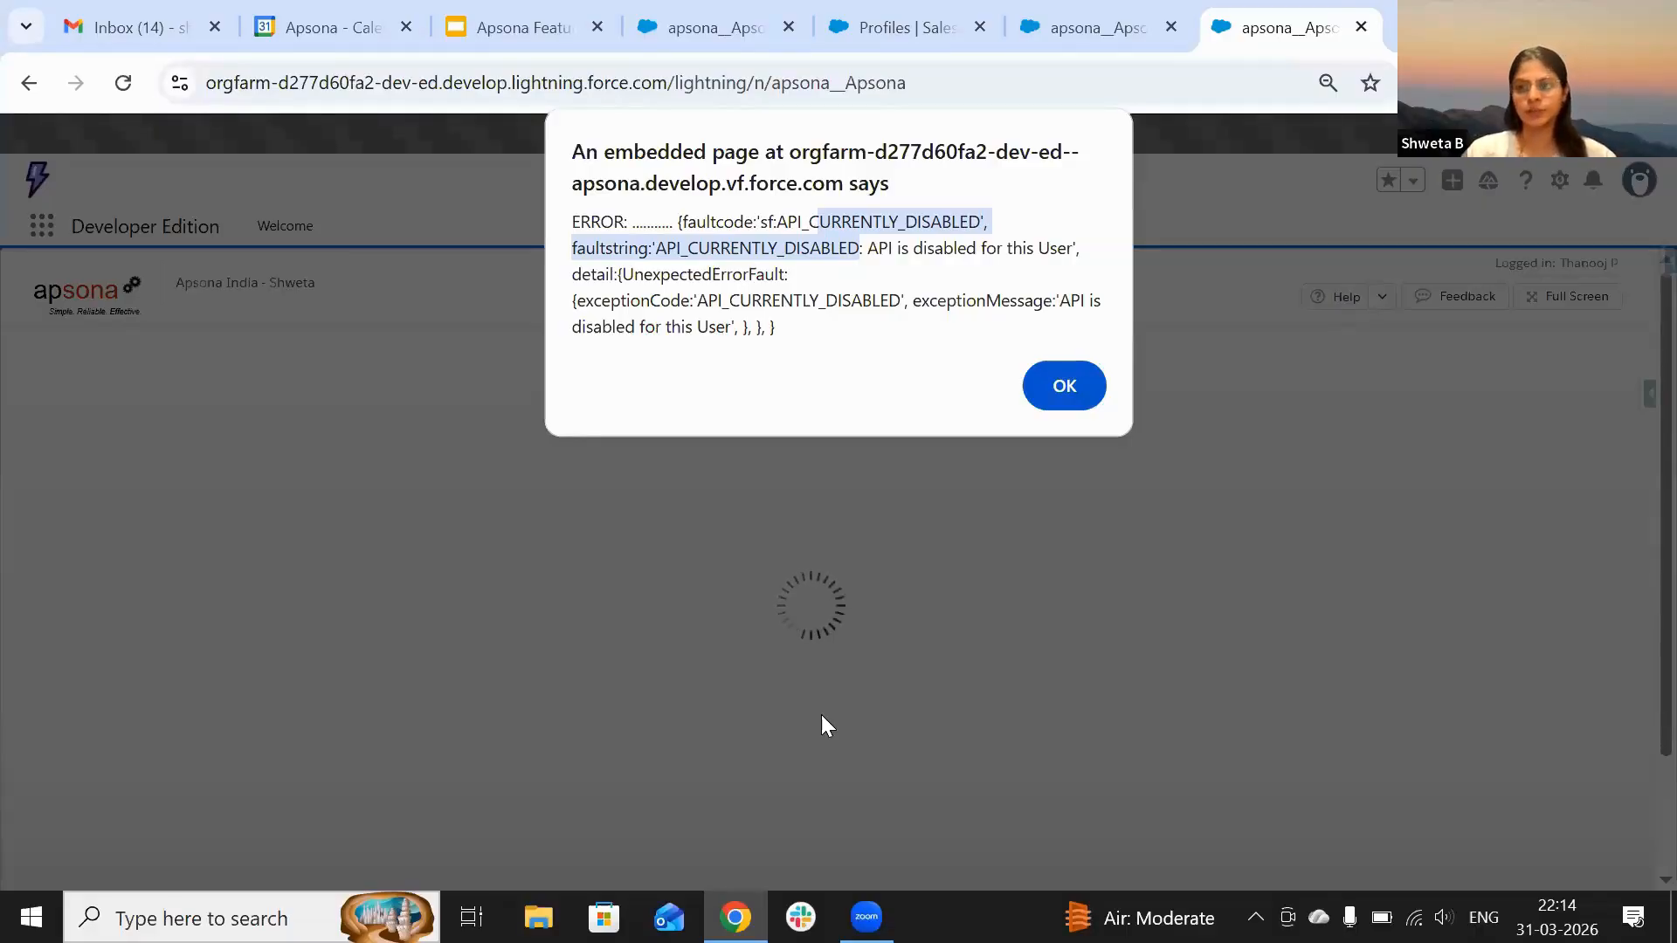
left_click(1059, 25)
left_click(896, 23)
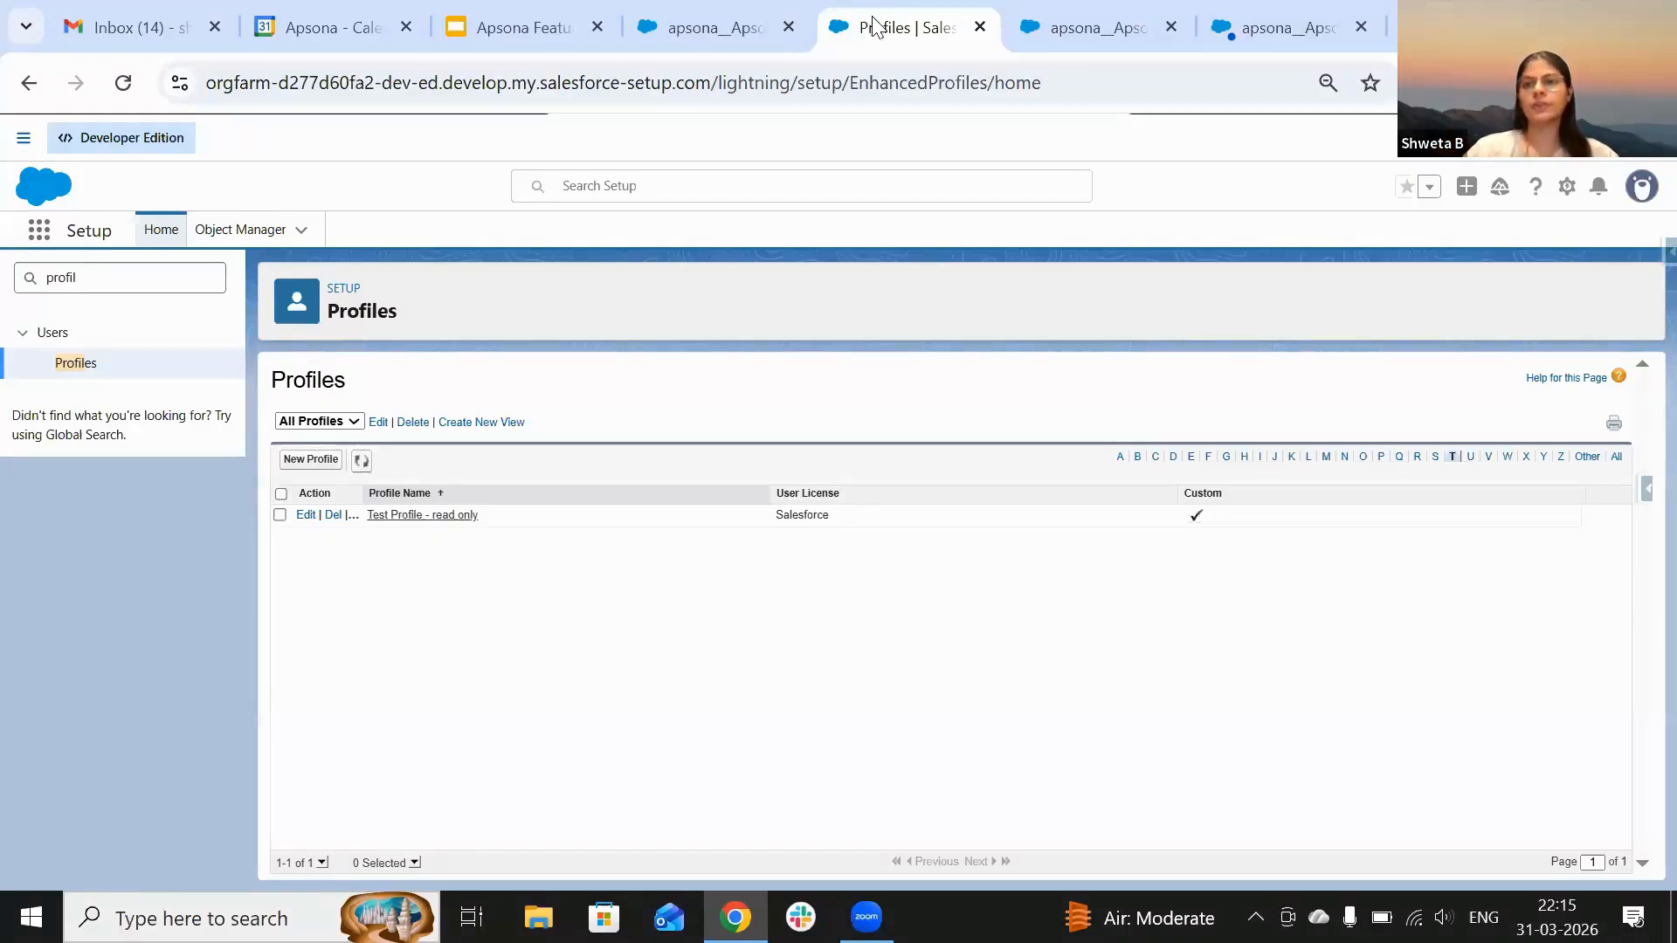
left_click(1270, 26)
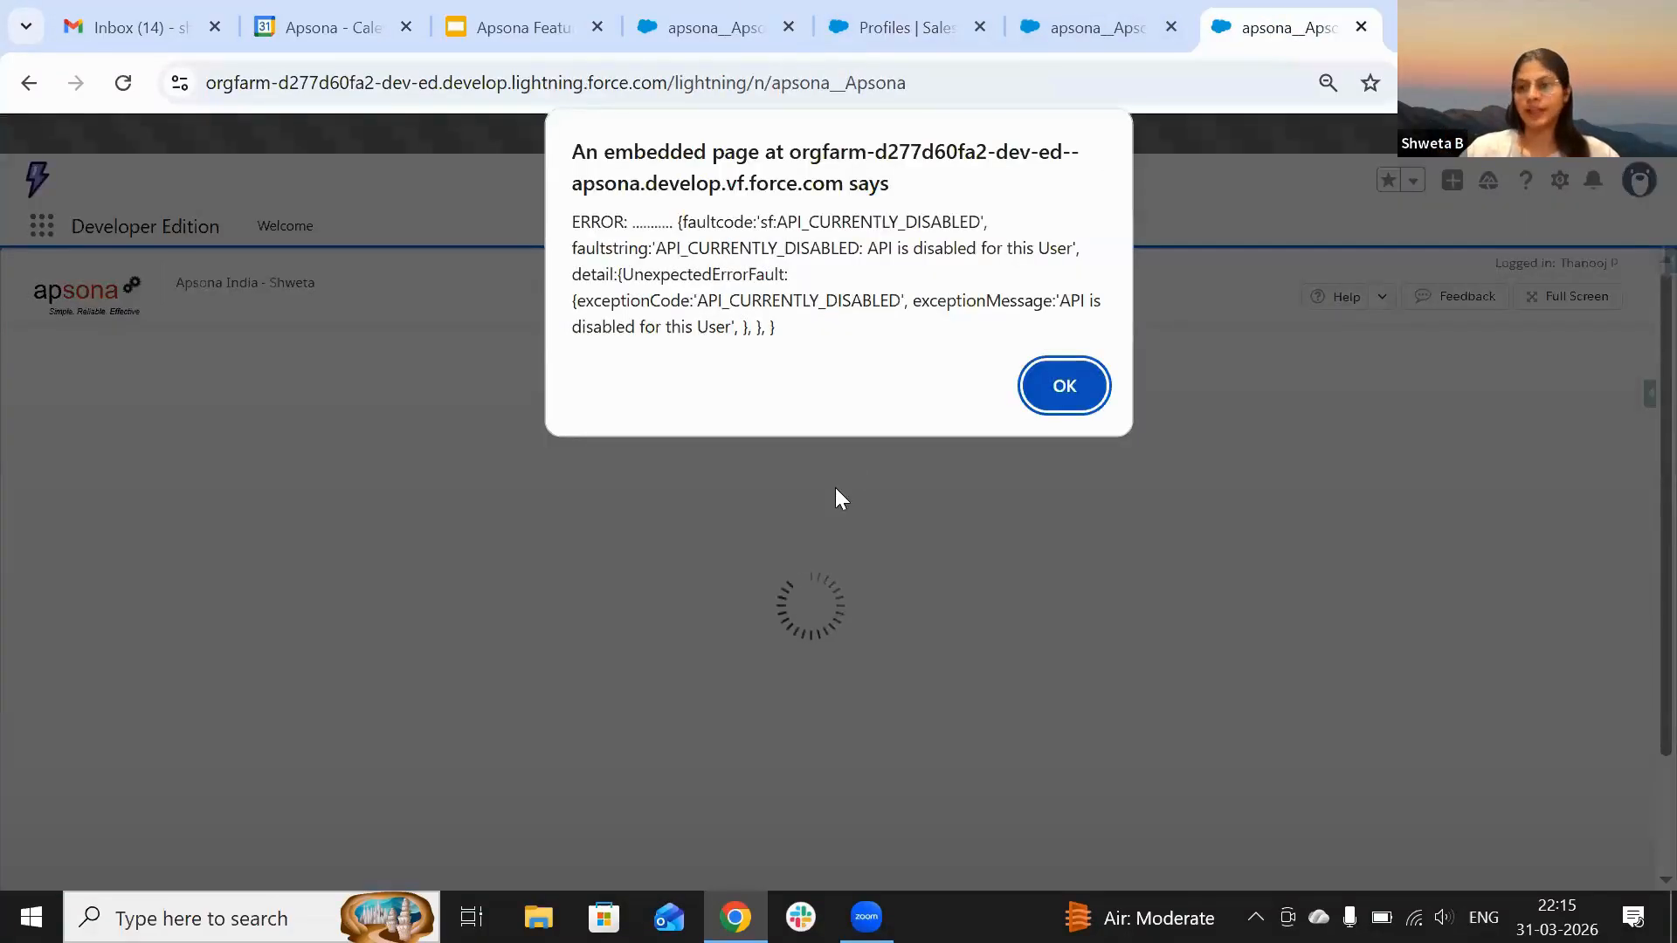
Step: Open the "Test Profile - read only" profile from the Salesforce Setup profiles list and reload its page
left_click(898, 21)
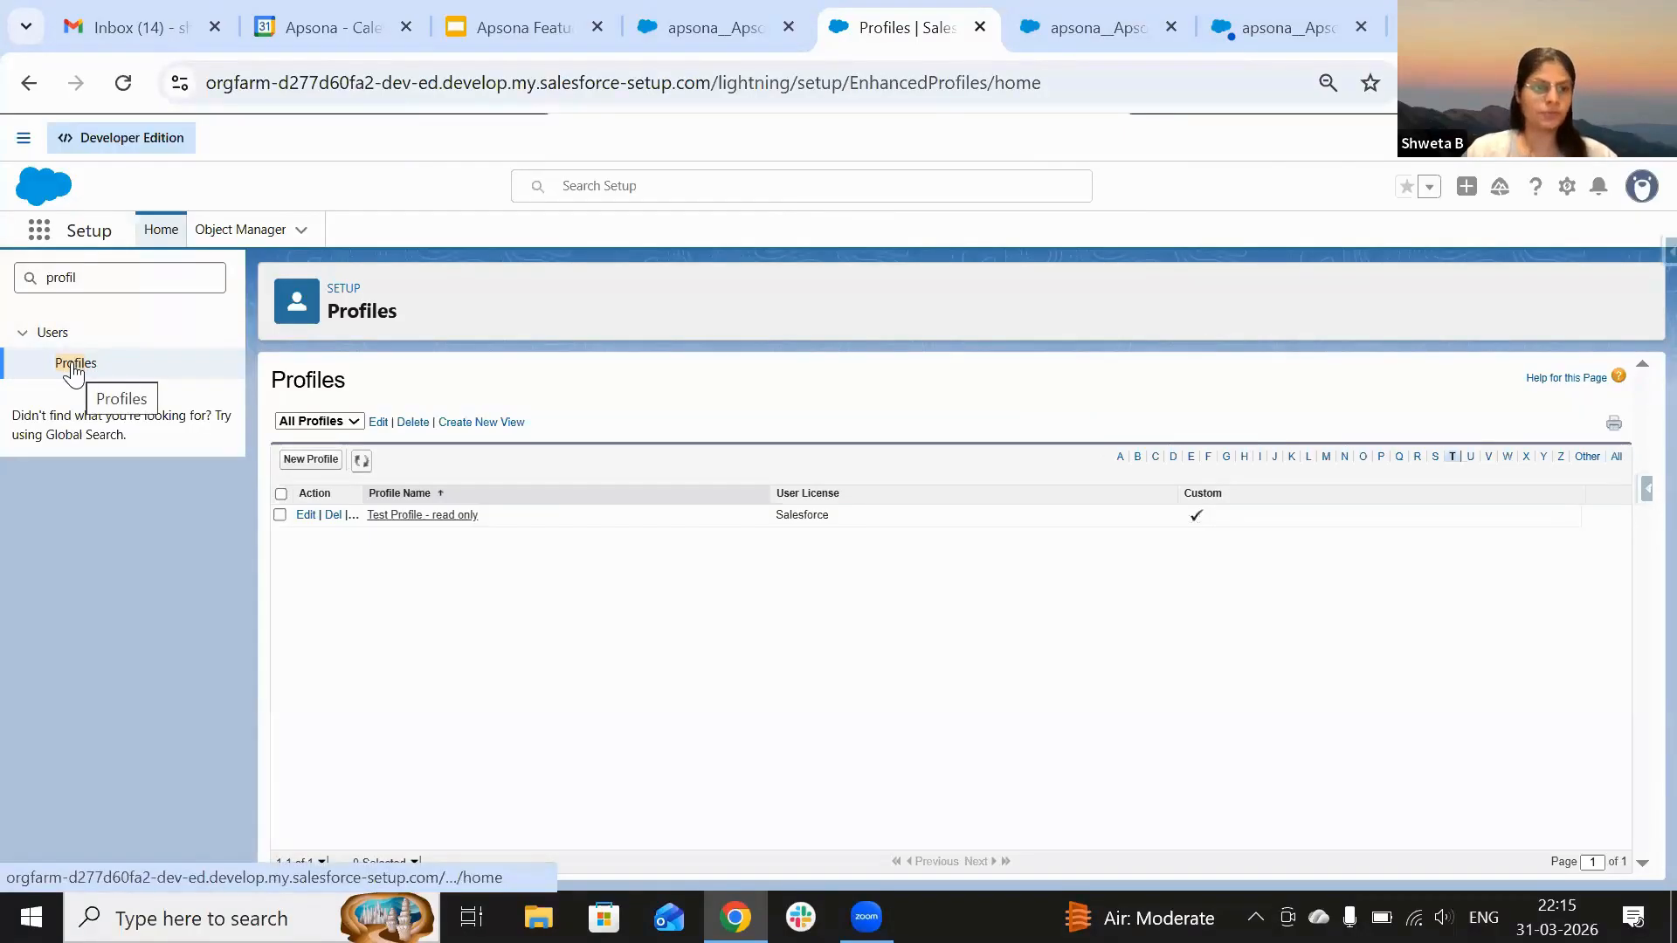
left_click(417, 515)
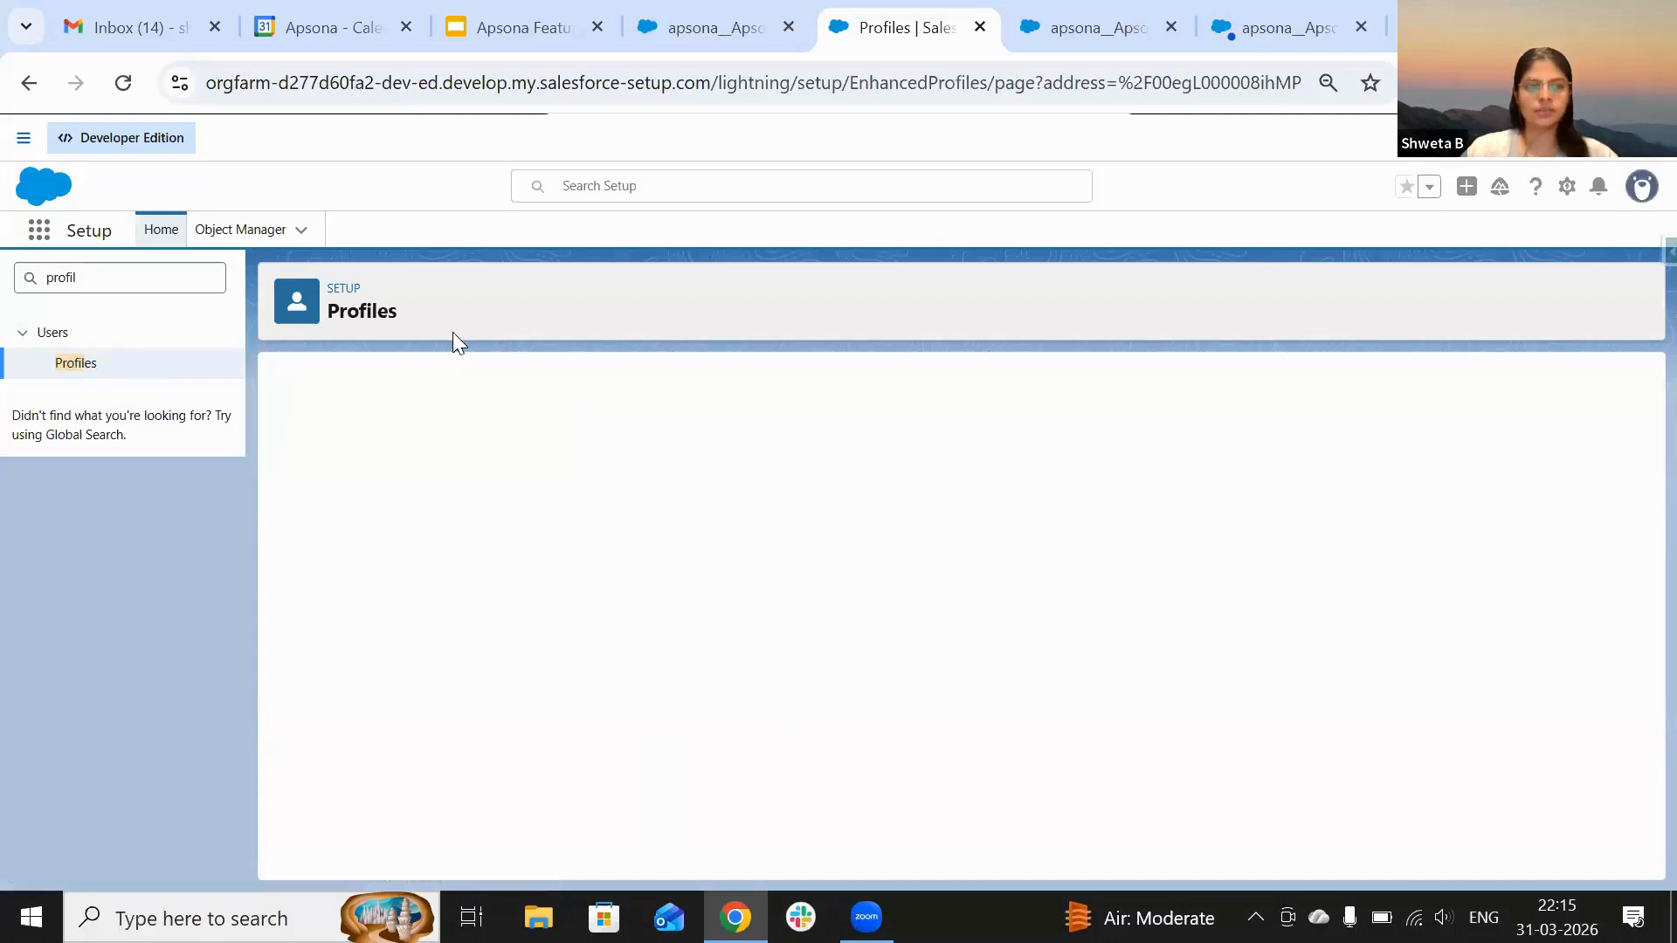
left_click(123, 83)
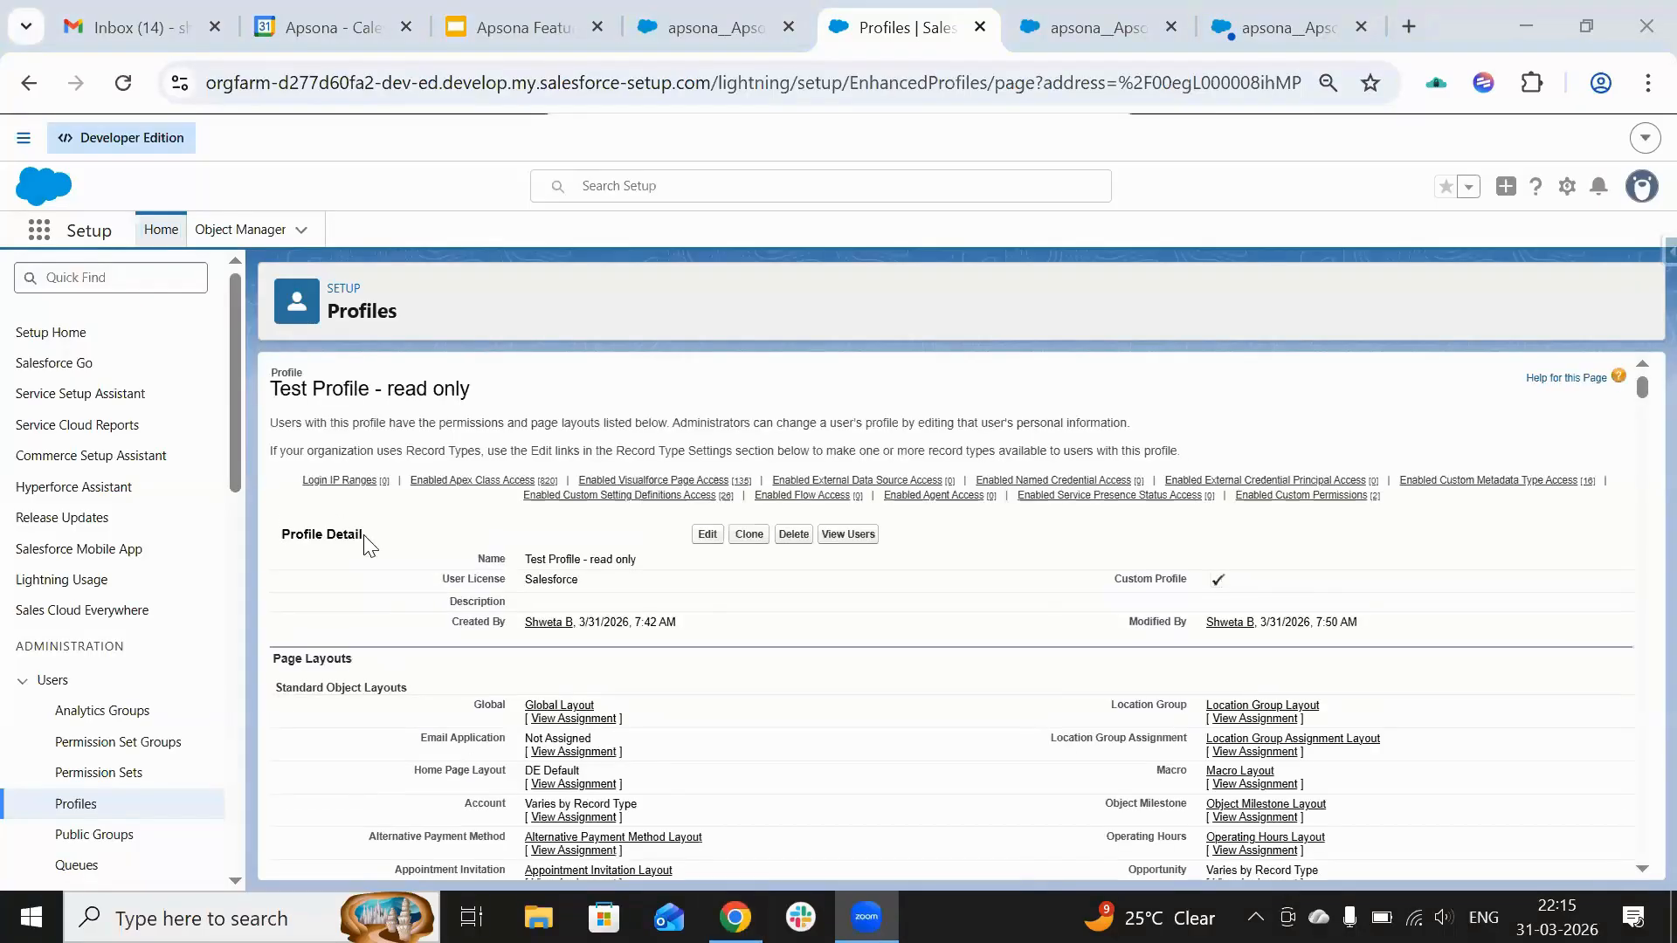
Step: Look through the profile's page layouts, app settings, tab settings and record type settings for the API permission
scroll(364, 536, "down", 1)
scroll(364, 544, "up", 1)
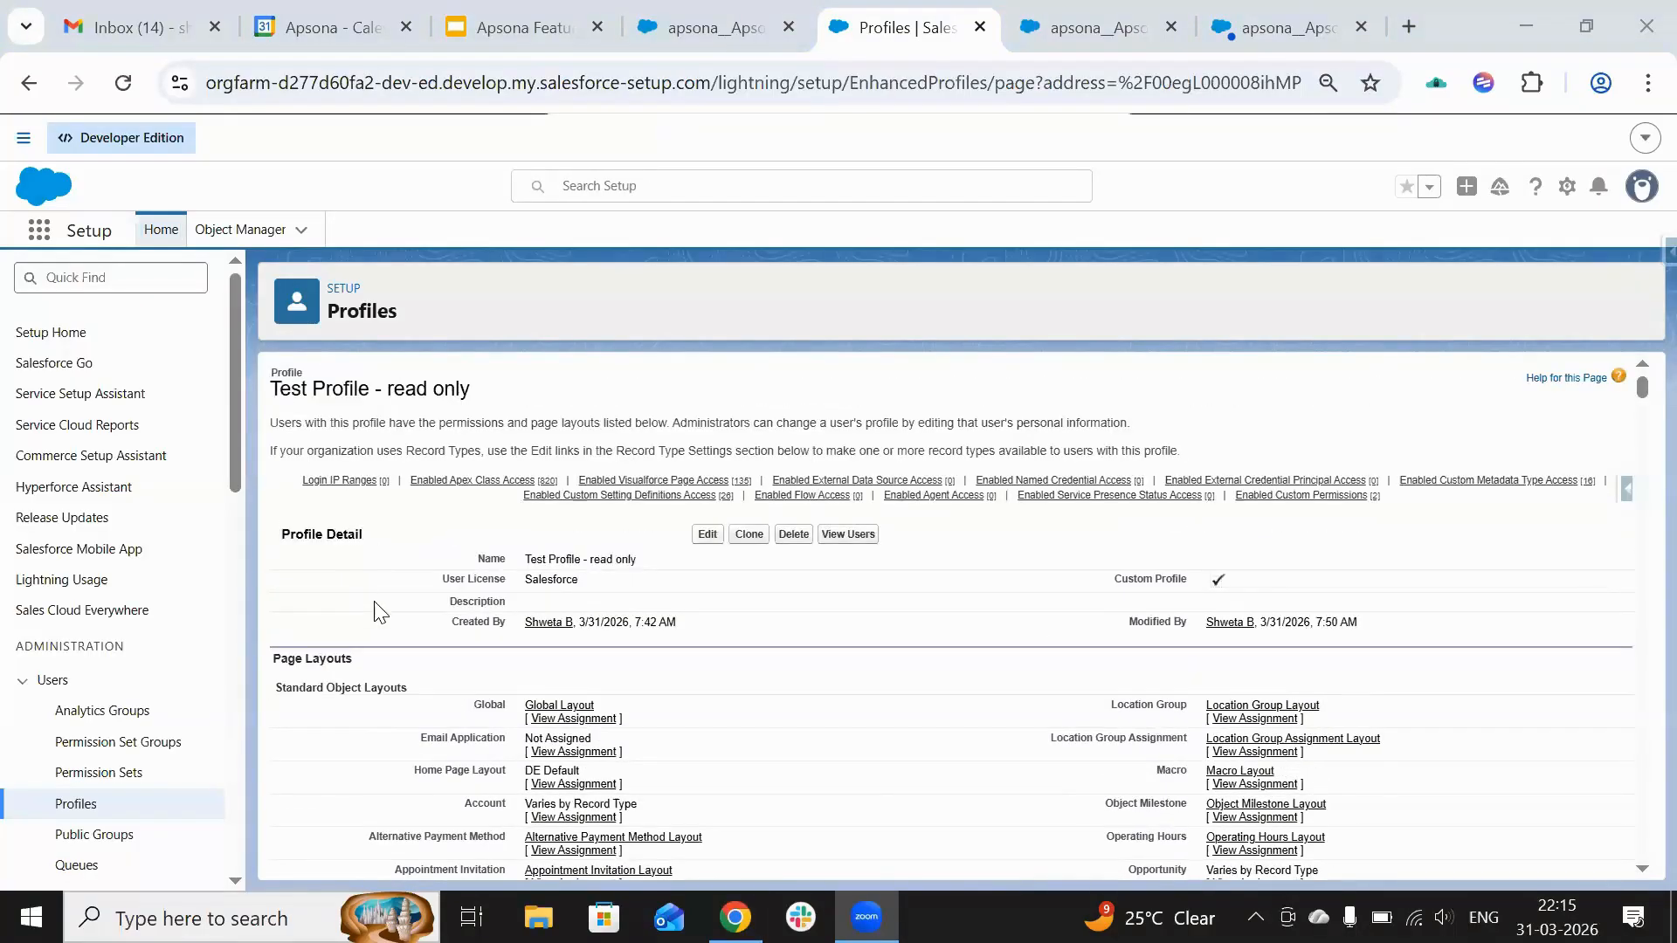
scroll(377, 611, "down", 15)
scroll(376, 608, "down", 10)
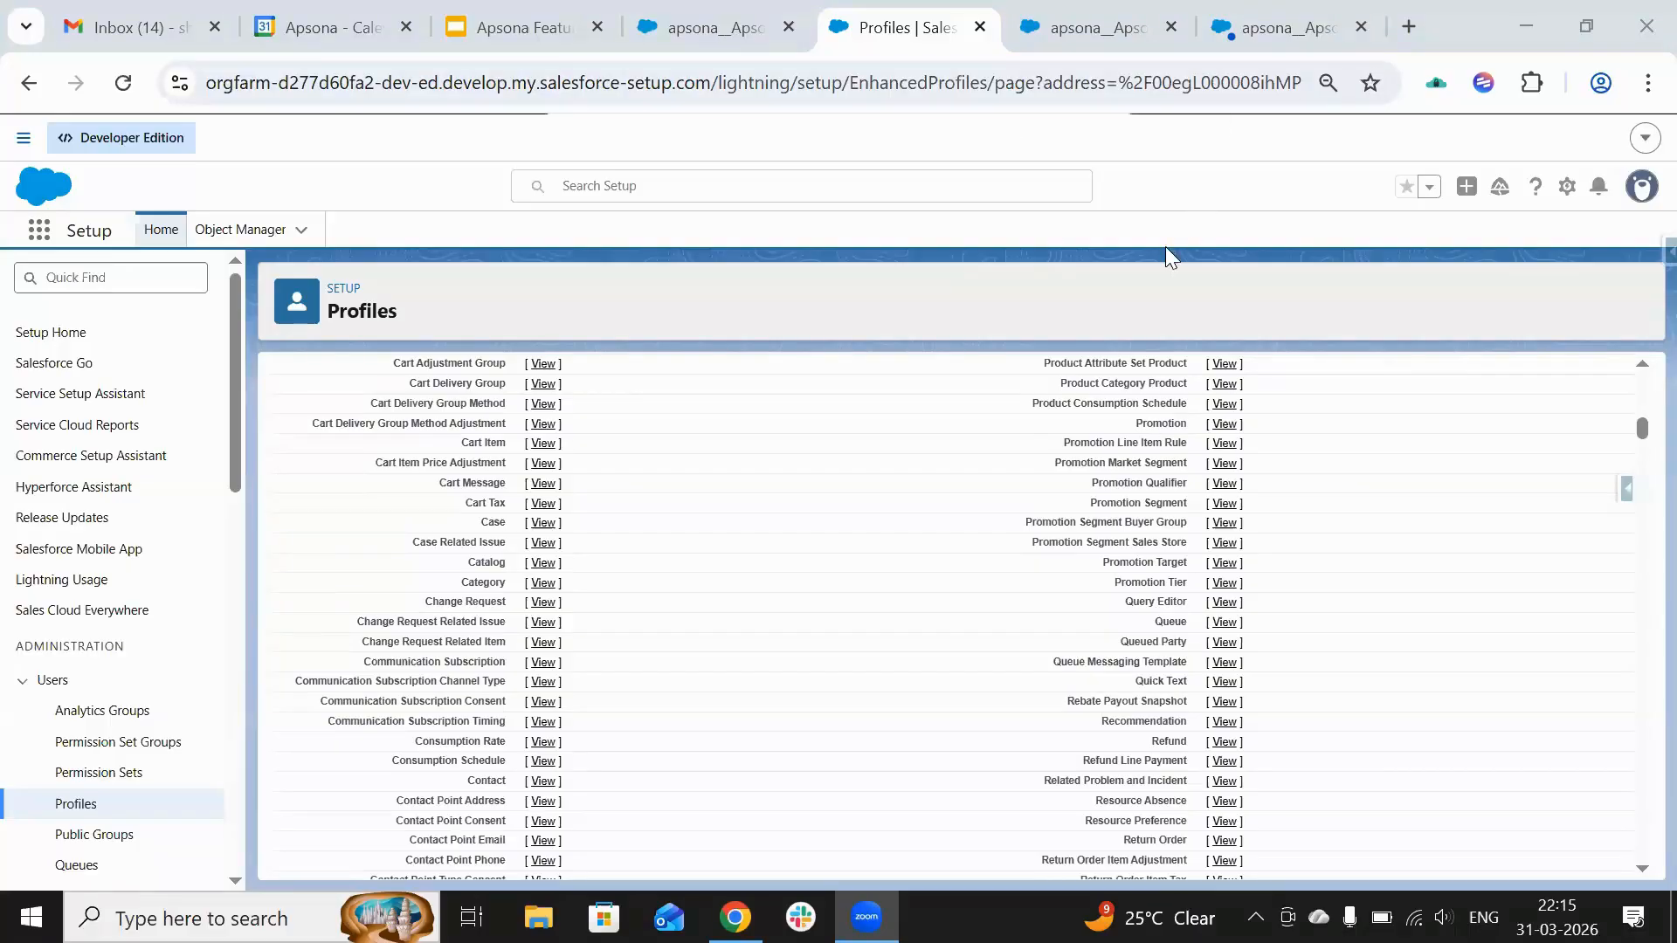
left_click(1257, 181)
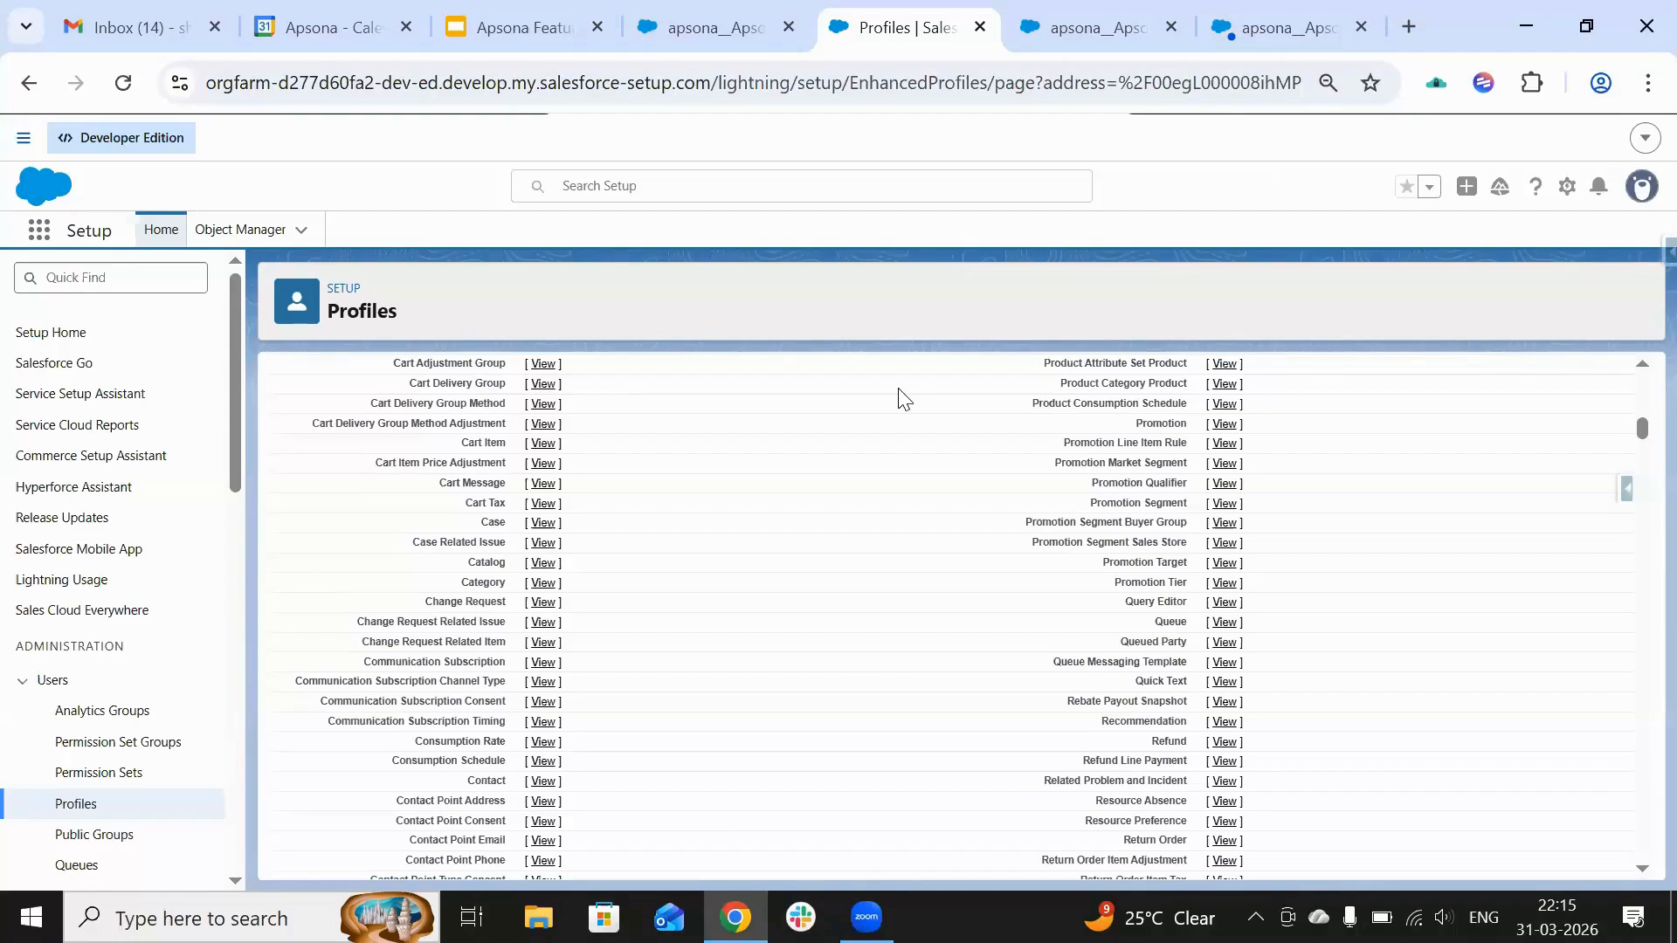
scroll(898, 393, "down", 12)
scroll(371, 515, "down", 15)
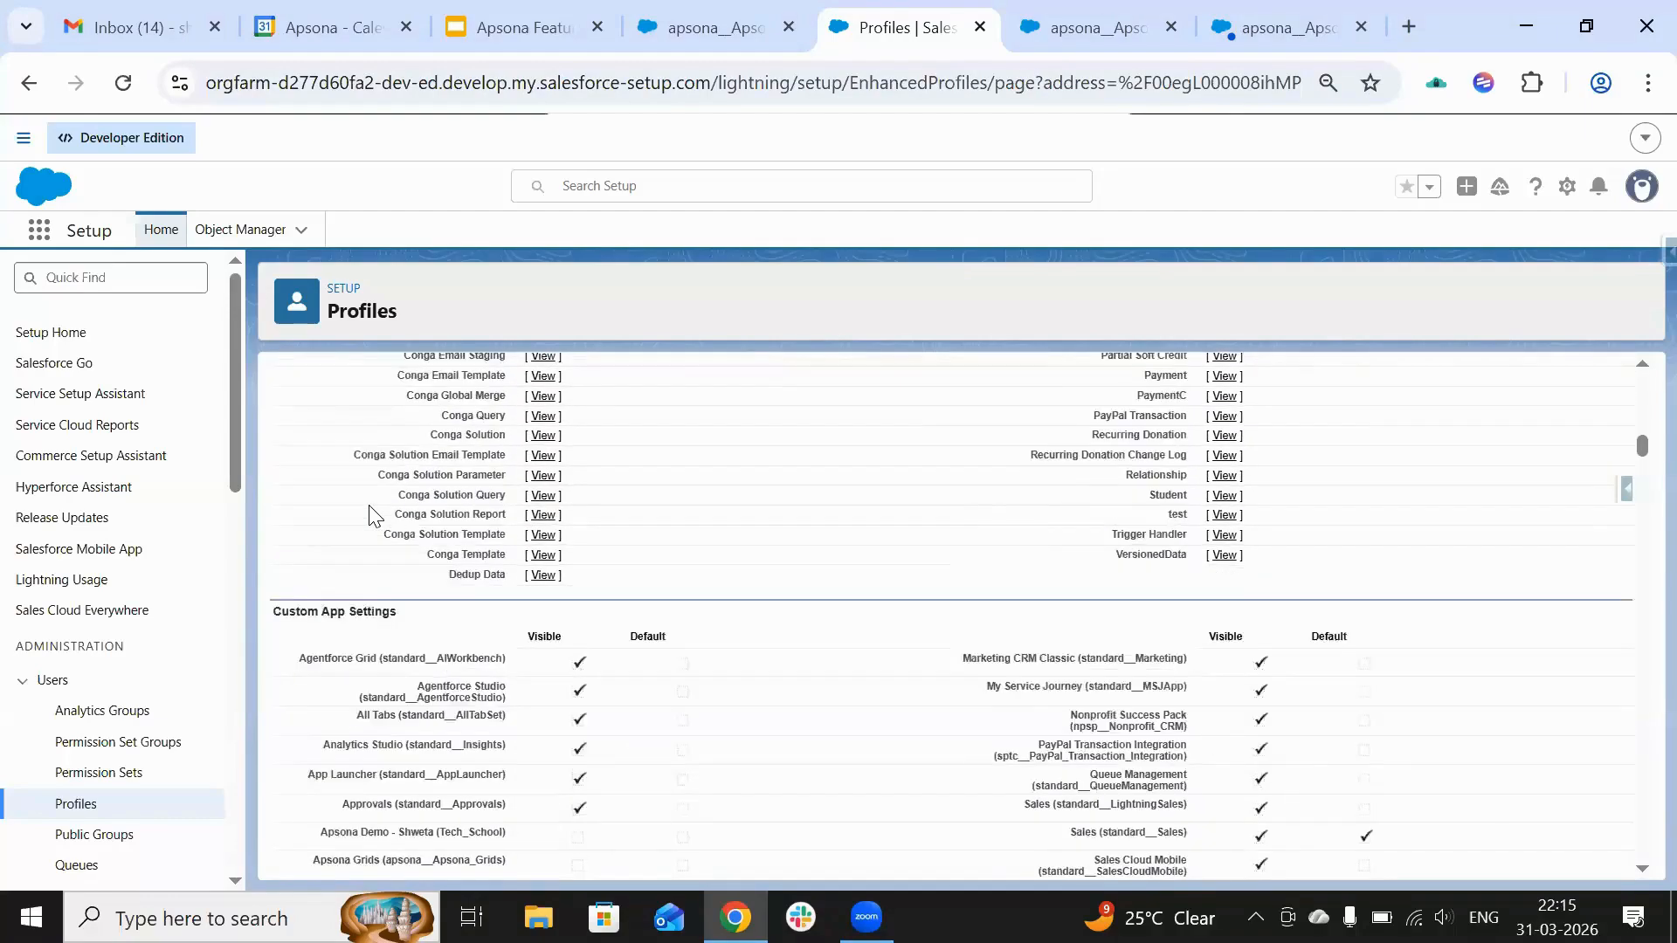
scroll(371, 511, "down", 20)
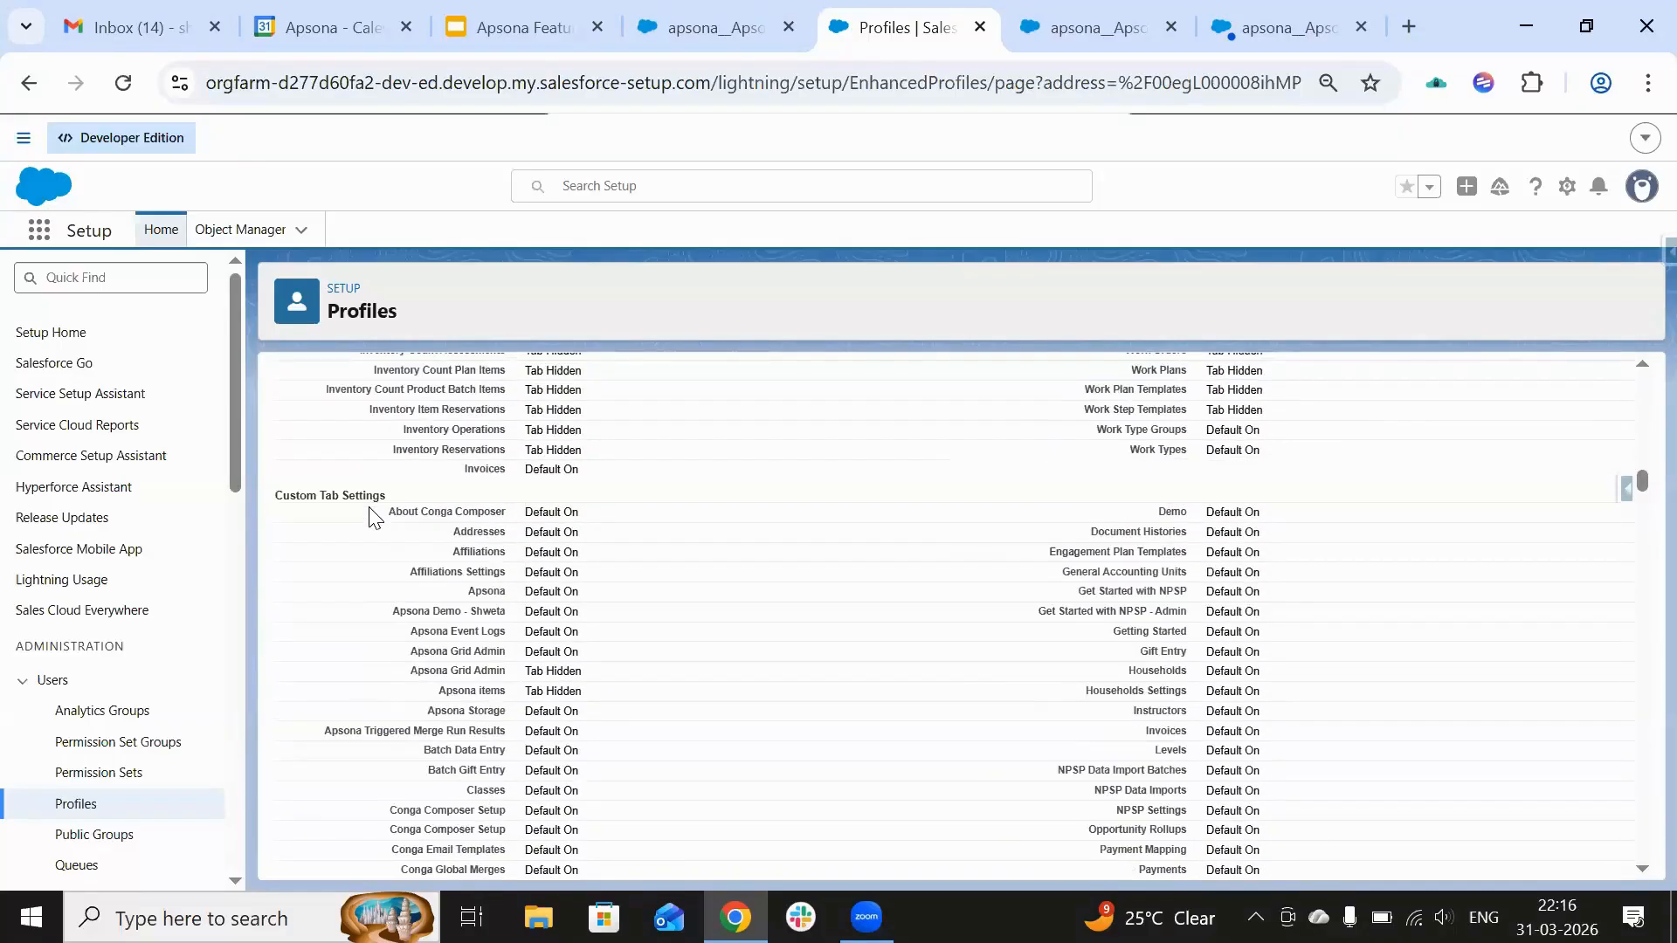
scroll(368, 510, "down", 7)
scroll(372, 511, "down", 20)
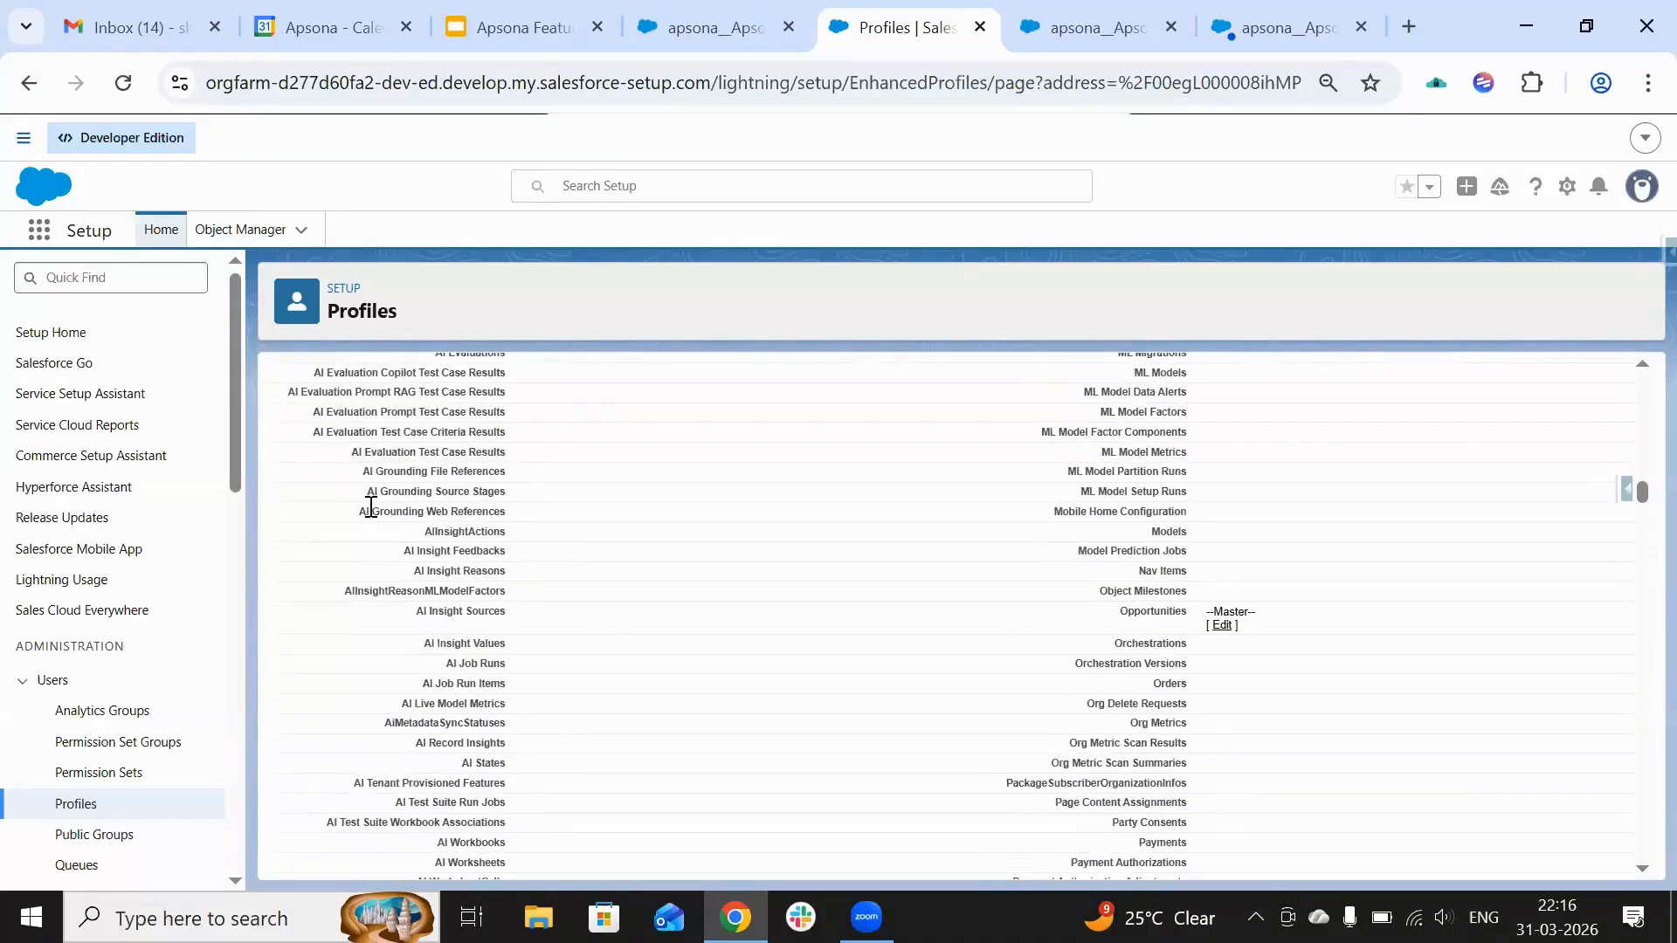
scroll(371, 506, "down", 15)
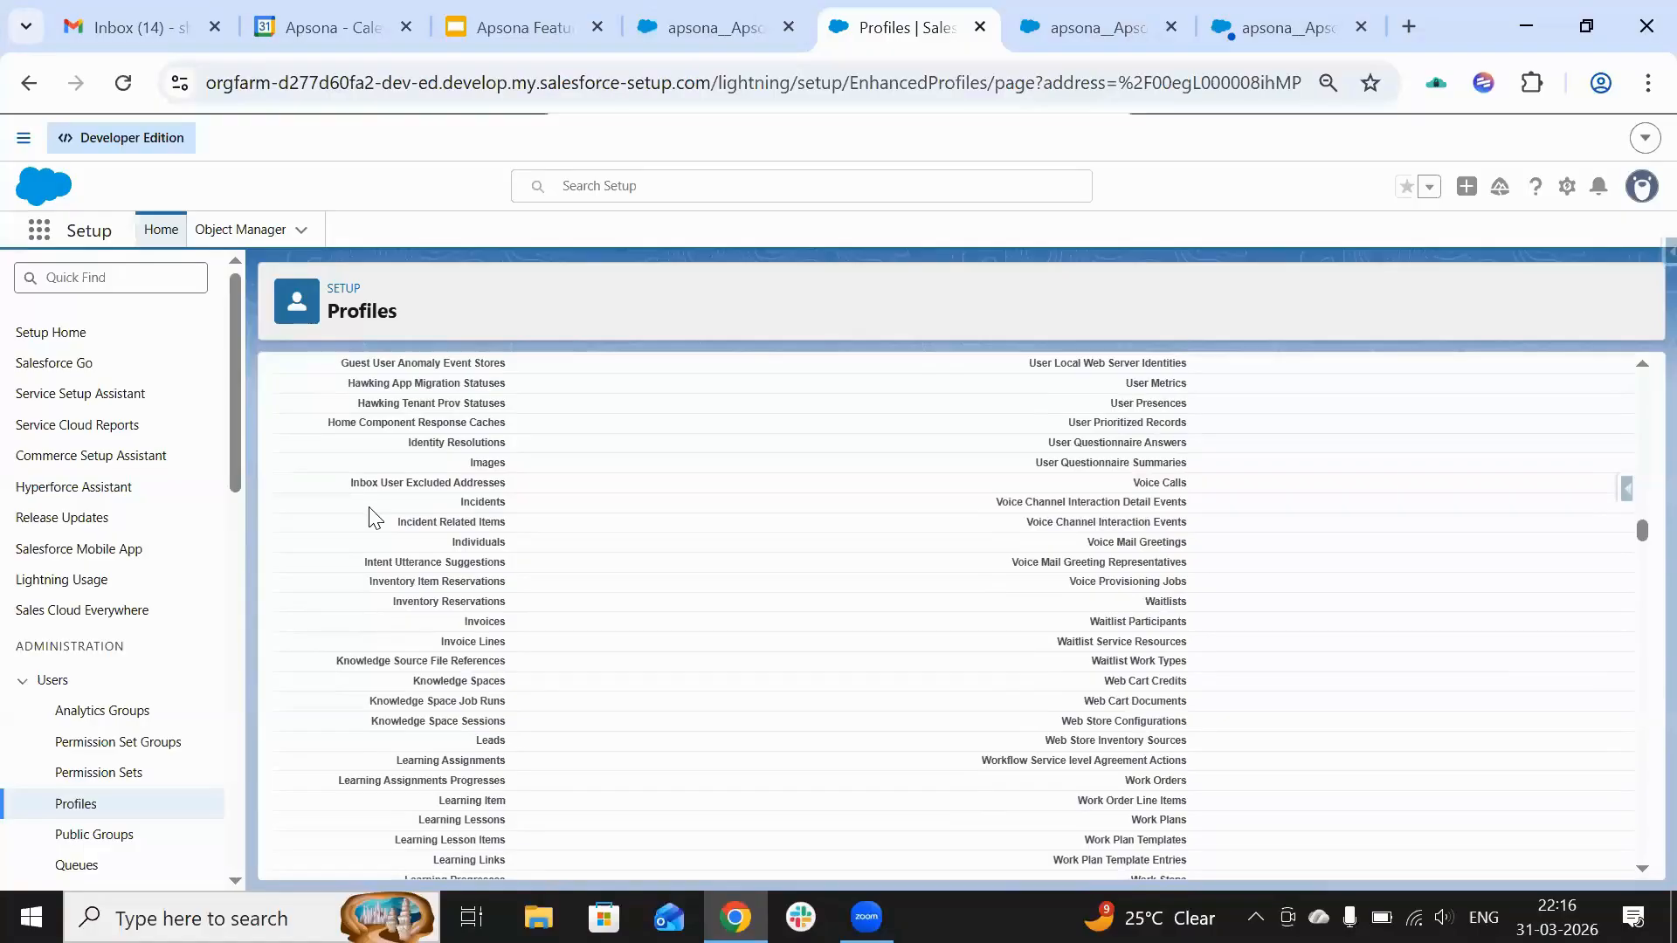
Step: Search the profile page for "api" and locate the API Enabled permission under Administrative Permissions
key("ctrl+f")
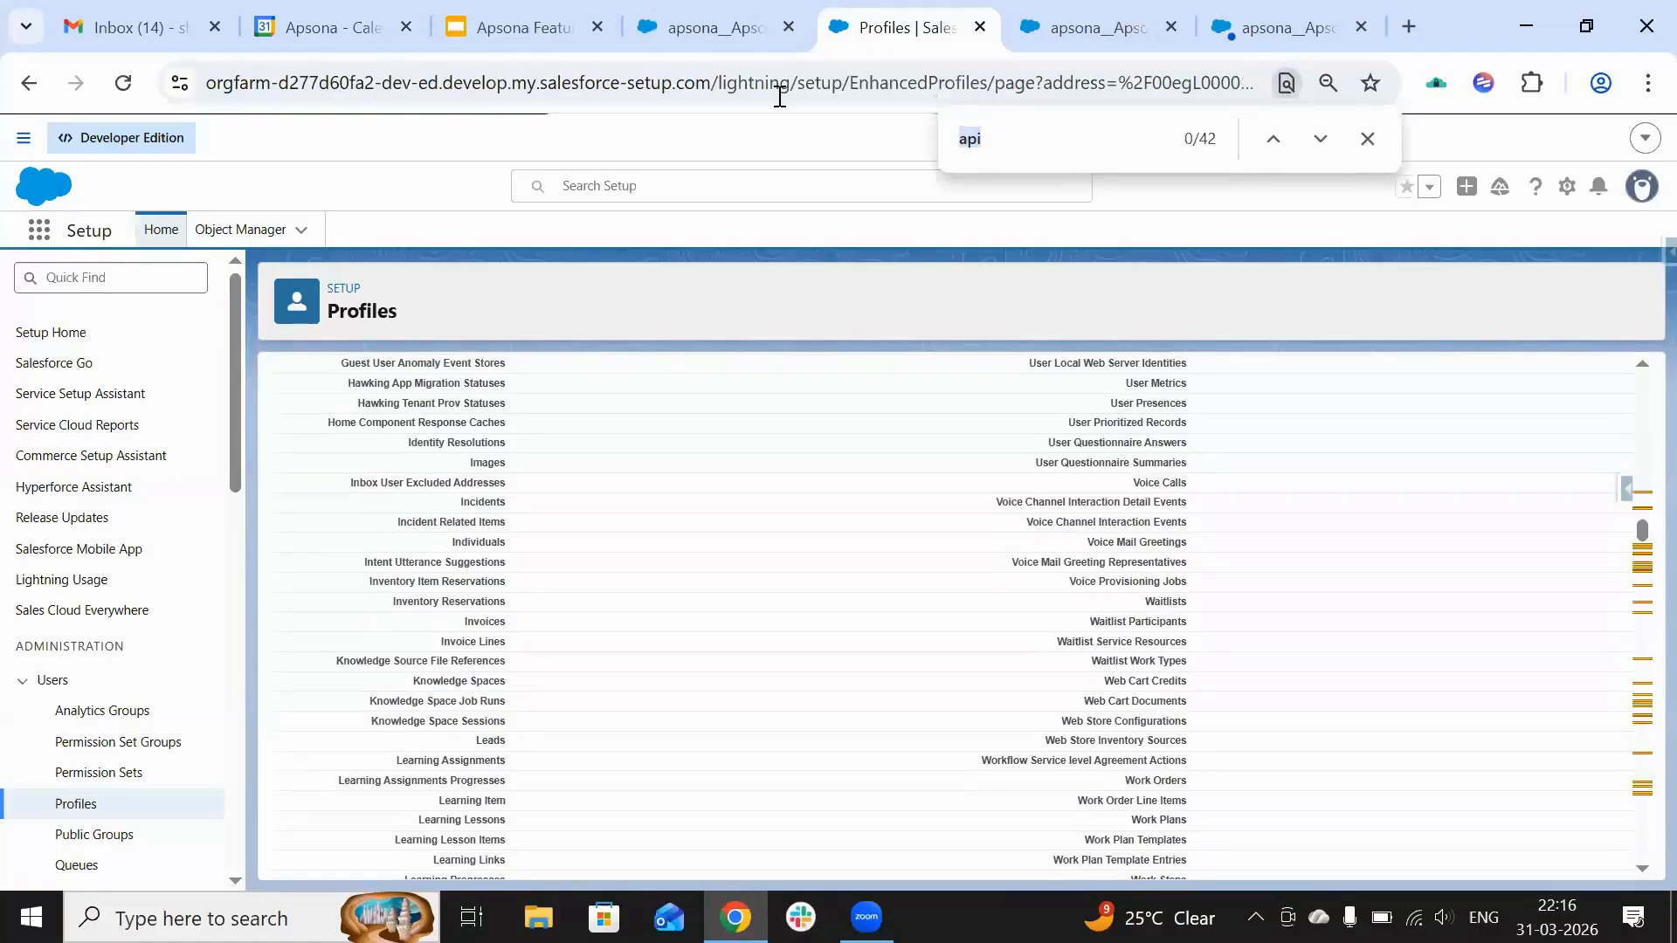
left_click(1320, 141)
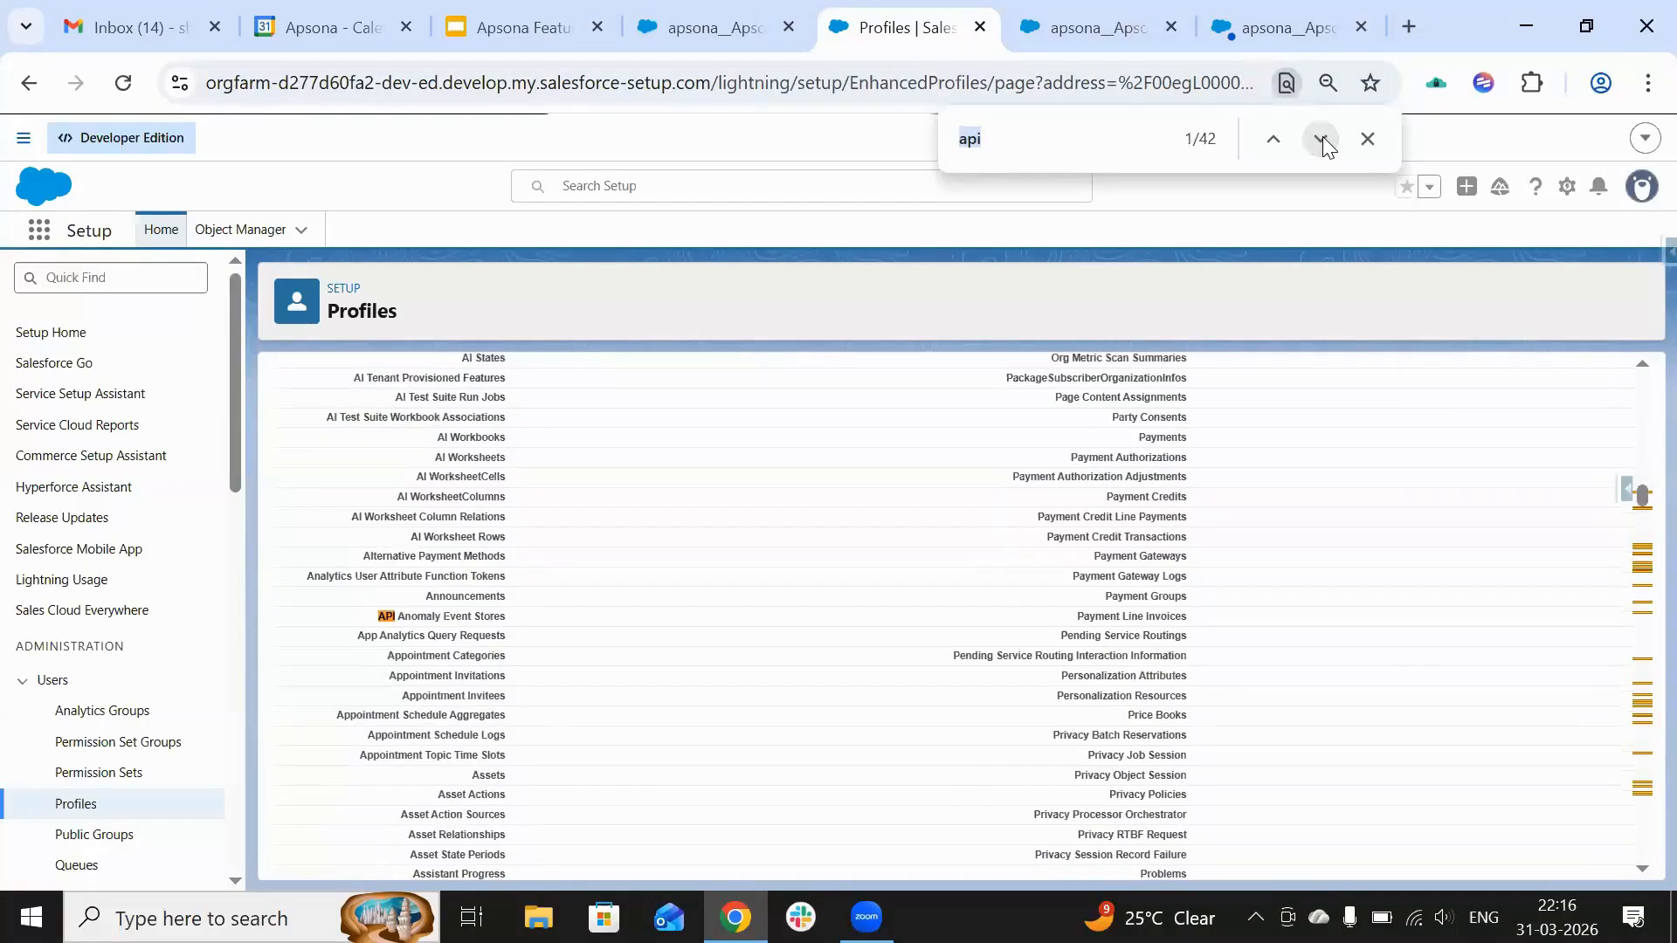
left_click(1320, 140)
left_click(1321, 141)
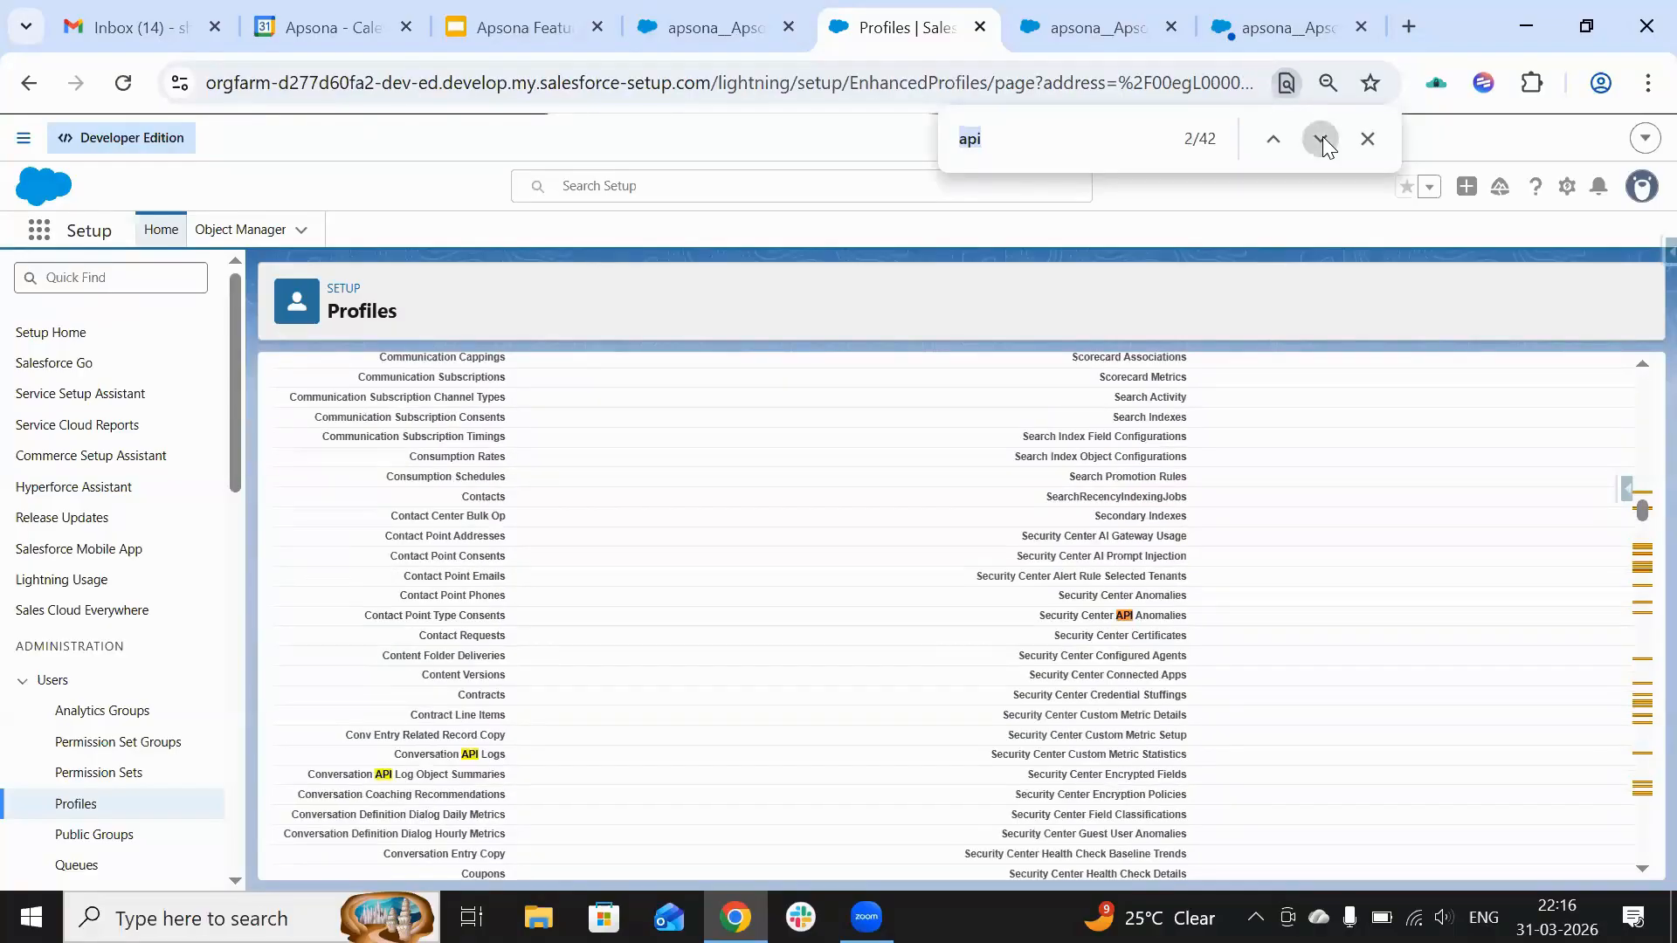
left_click(1320, 140)
left_click(1321, 140)
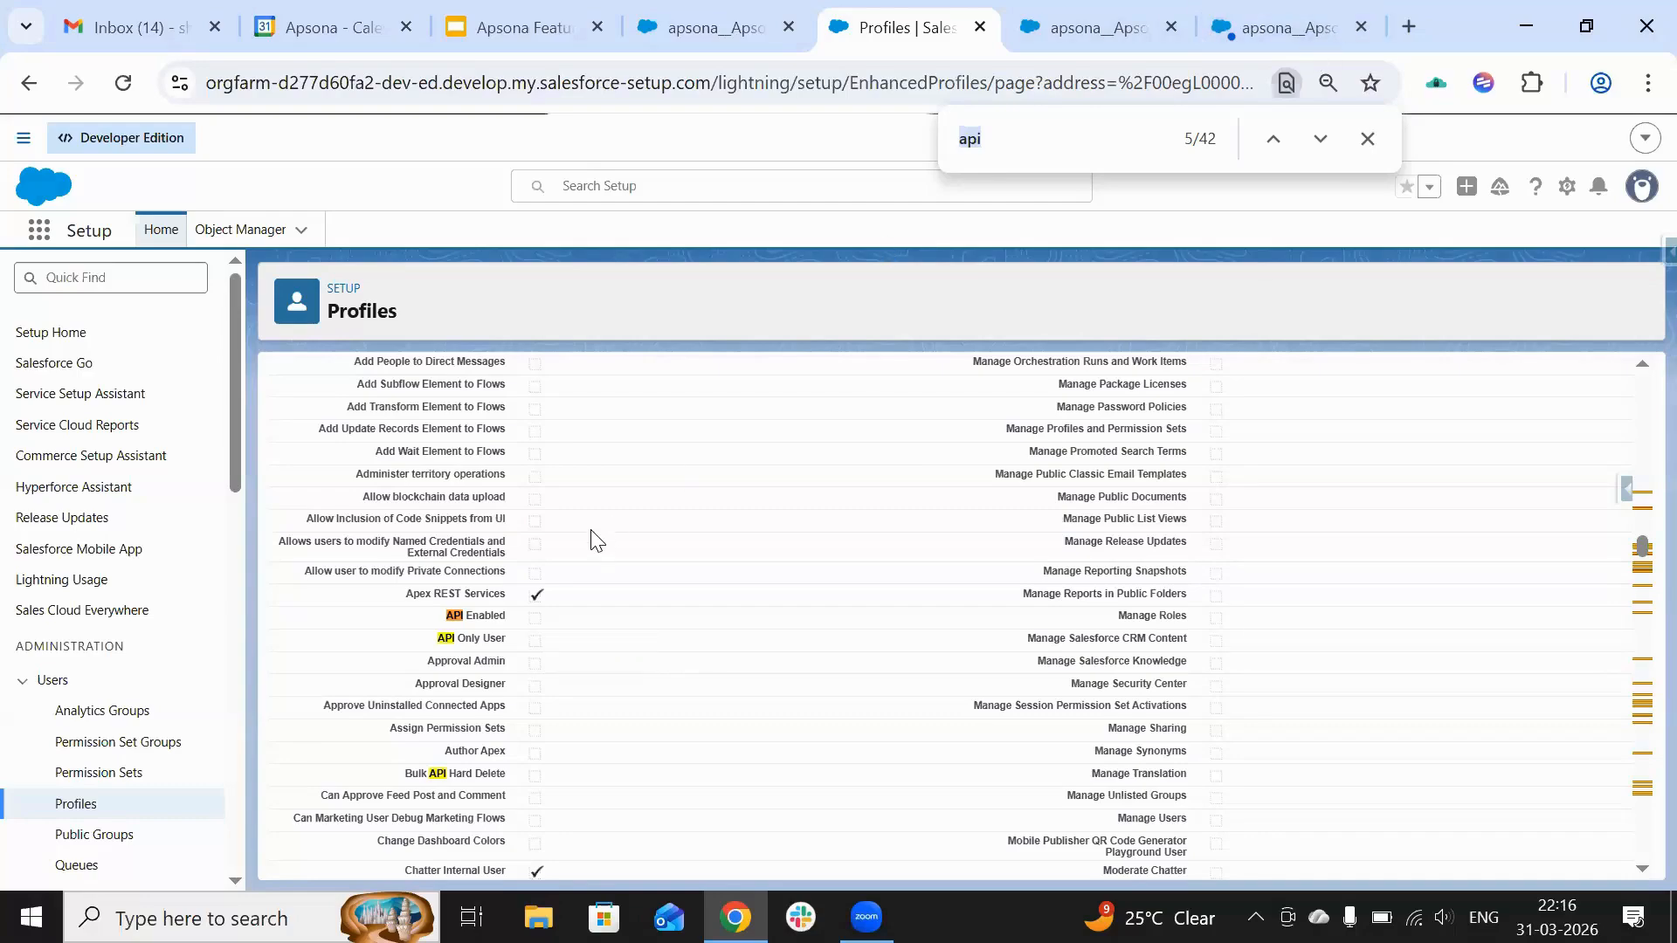
scroll(591, 538, "up", 4)
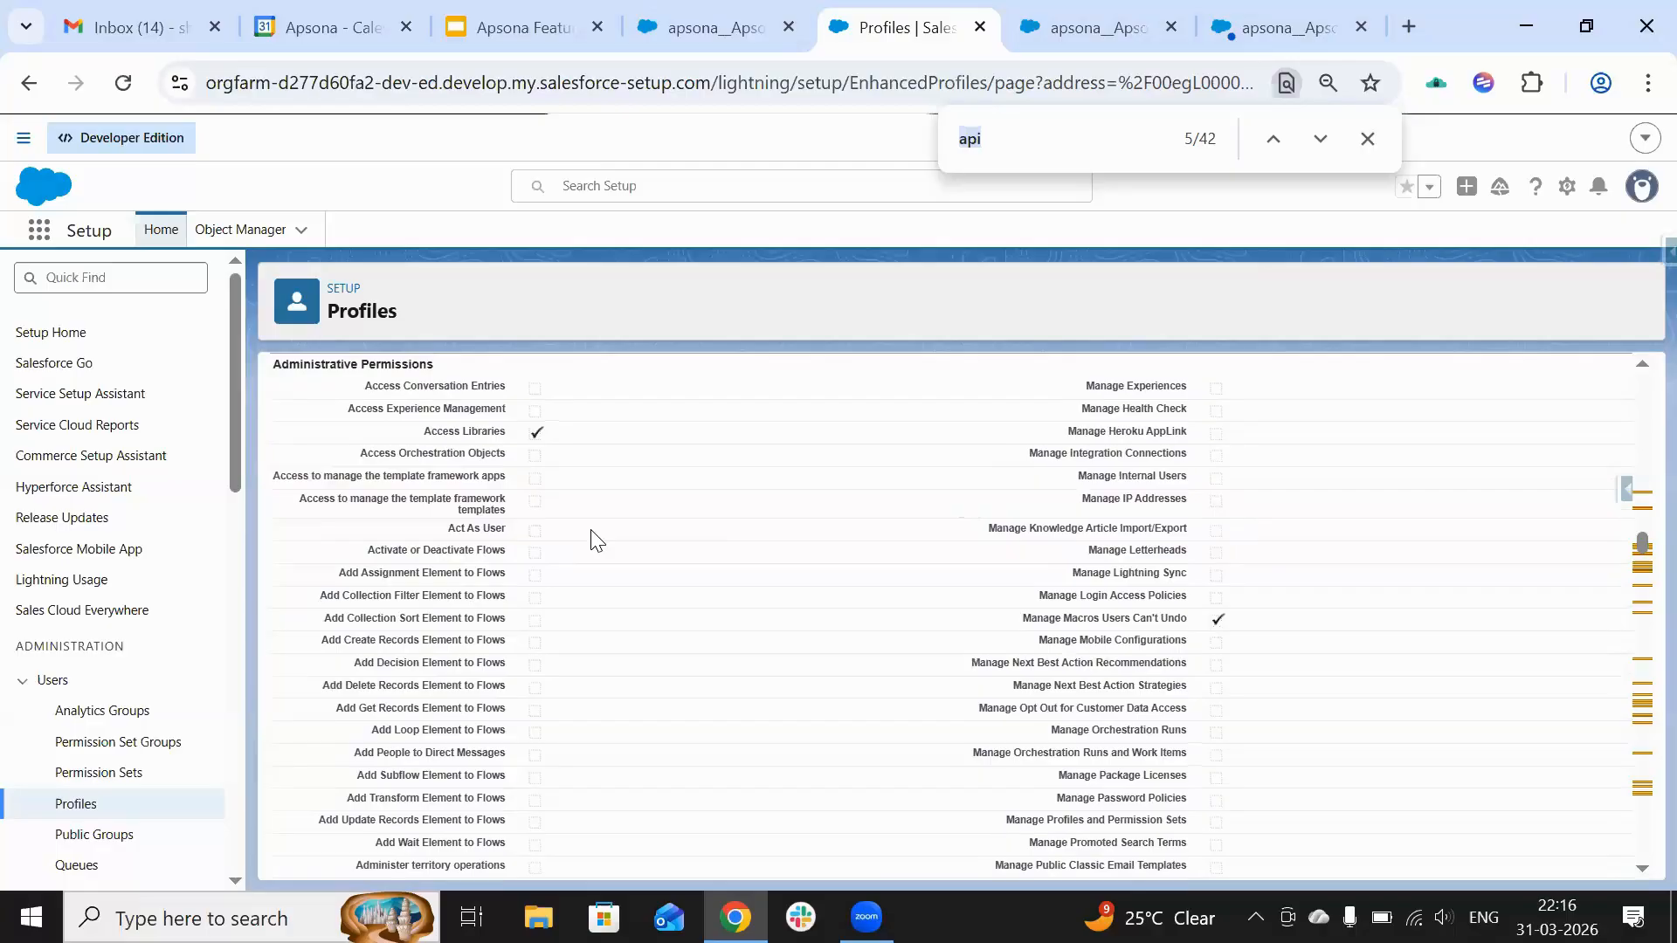
Step: Edit the "Test Profile - read only" profile to enable the API Enabled administrative permission, save it and close the page search
scroll(591, 538, "up", 15)
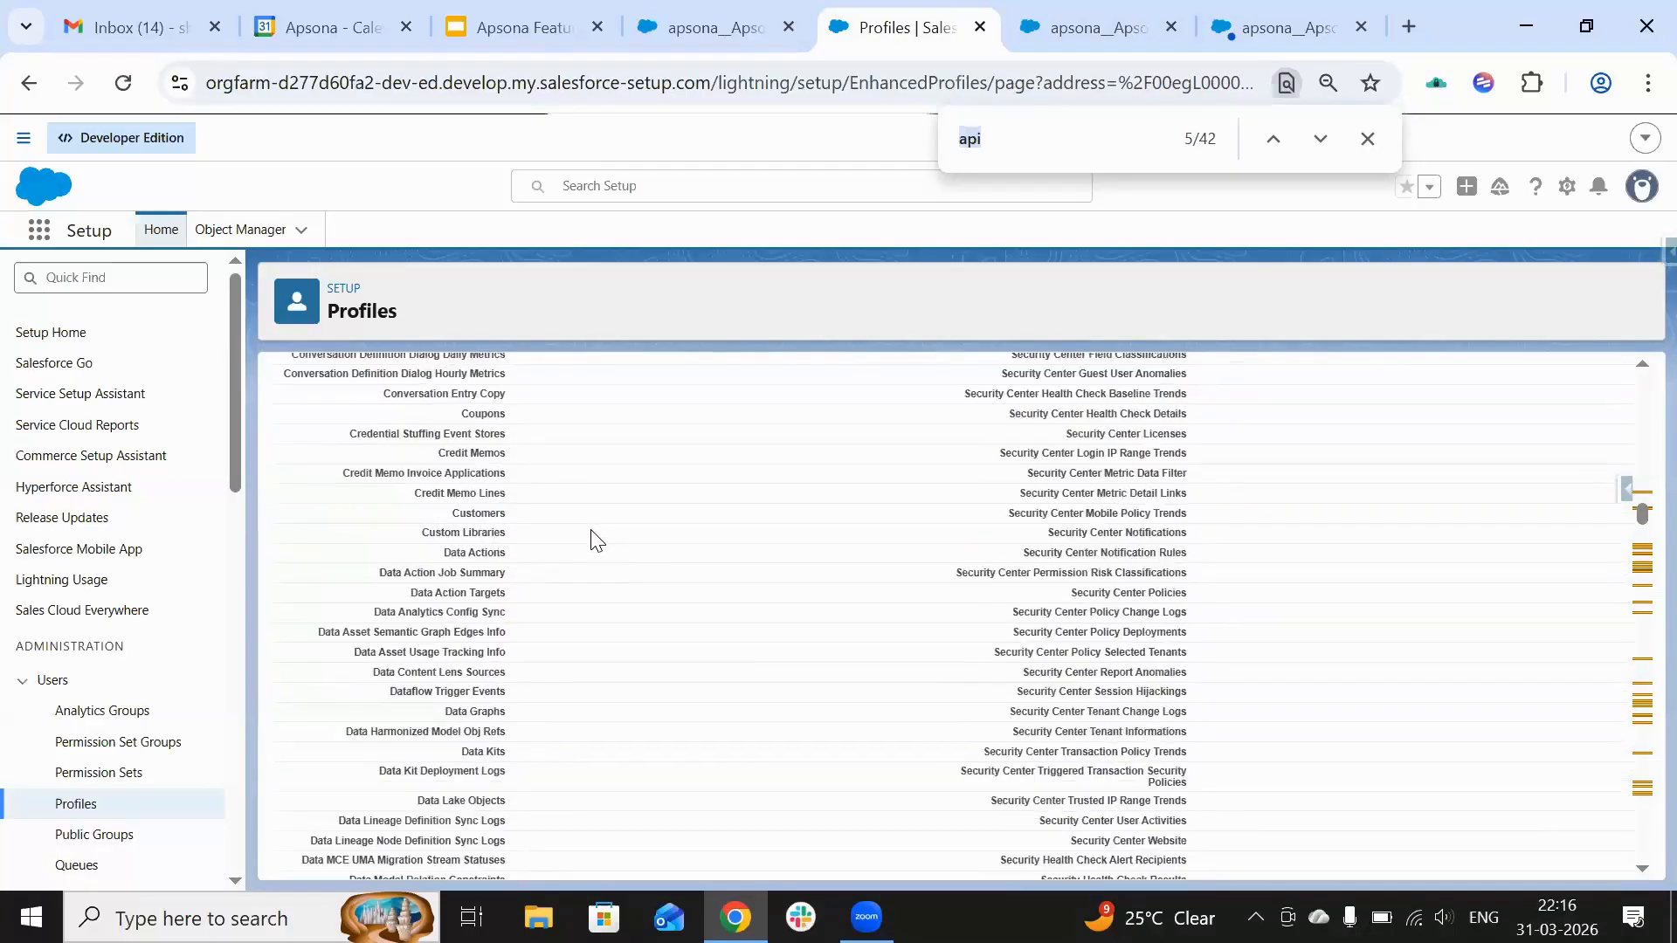
scroll(591, 537, "up", 10)
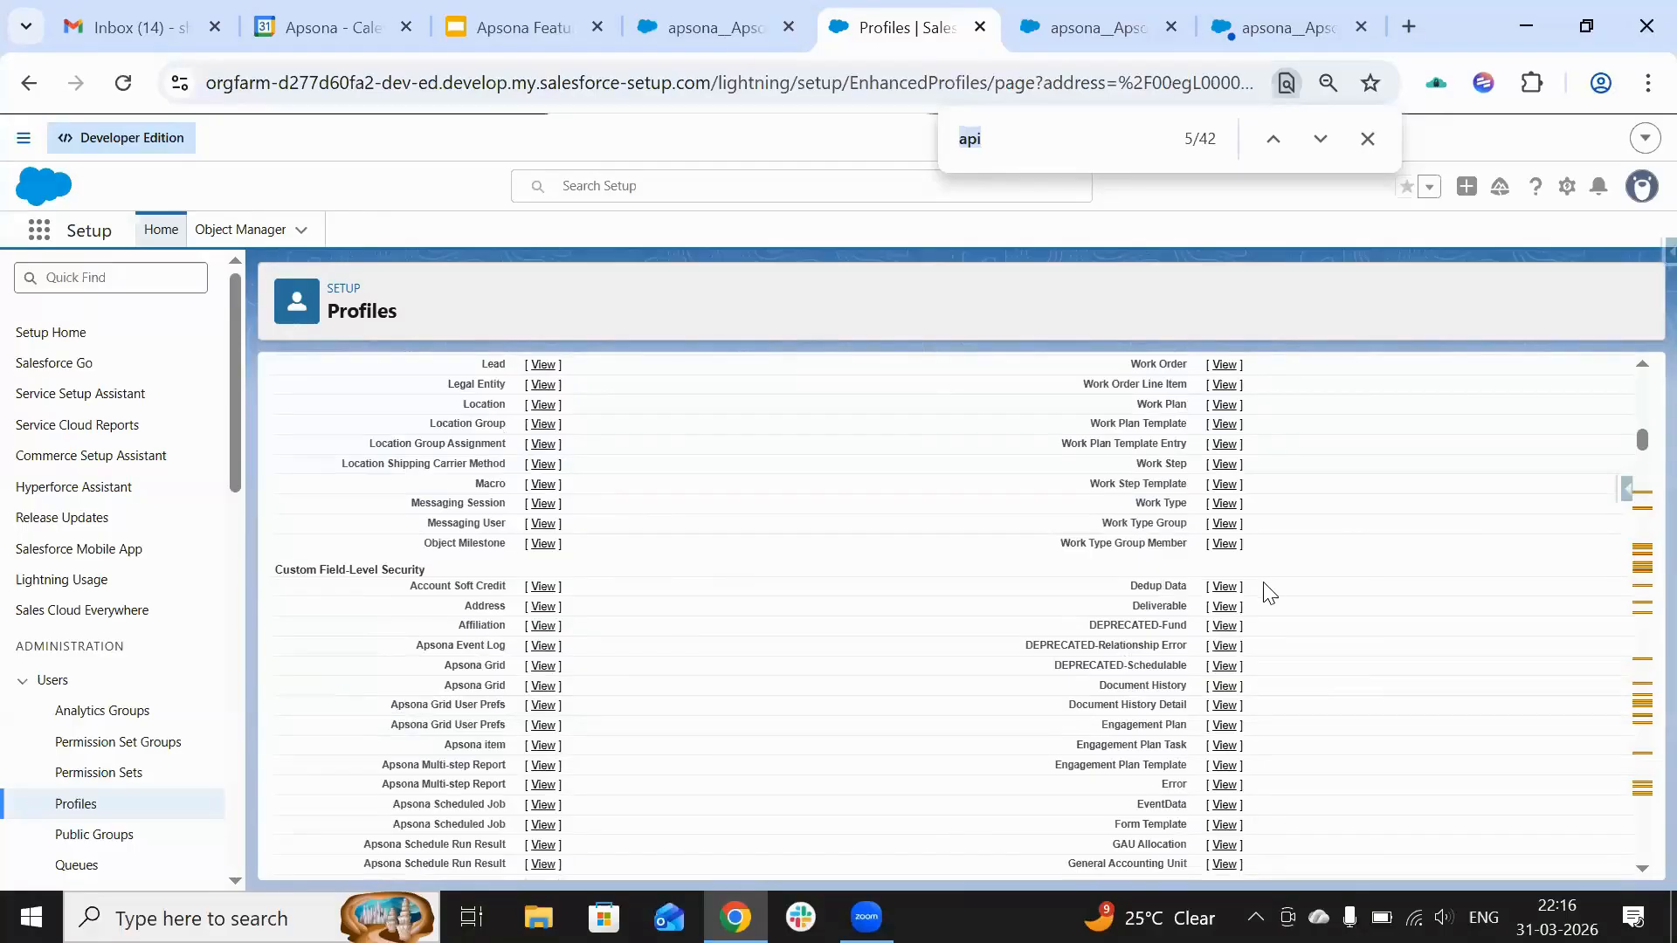
left_click_drag(1639, 438, 1638, 295)
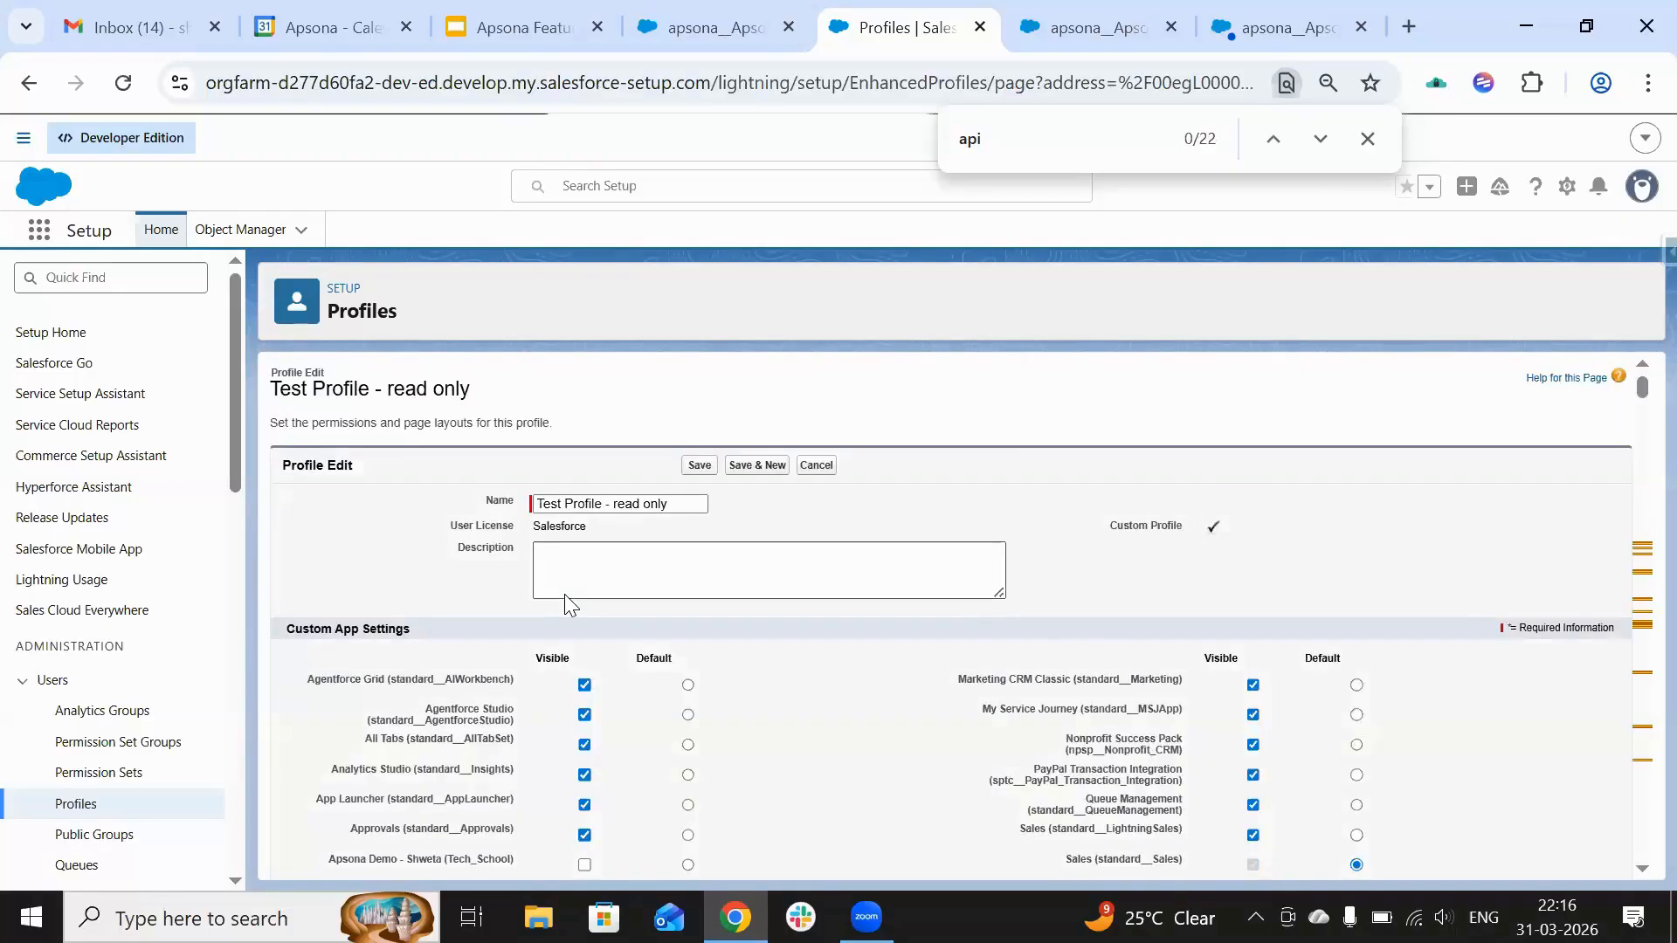
scroll(686, 621, "down", 1)
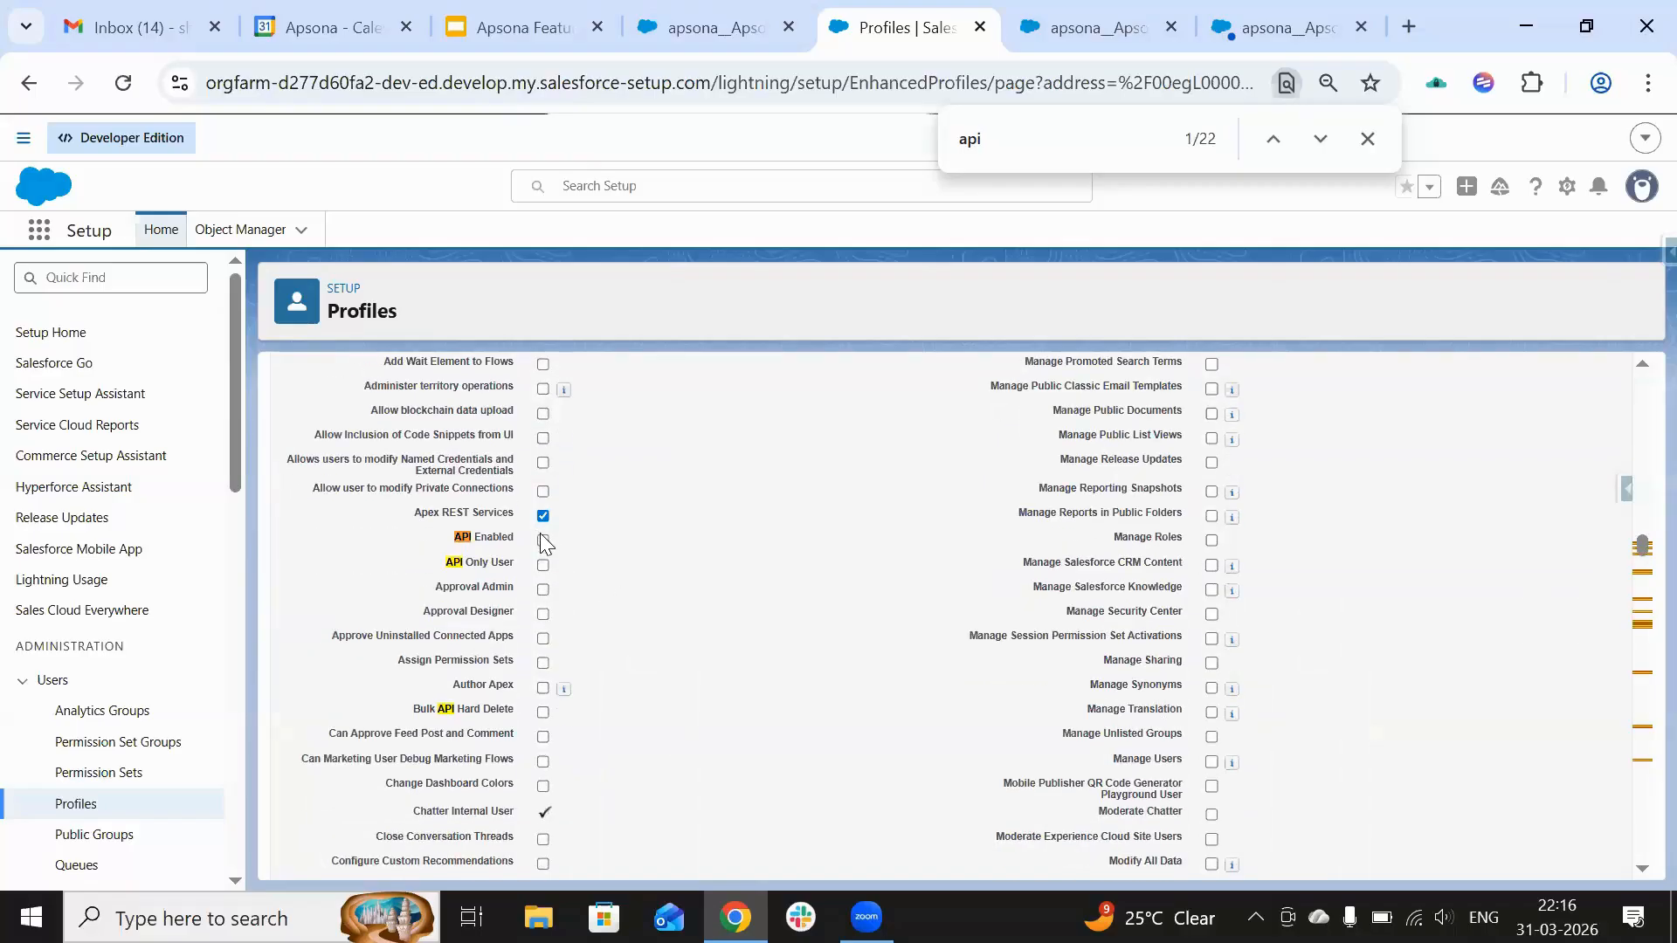
left_click(543, 540)
scroll(785, 543, "up", 20)
left_click_drag(1638, 470, 1635, 344)
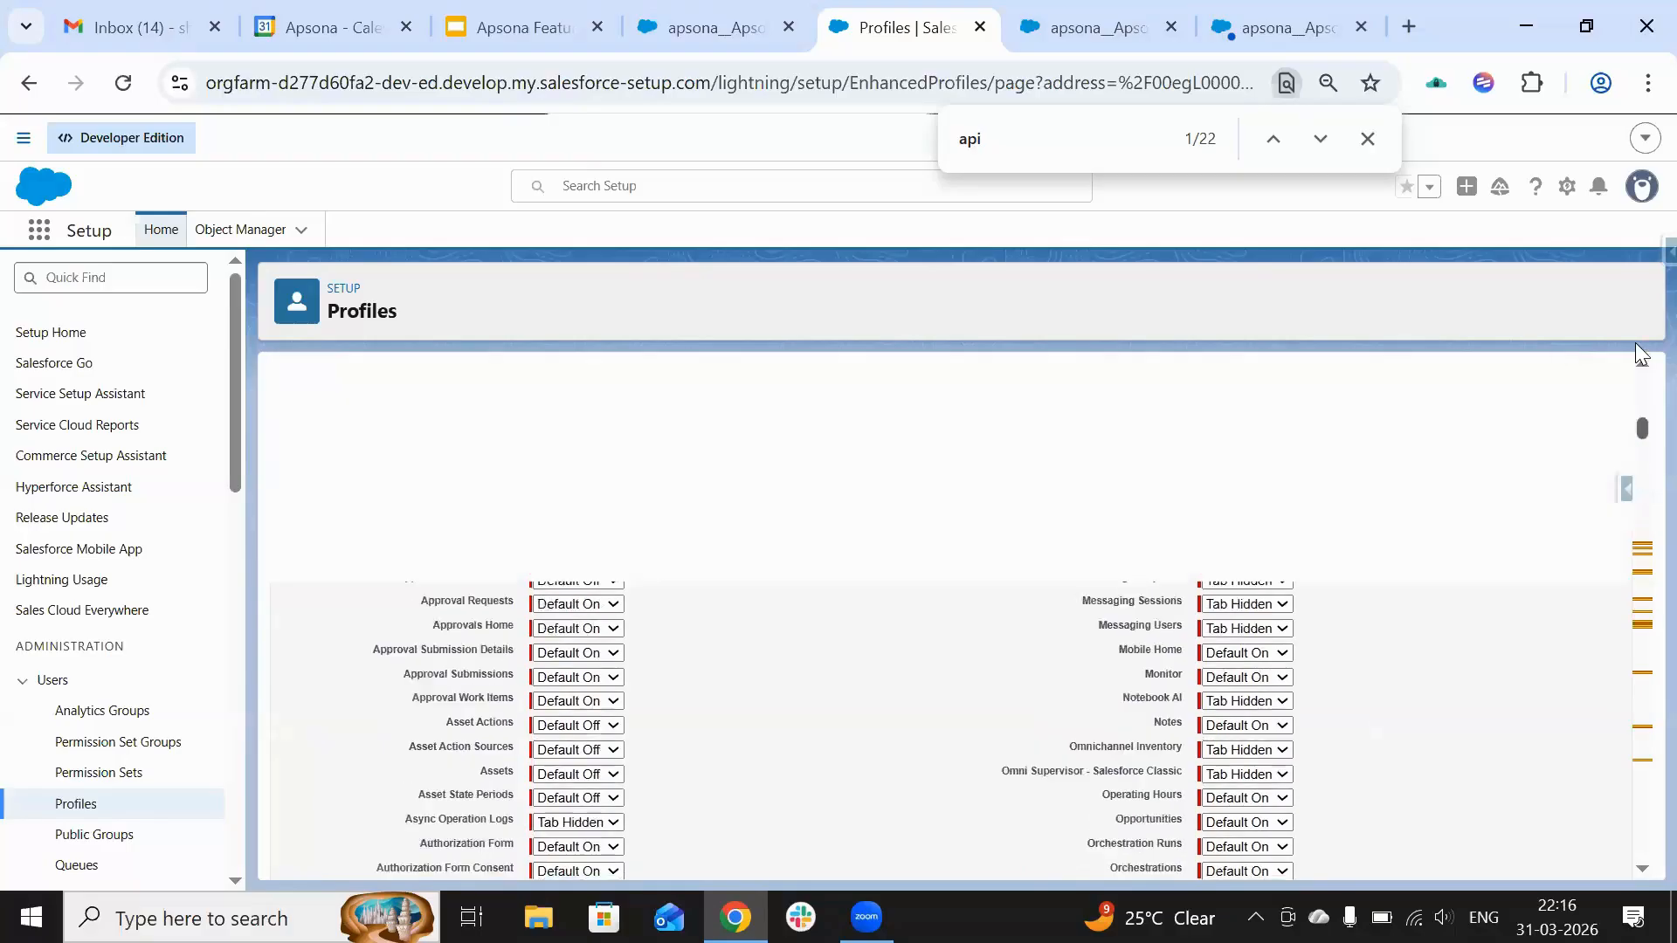
left_click(698, 465)
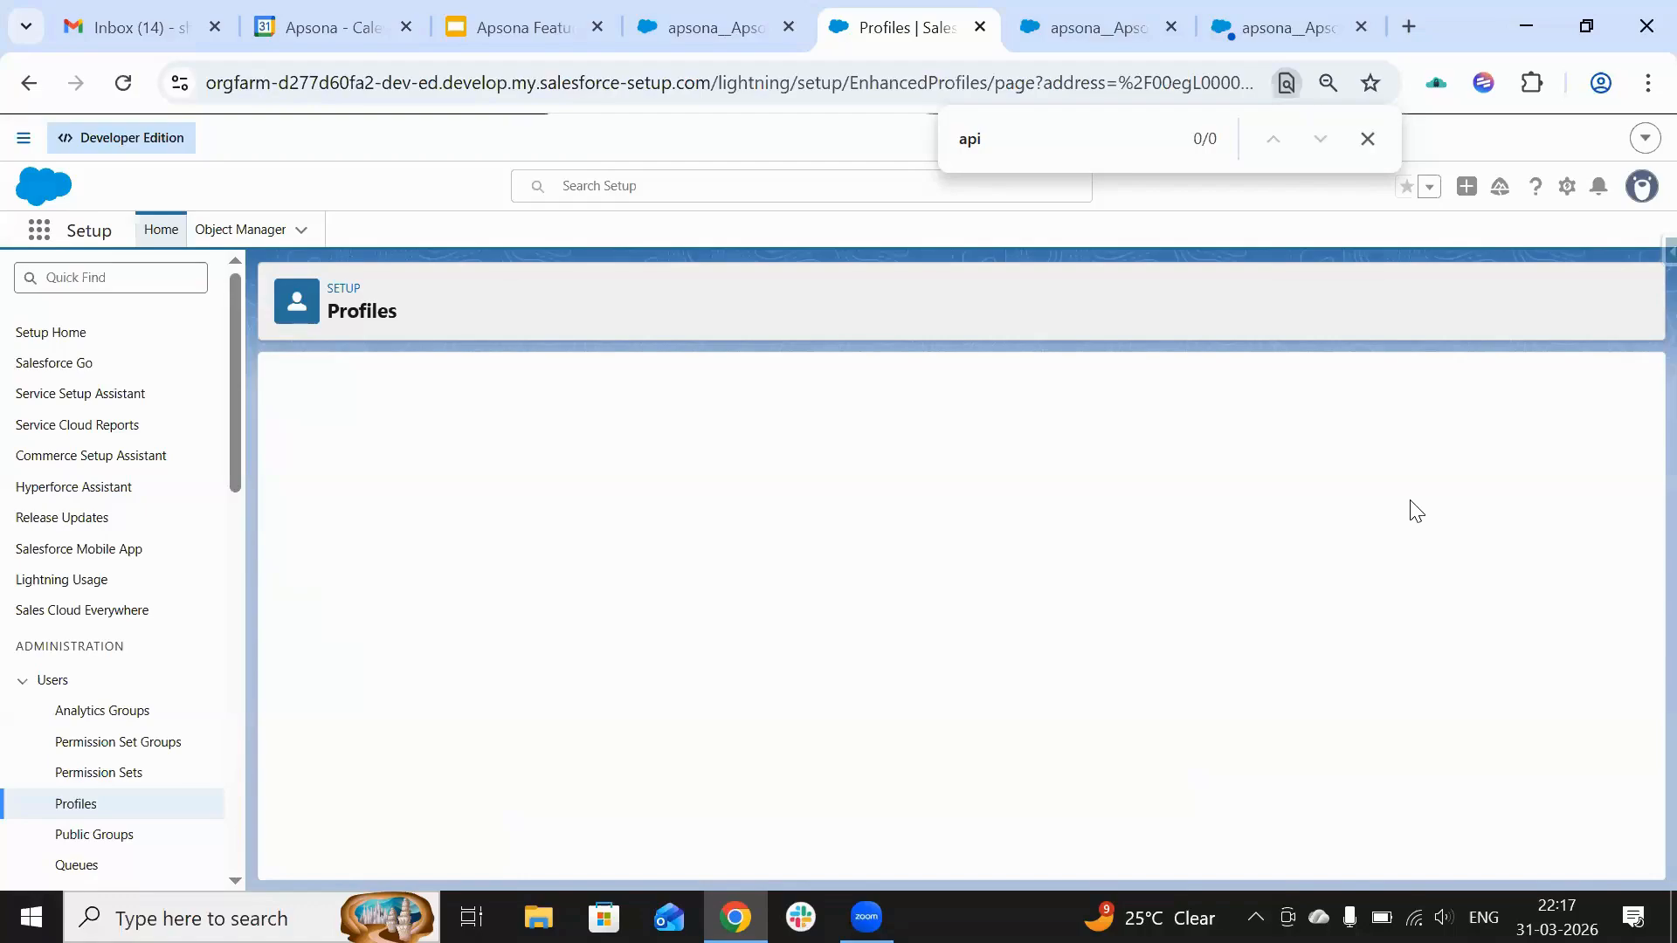
left_click(1365, 140)
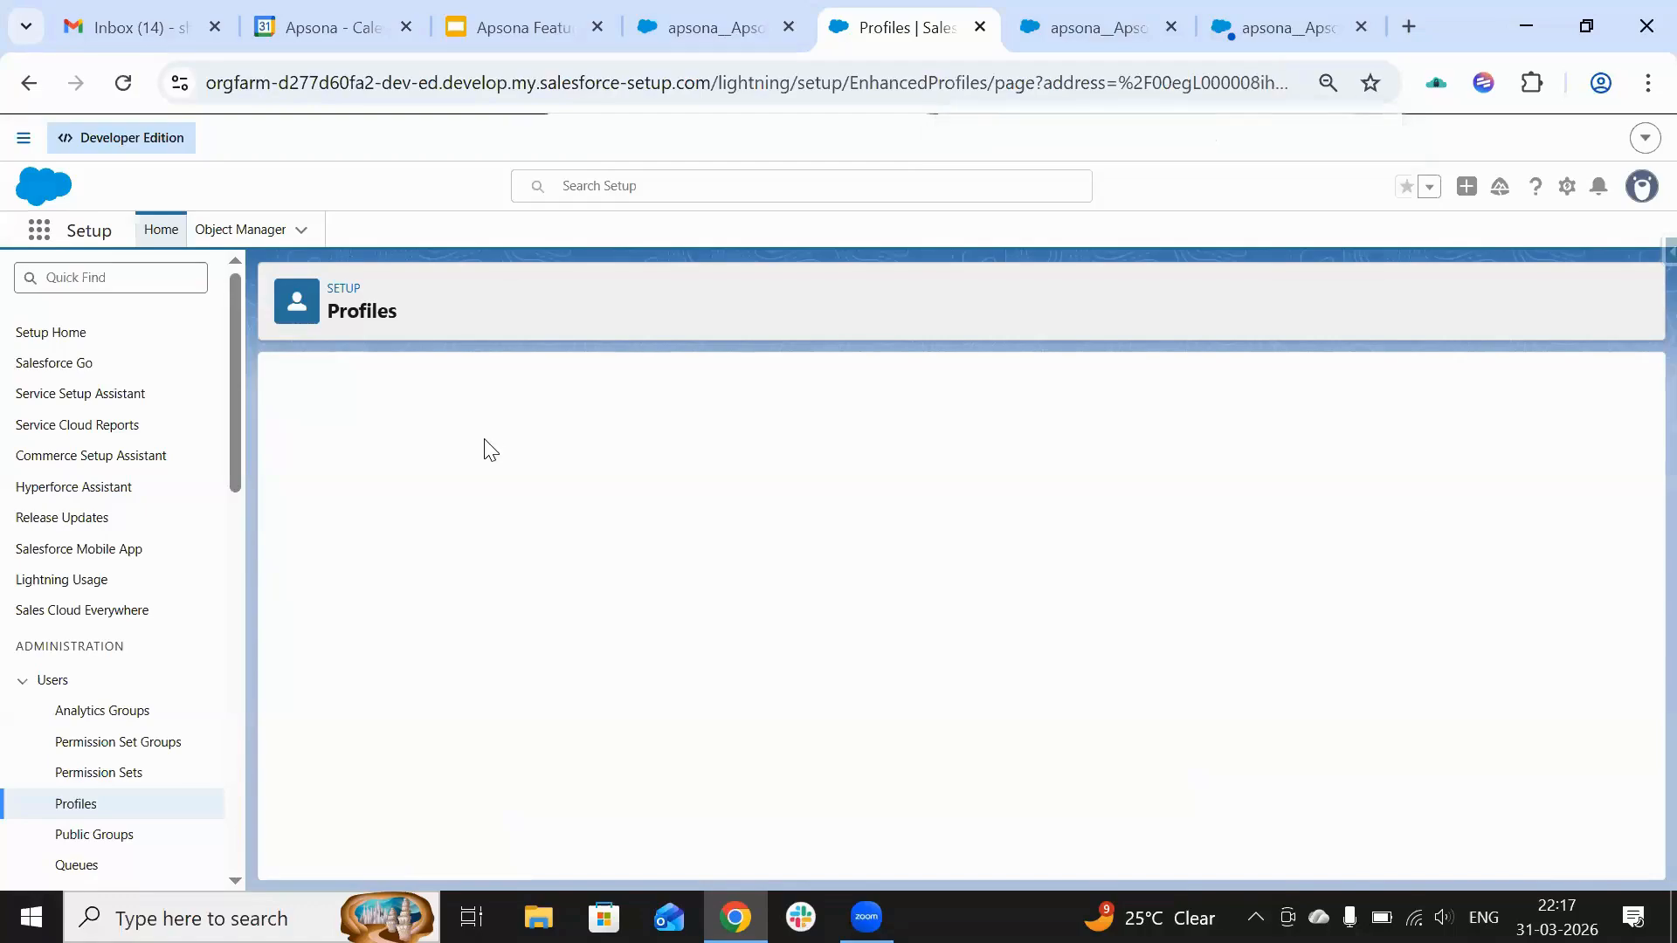
Step: Dismiss the API_CURRENTLY_DISABLED error on the developer org's Apsona page, reload it, check the logged-in account and close the cache notice
left_click(1254, 16)
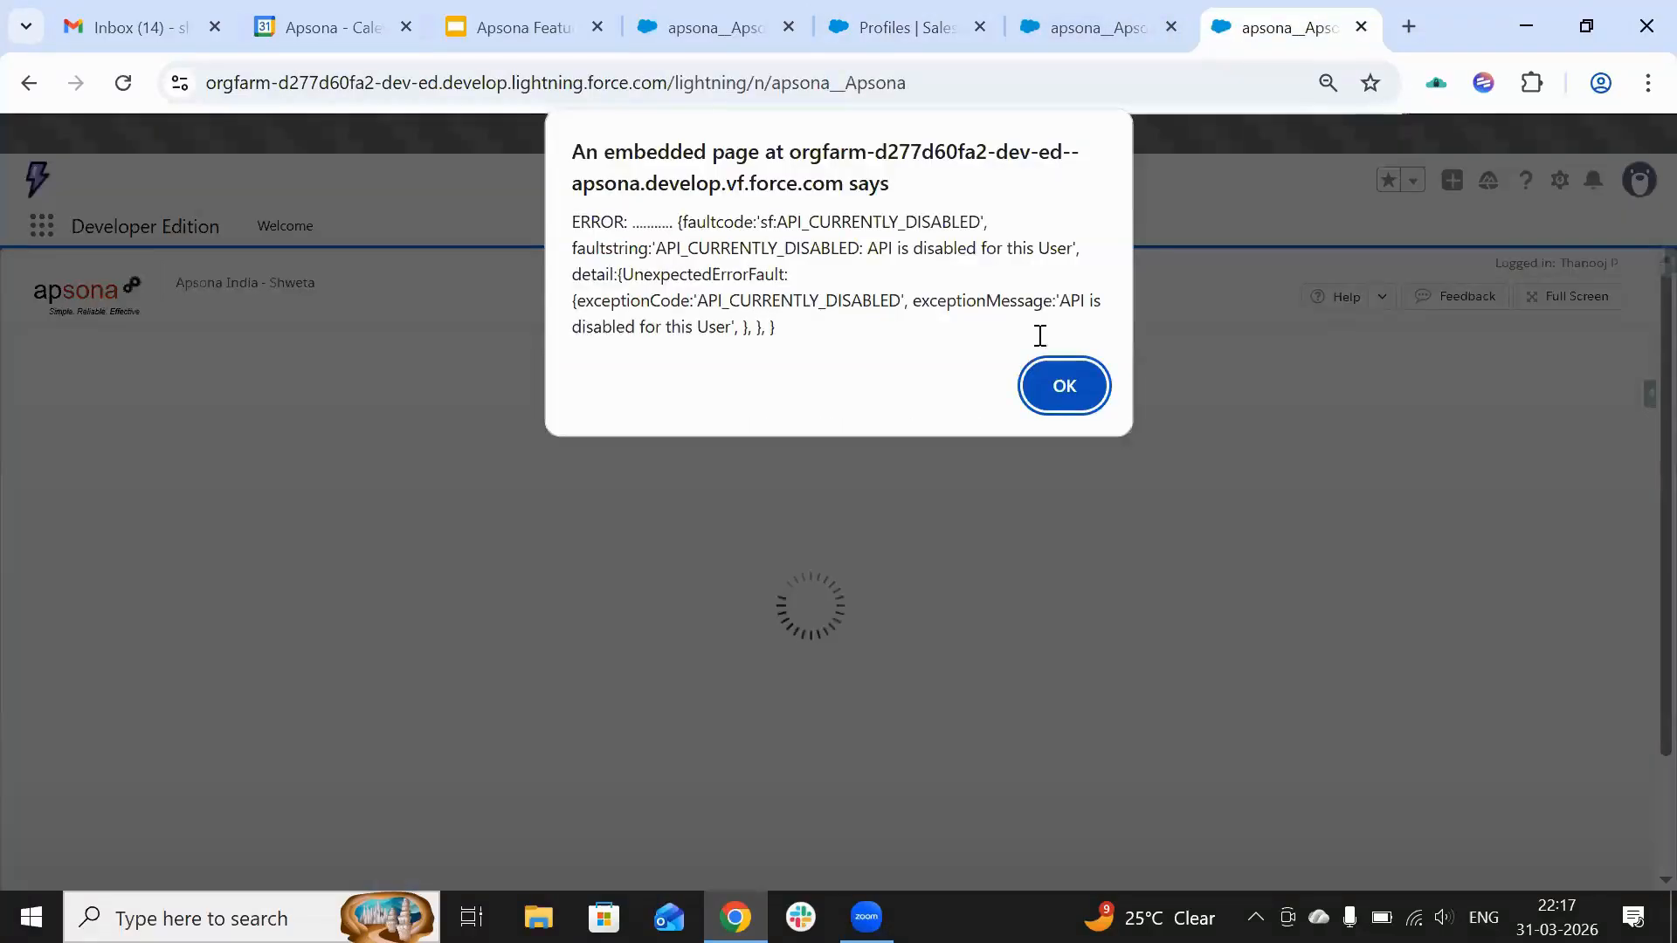
left_click(1067, 377)
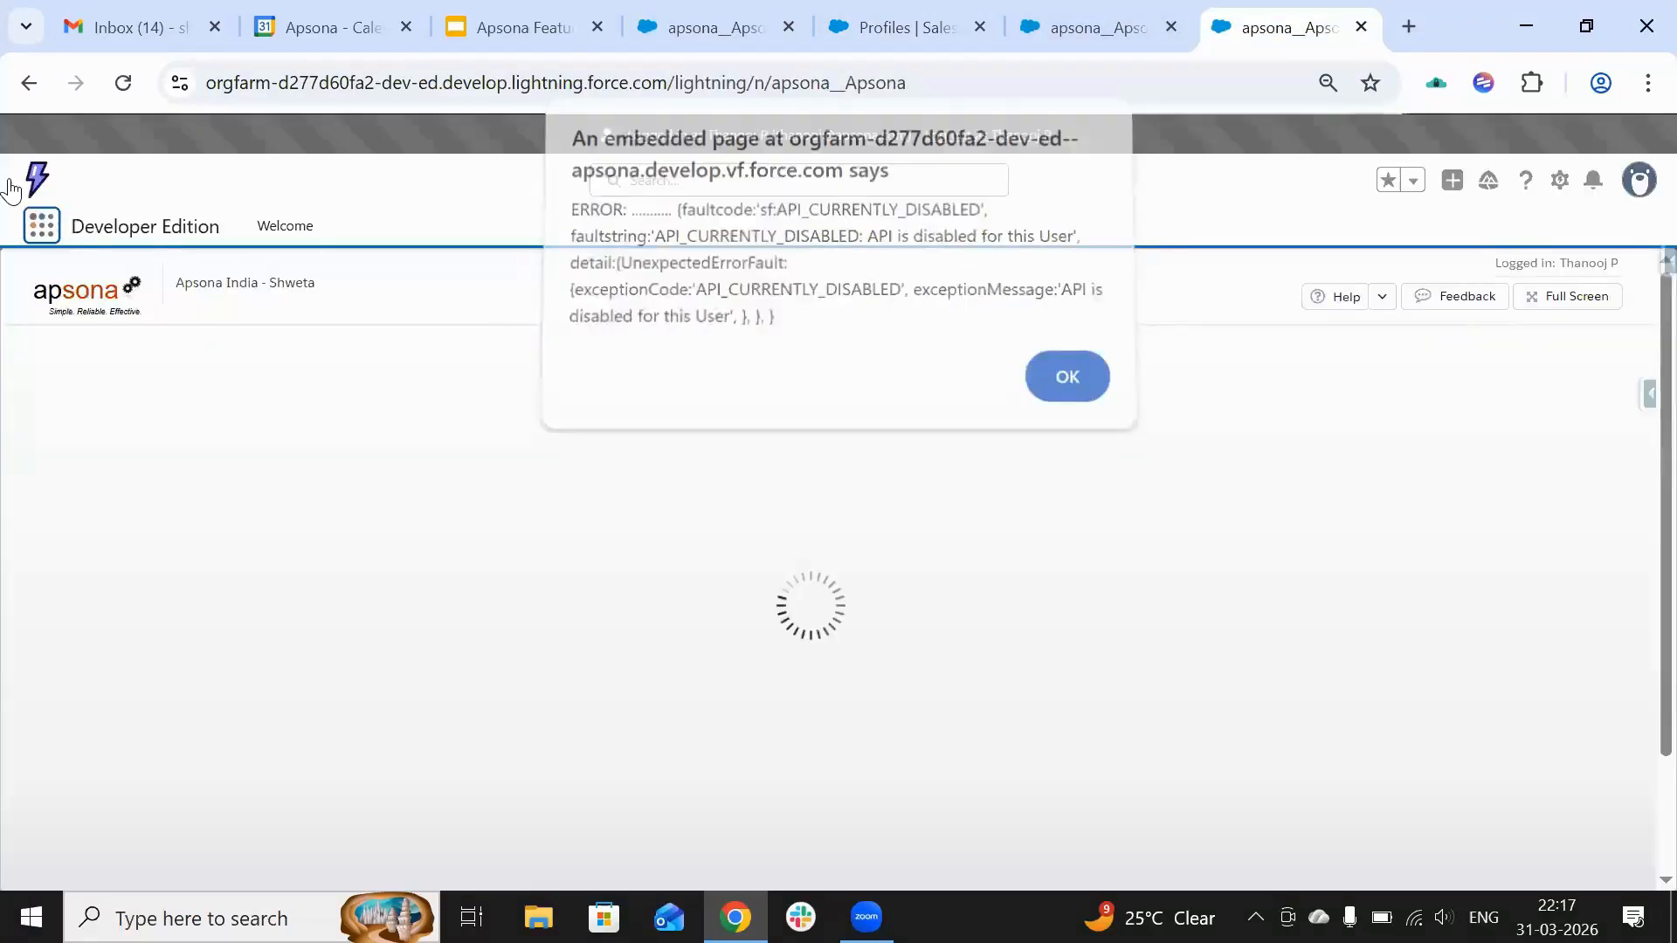
left_click(123, 82)
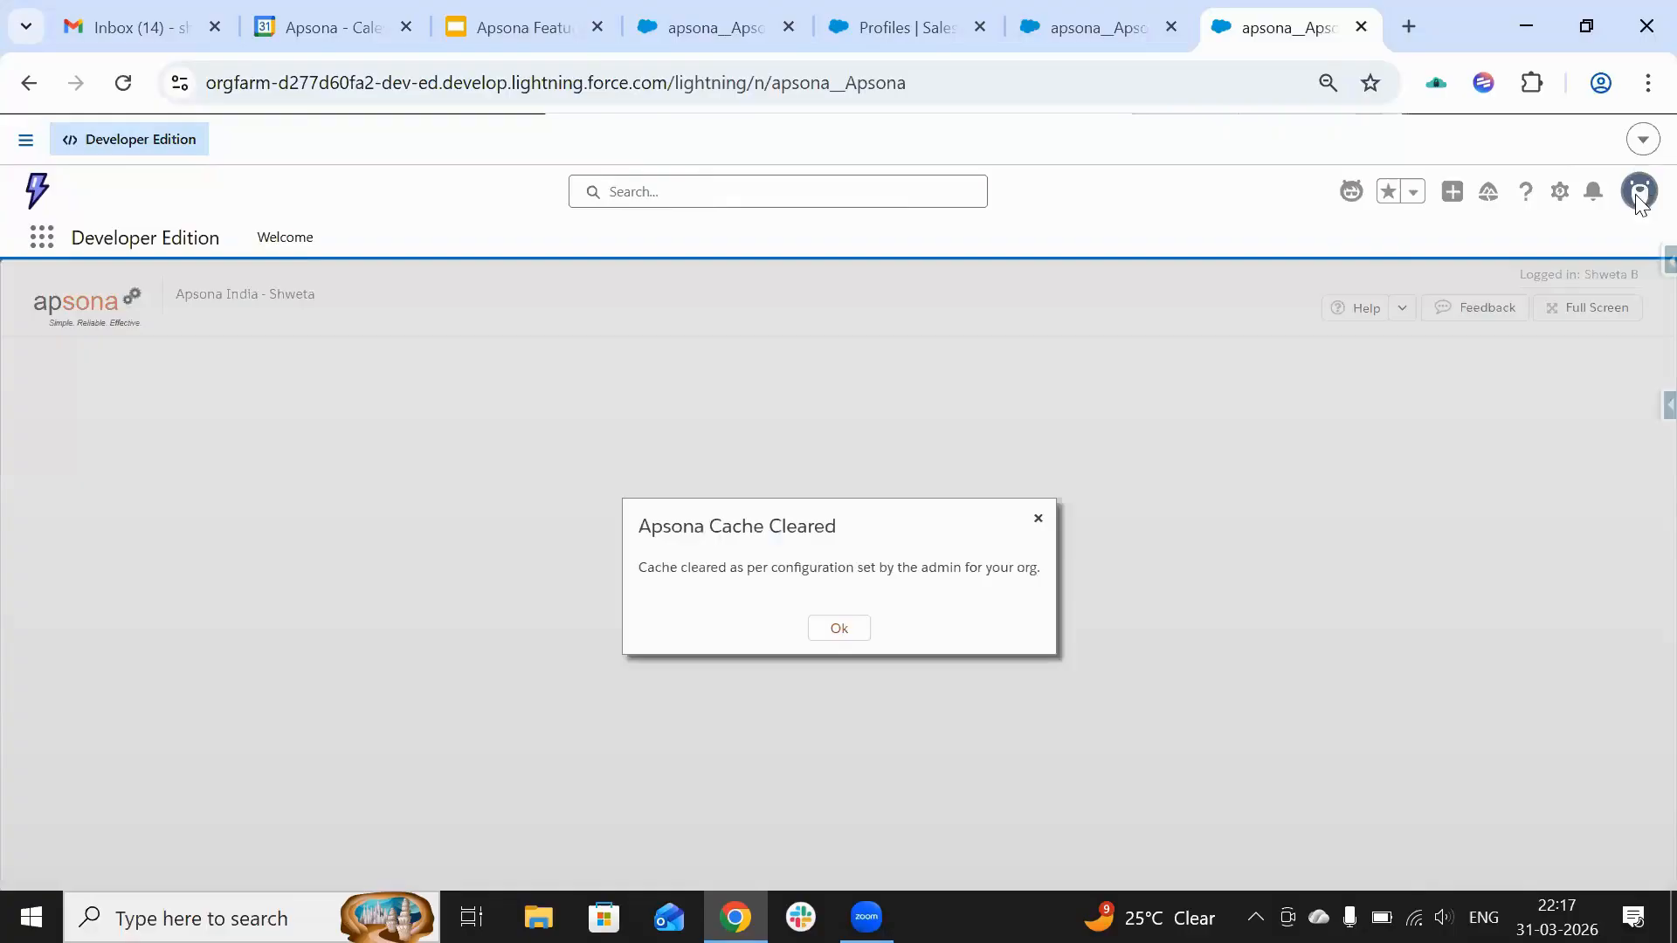
left_click(1640, 192)
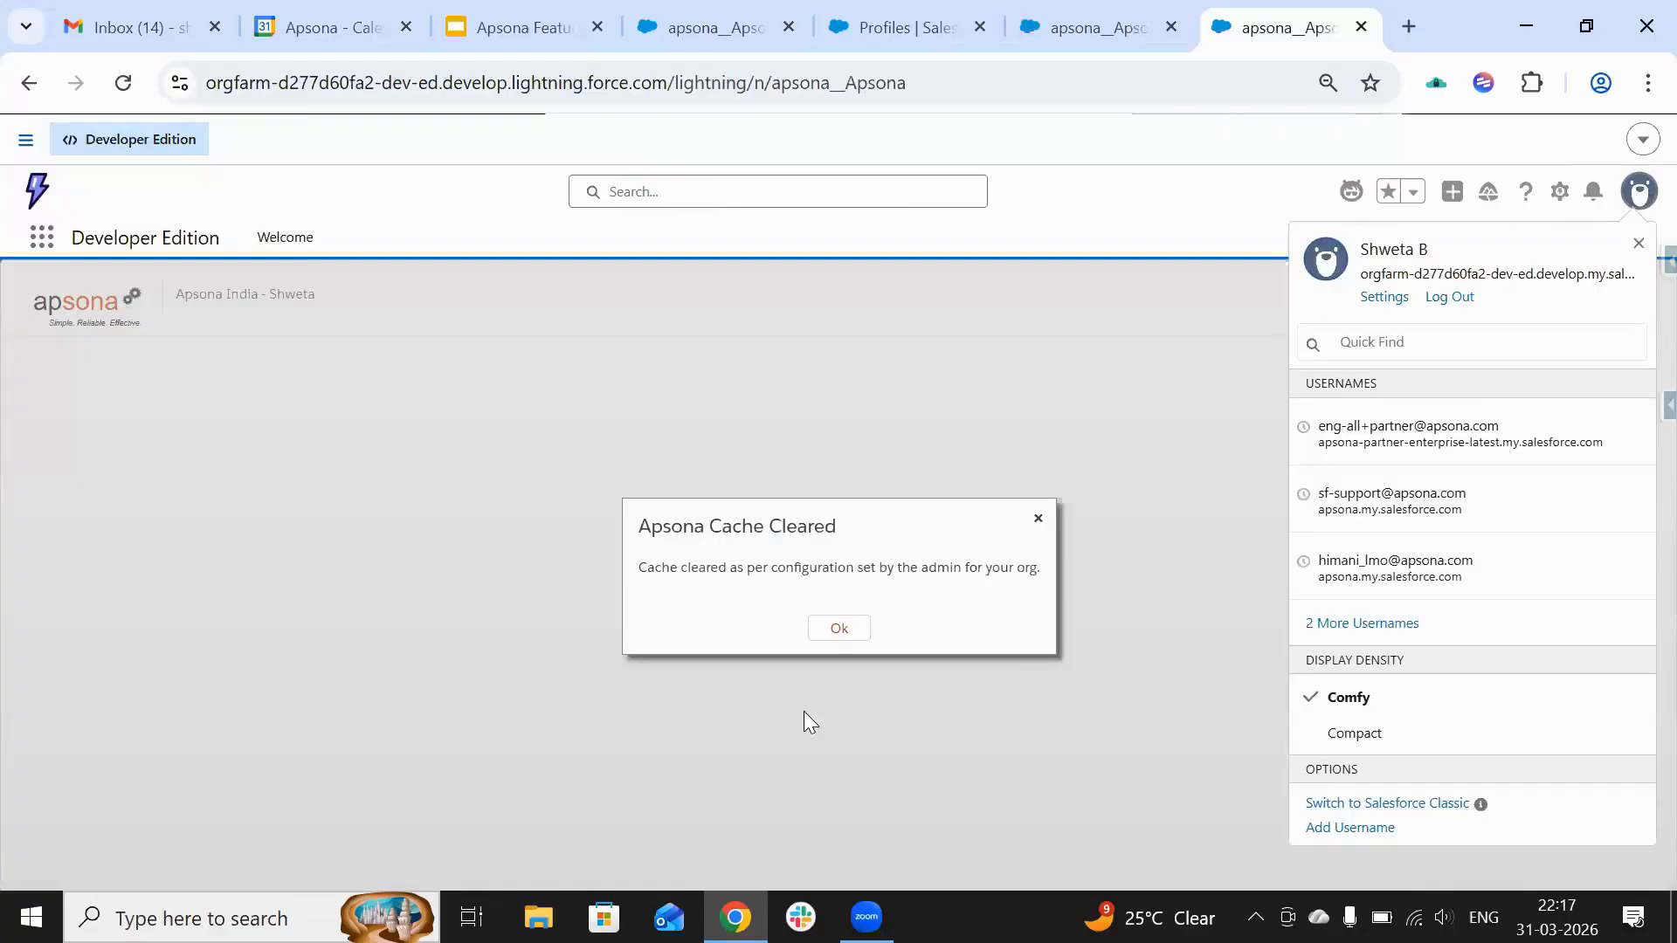
left_click(851, 629)
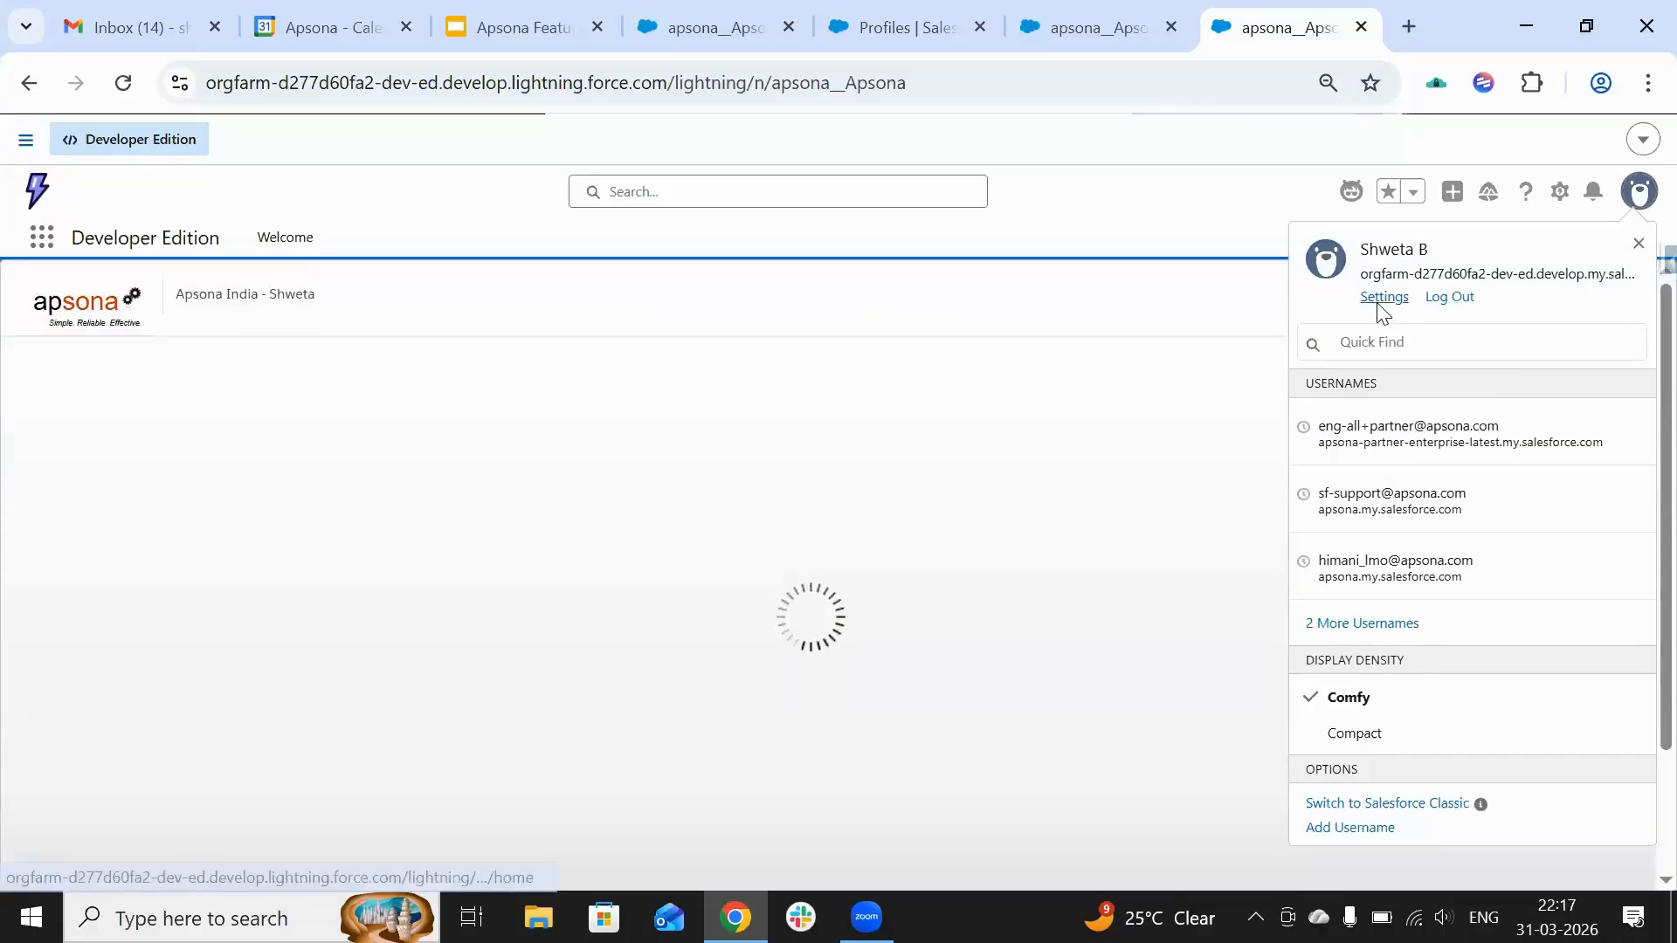
Step: Find Users in Salesforce Setup, open the user assigned to "Test Profile - read only" and log in as that user
left_click(1068, 12)
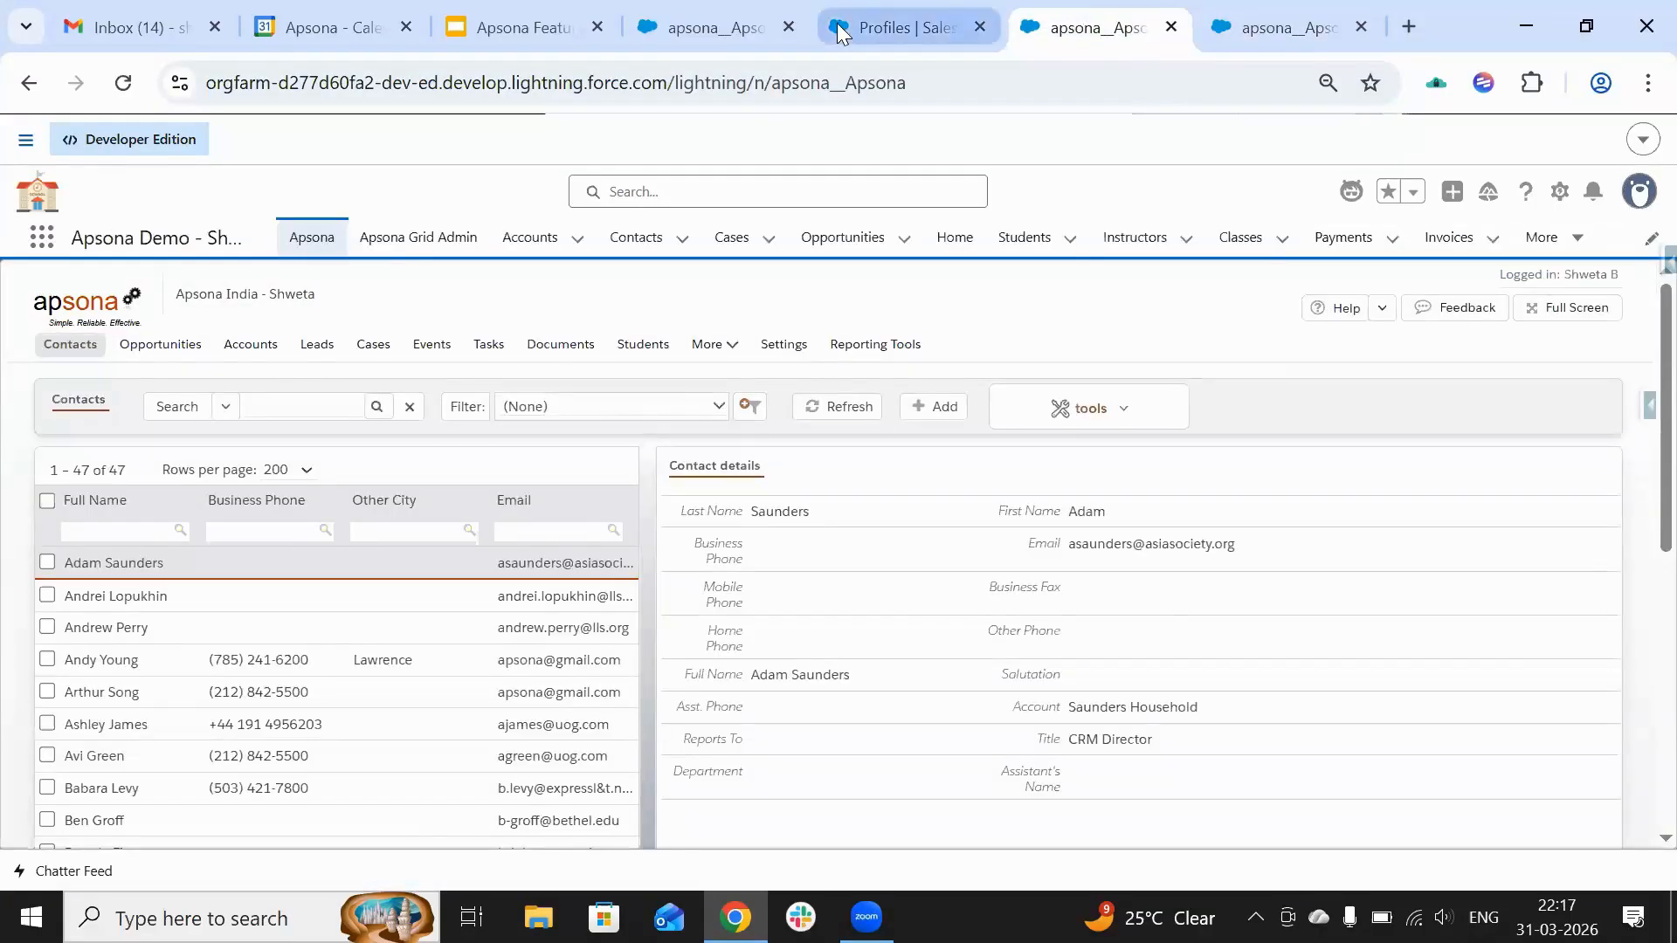
left_click(908, 27)
left_click(145, 276)
type("Users")
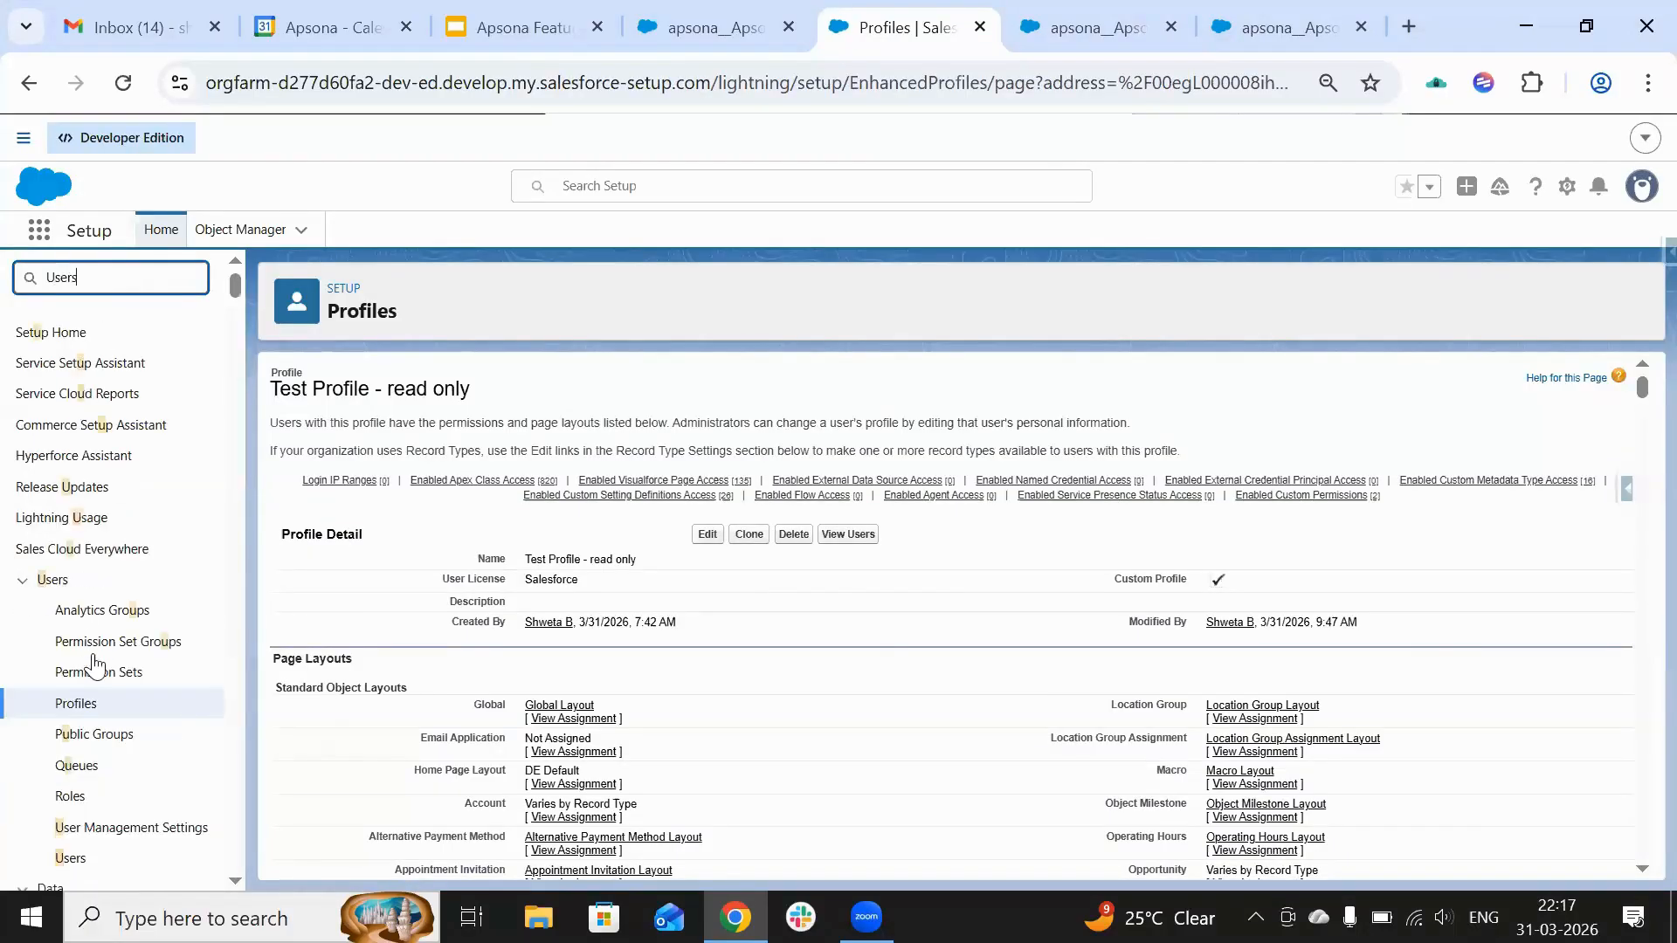
left_click(82, 614)
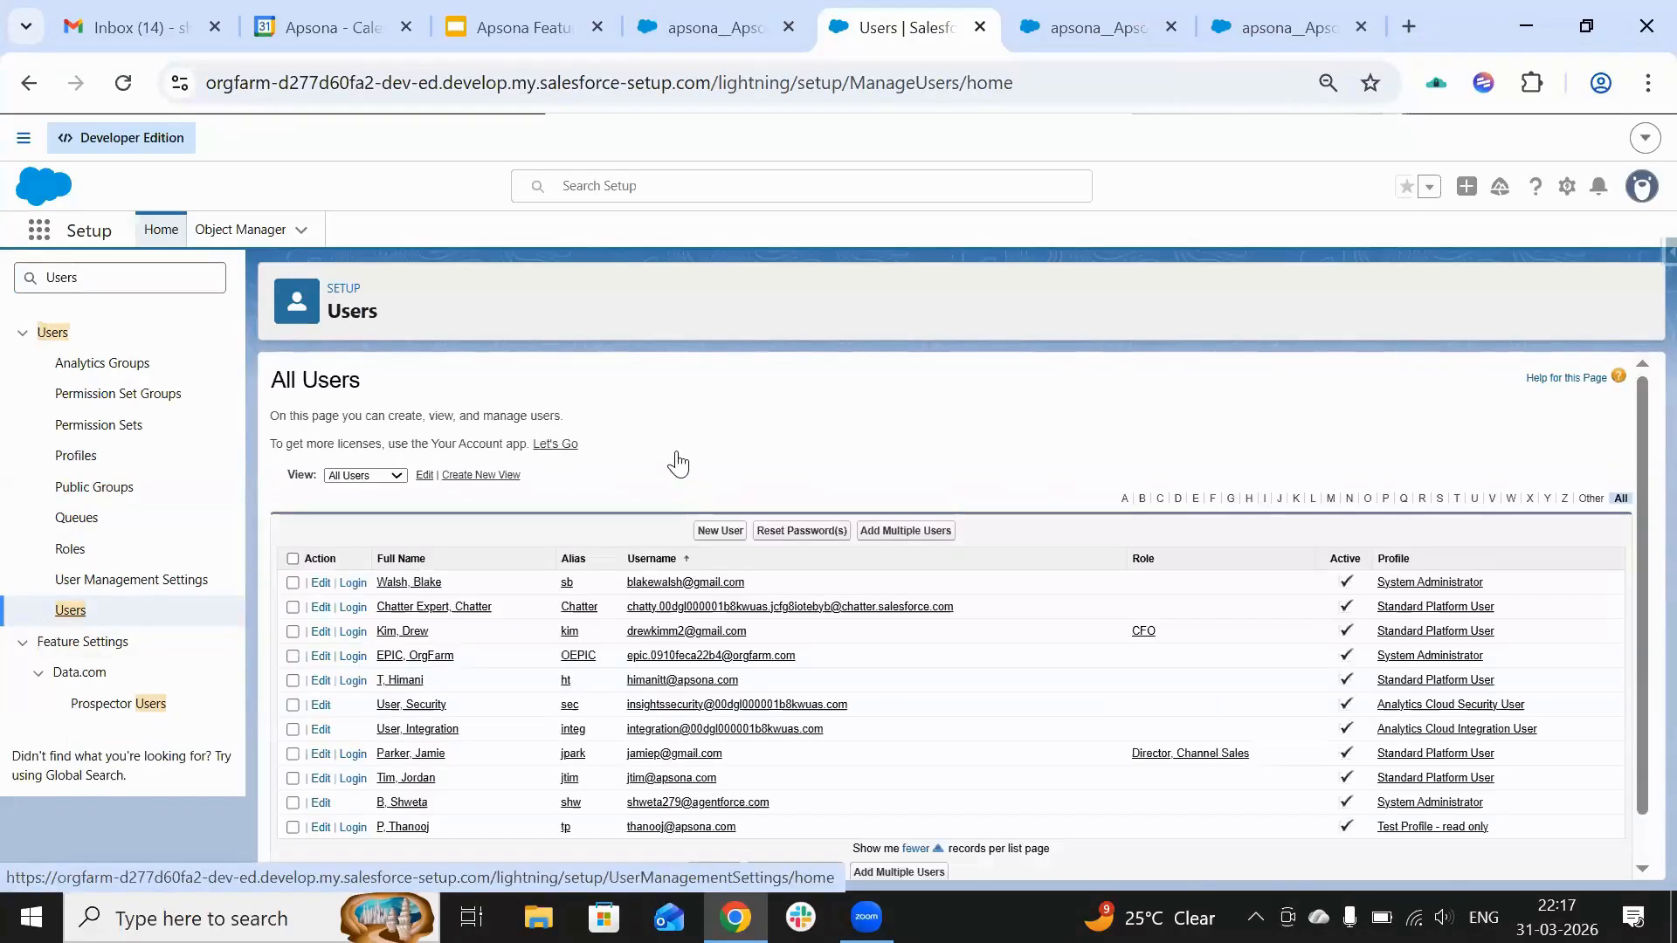
scroll(678, 463, "down", 1)
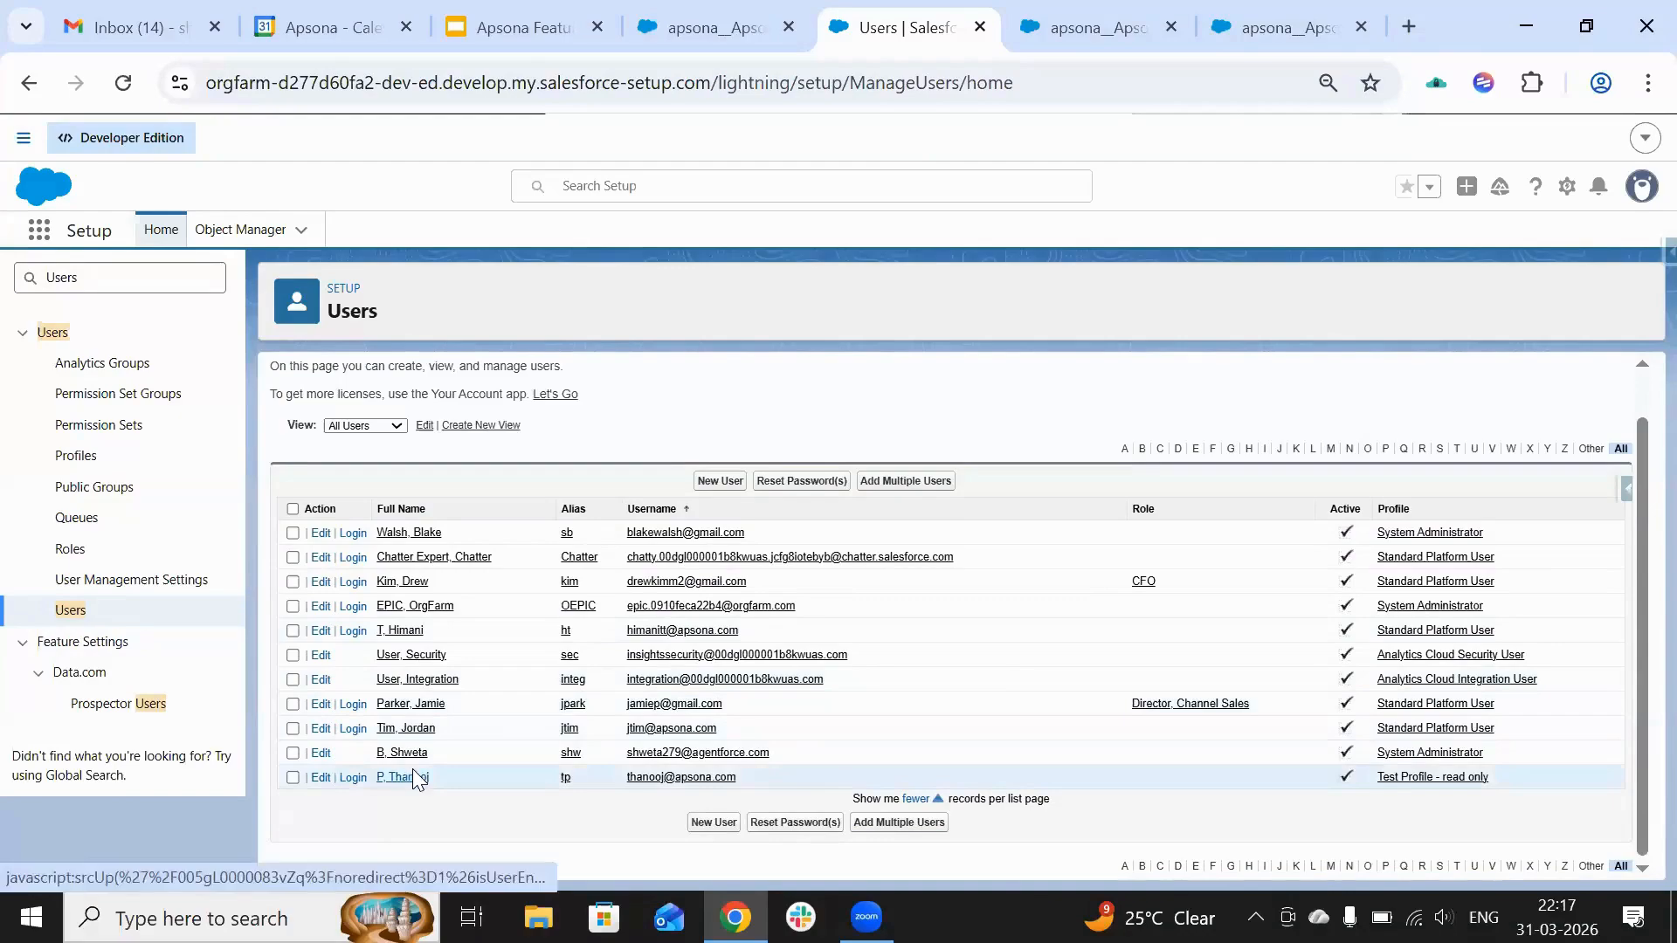
left_click(412, 772)
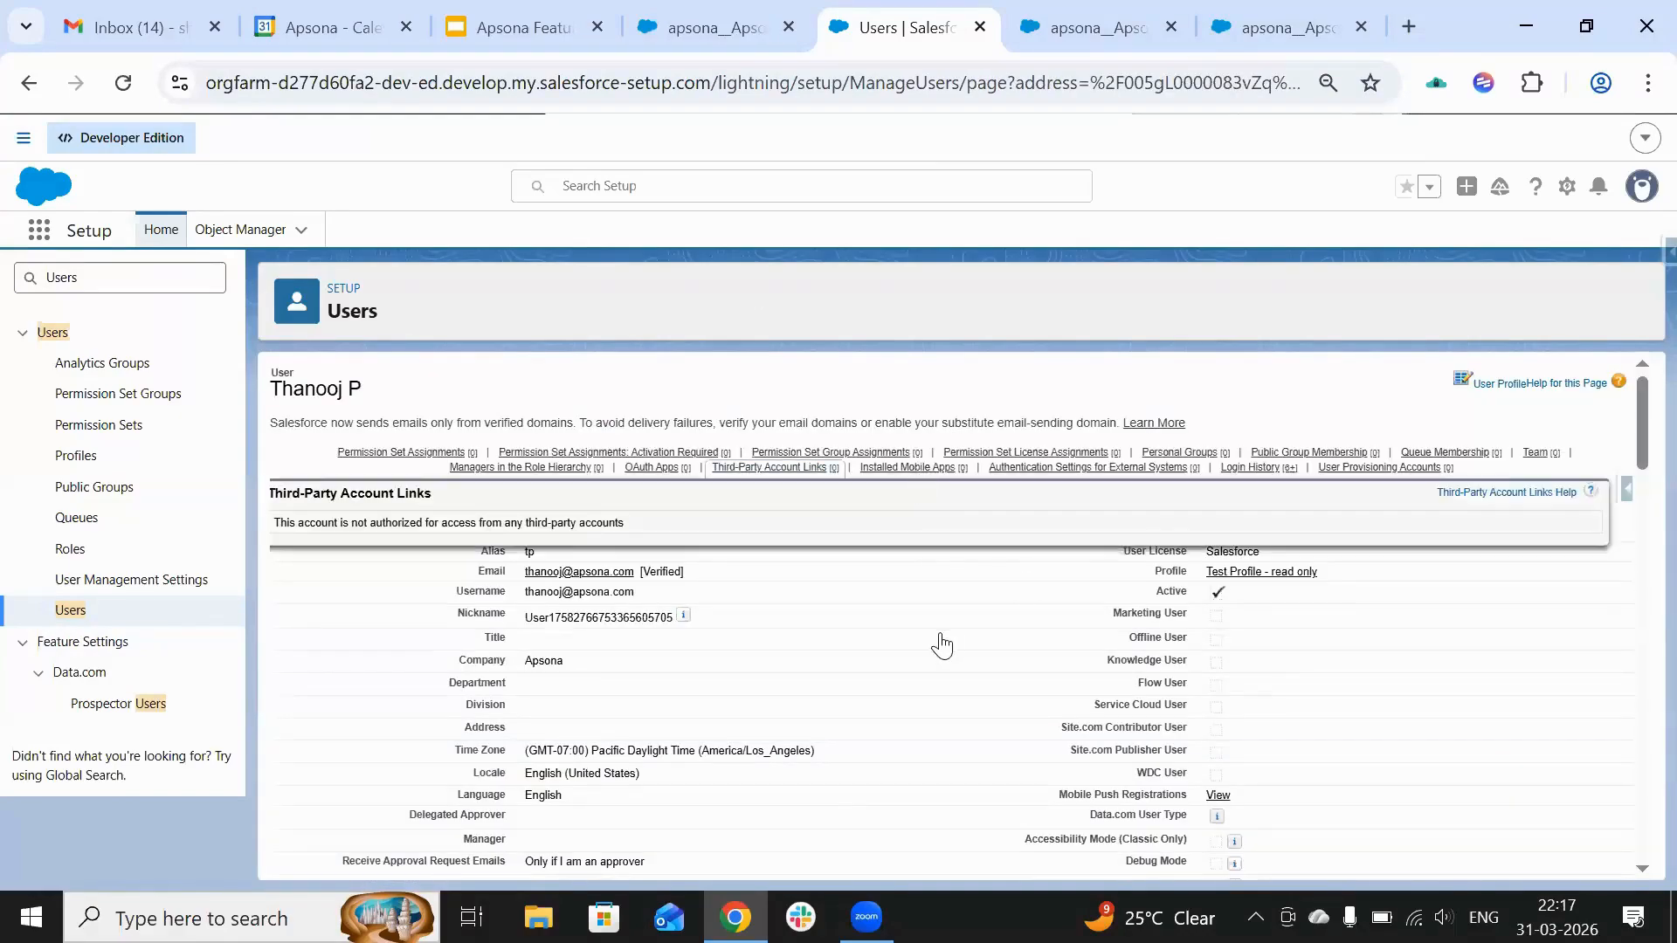
left_click(889, 509)
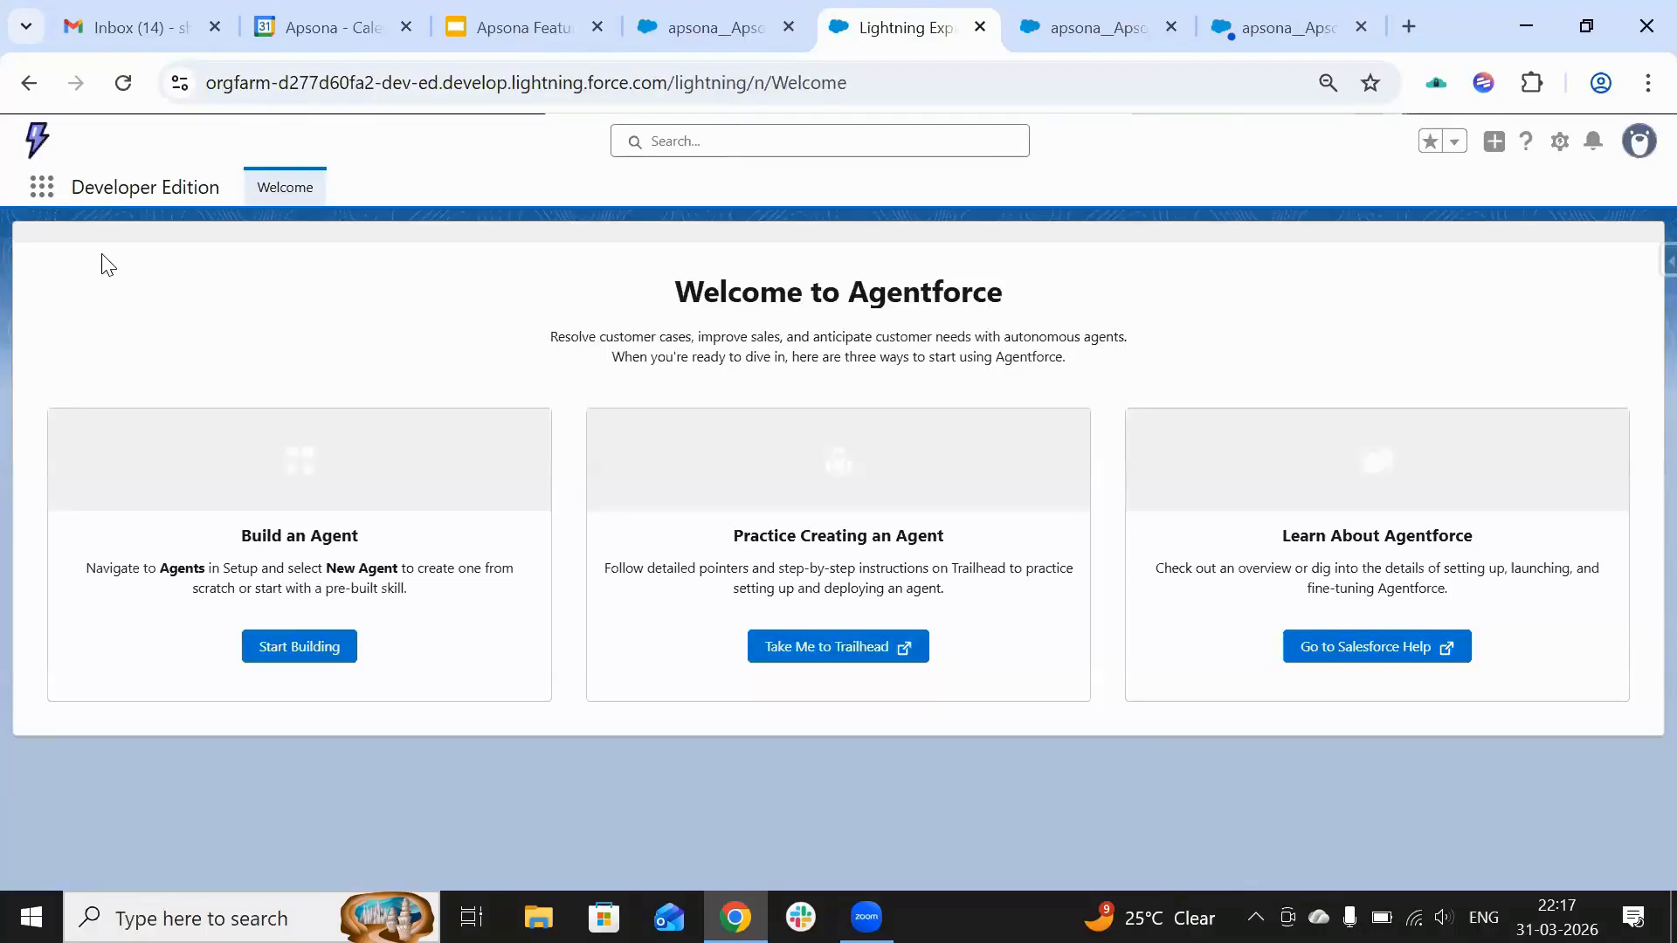
Step: Search the App Launcher for "apso", open Apsona as the test user and check its Reporting Tools and Settings menus
left_click(42, 188)
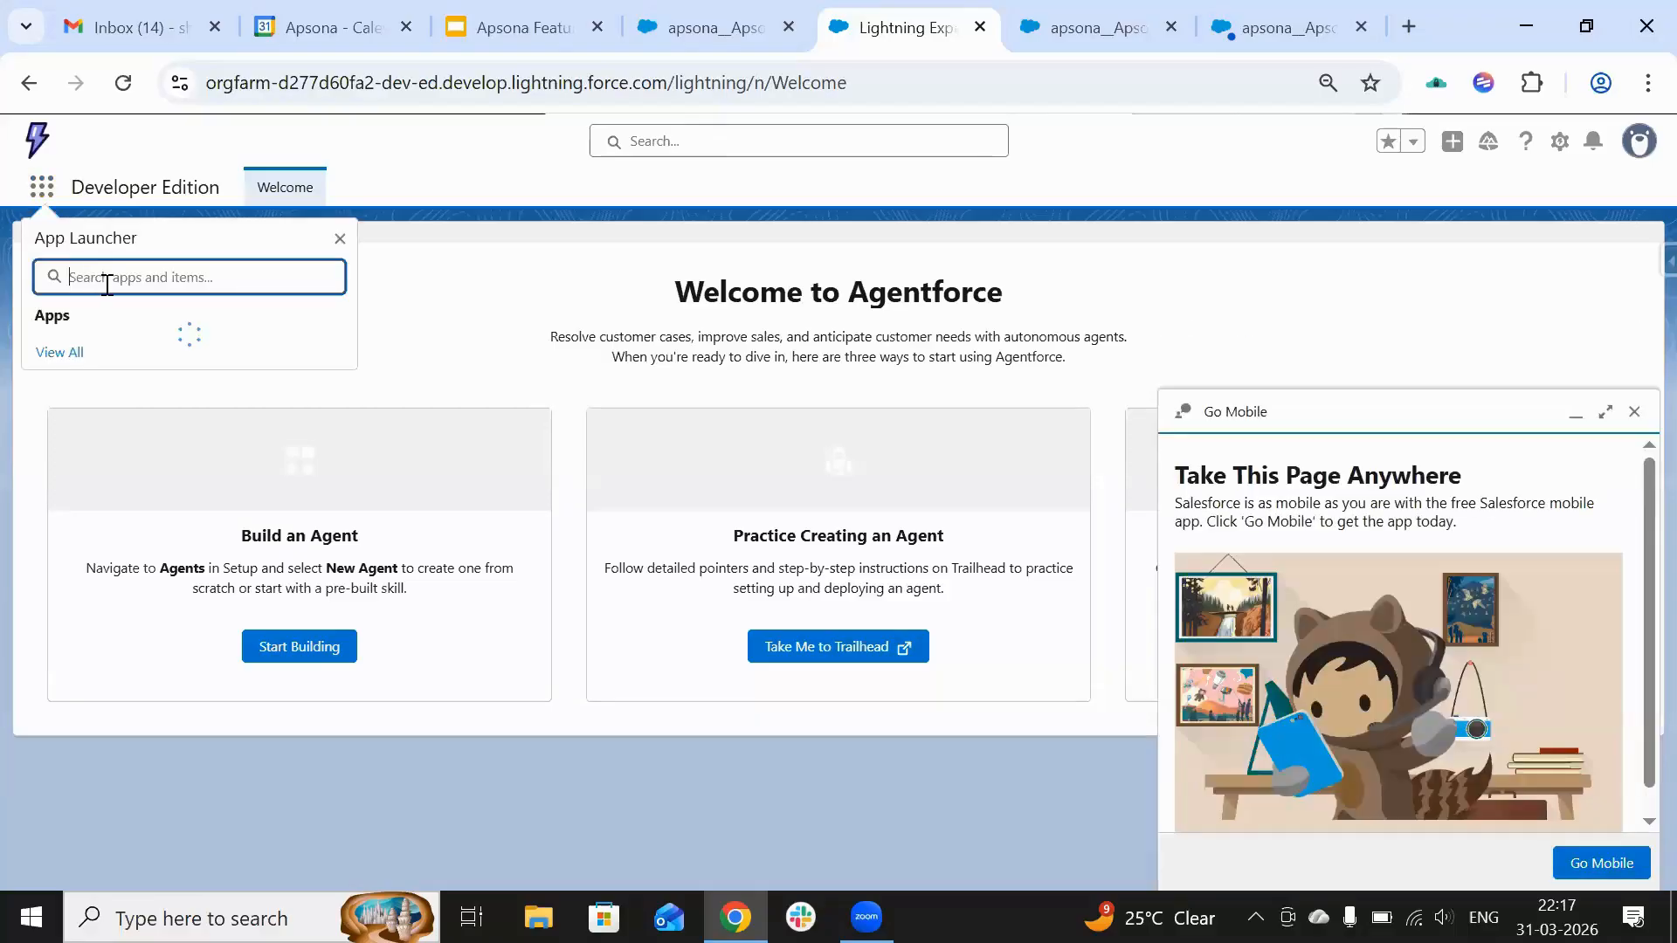
type("apso")
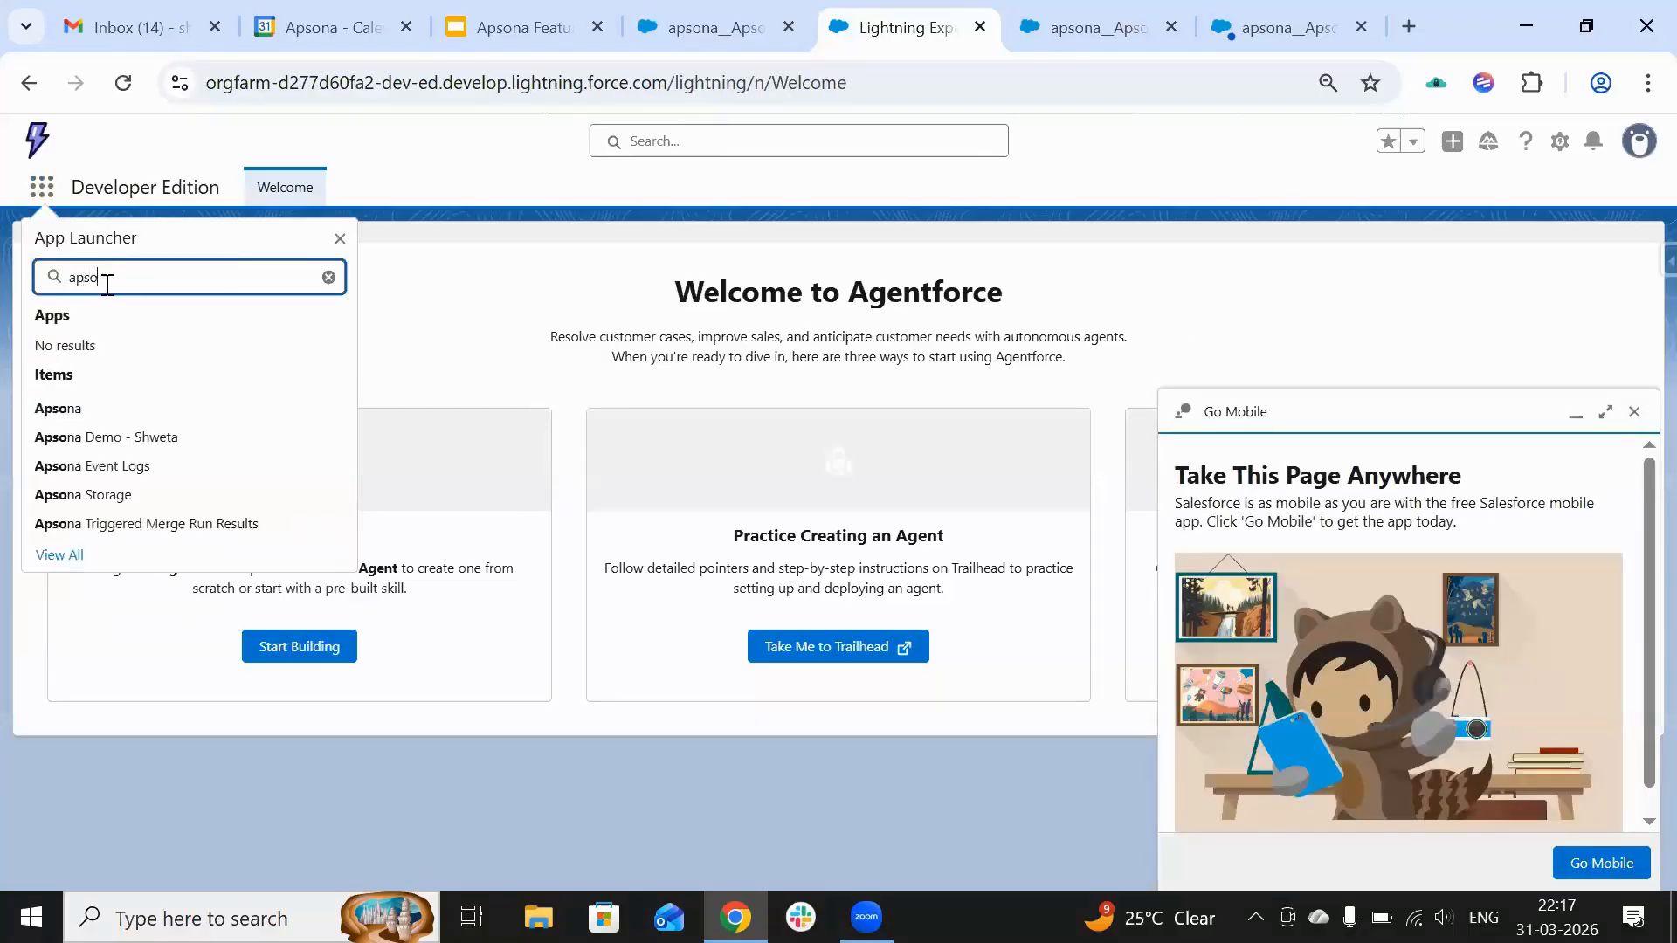
left_click(68, 410)
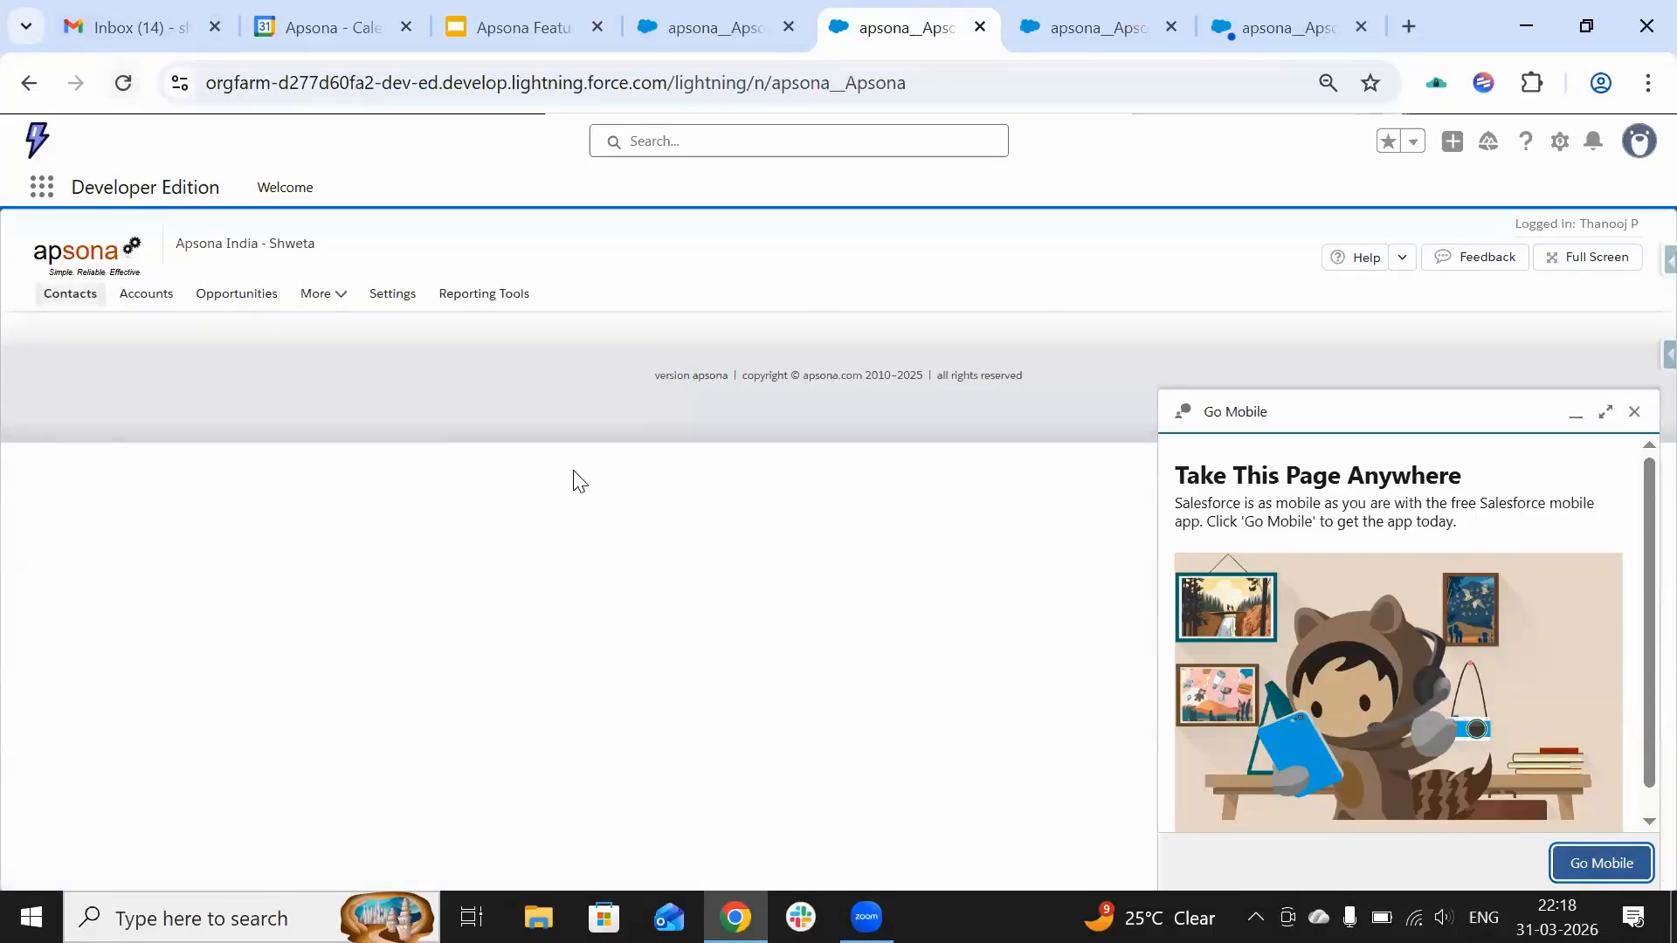
left_click(458, 295)
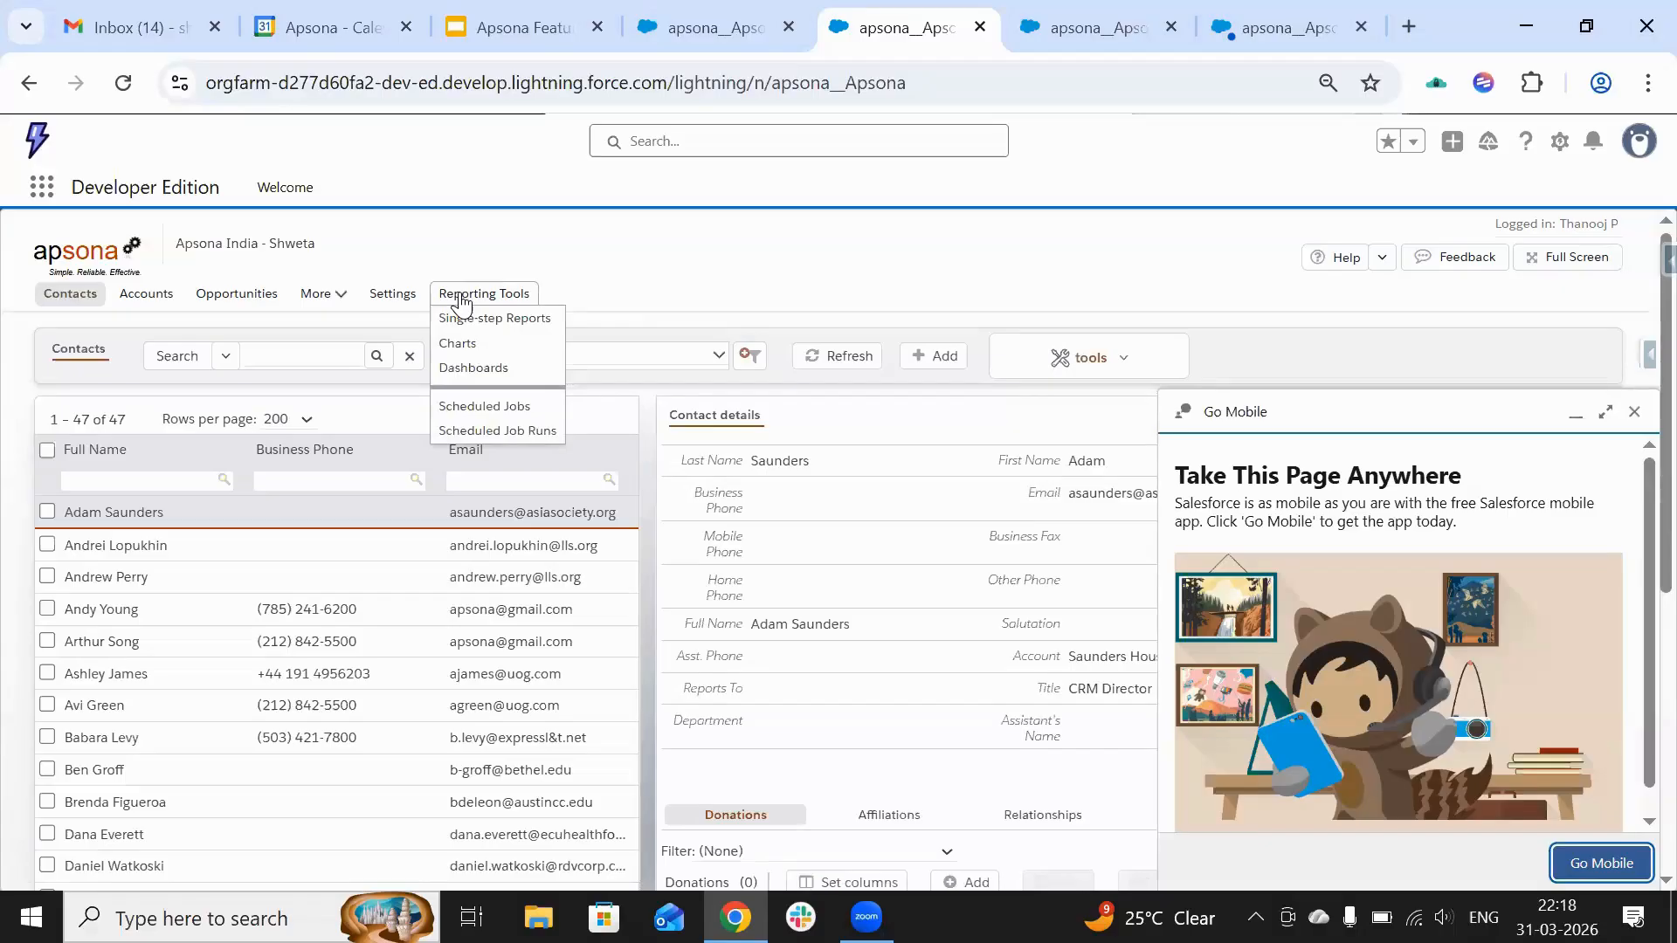
left_click(401, 301)
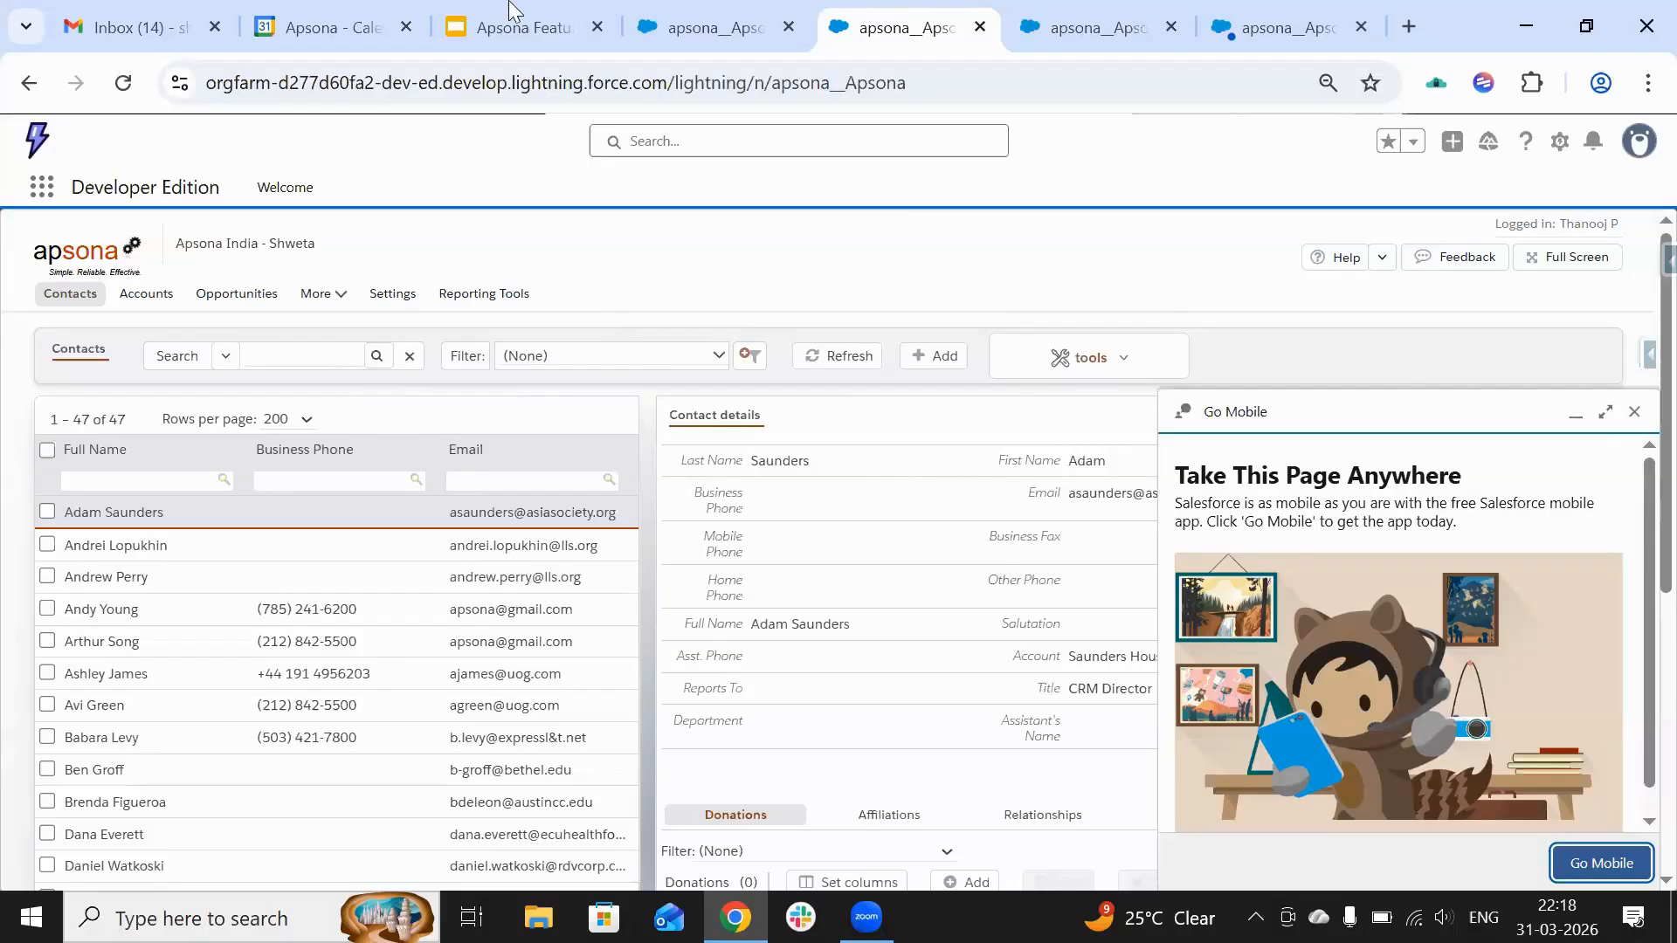
Step: Switch back to the "Apsona Feature Demo - Webinar 31 Mar '26" presentation in Google Slides
left_click(500, 25)
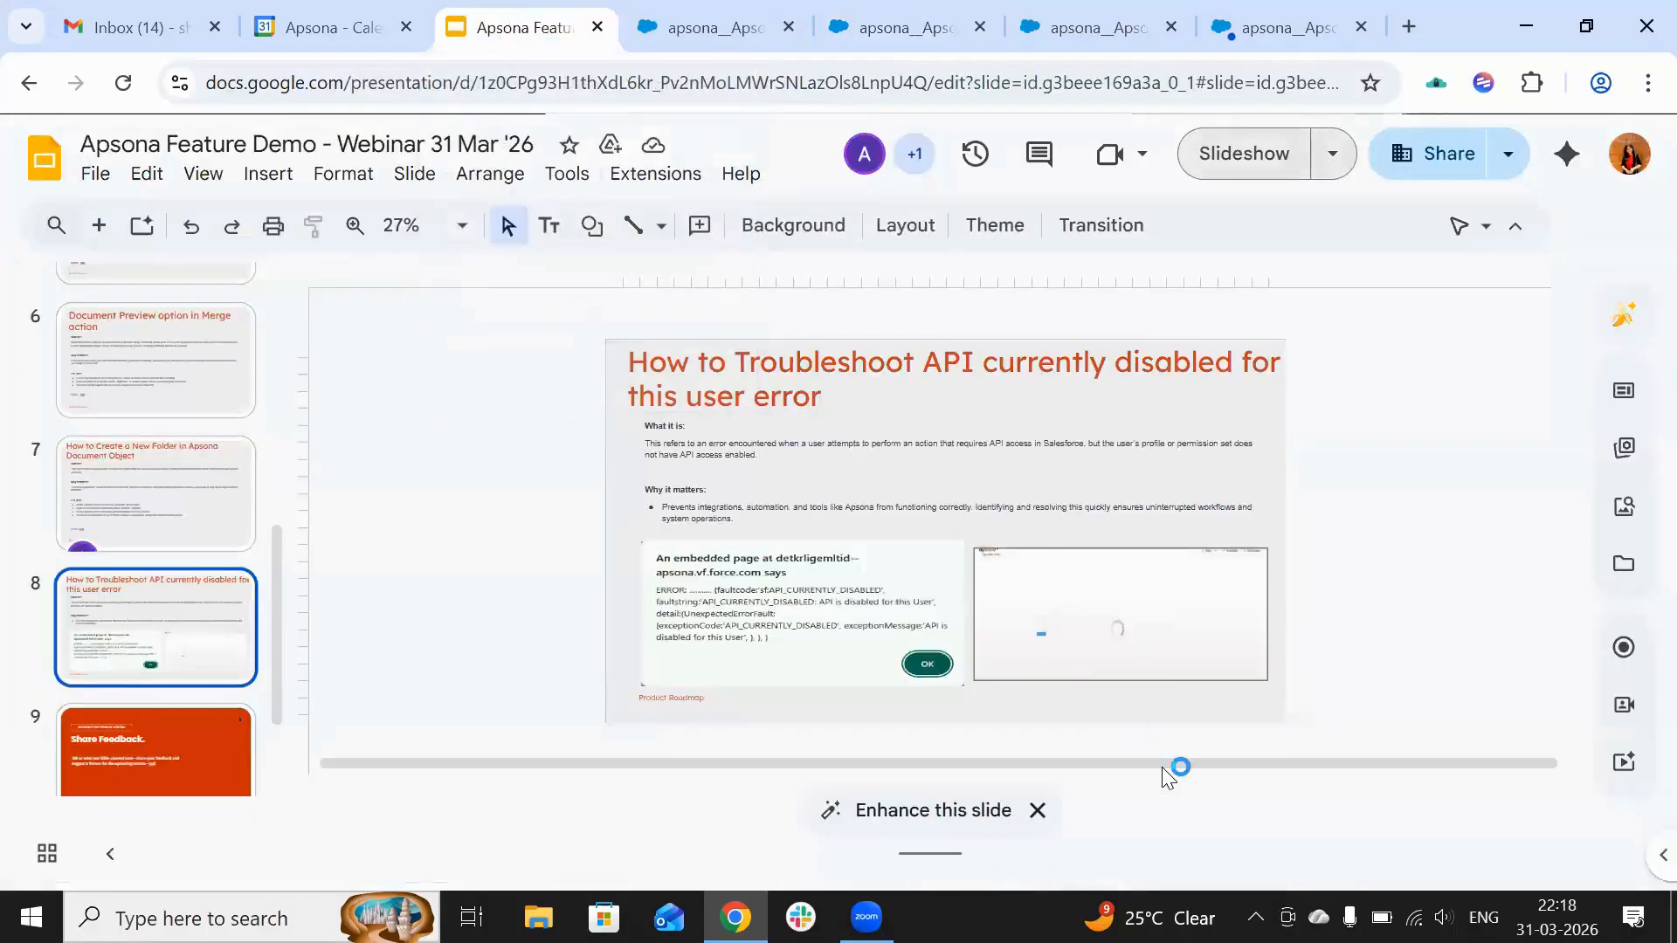